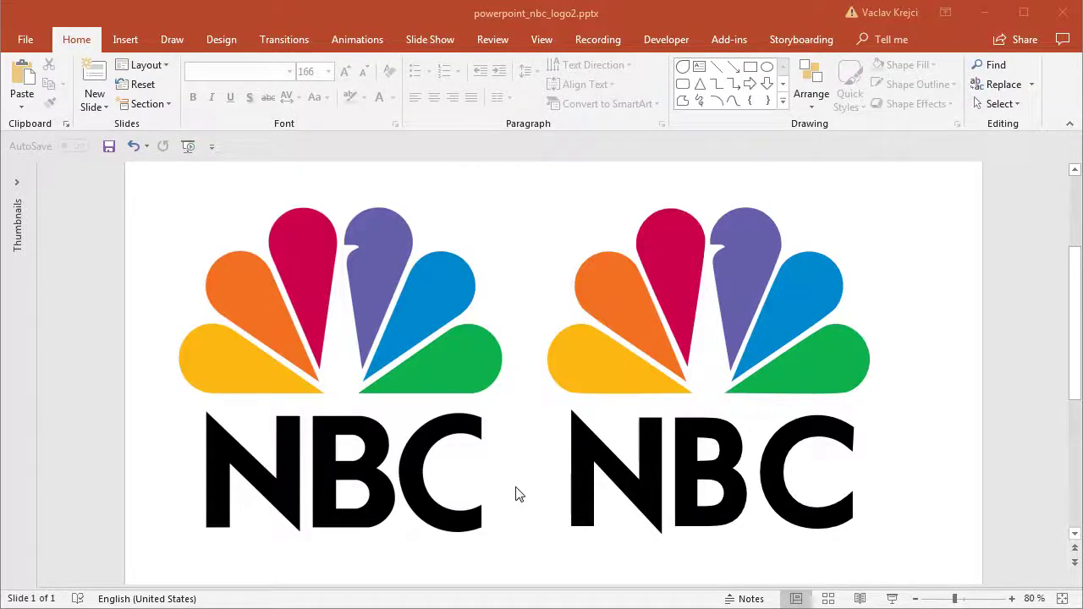
# - Examine the petals and the NBC text box of the rebuilt logo beside the reference picture
pyautogui.click(458, 11)
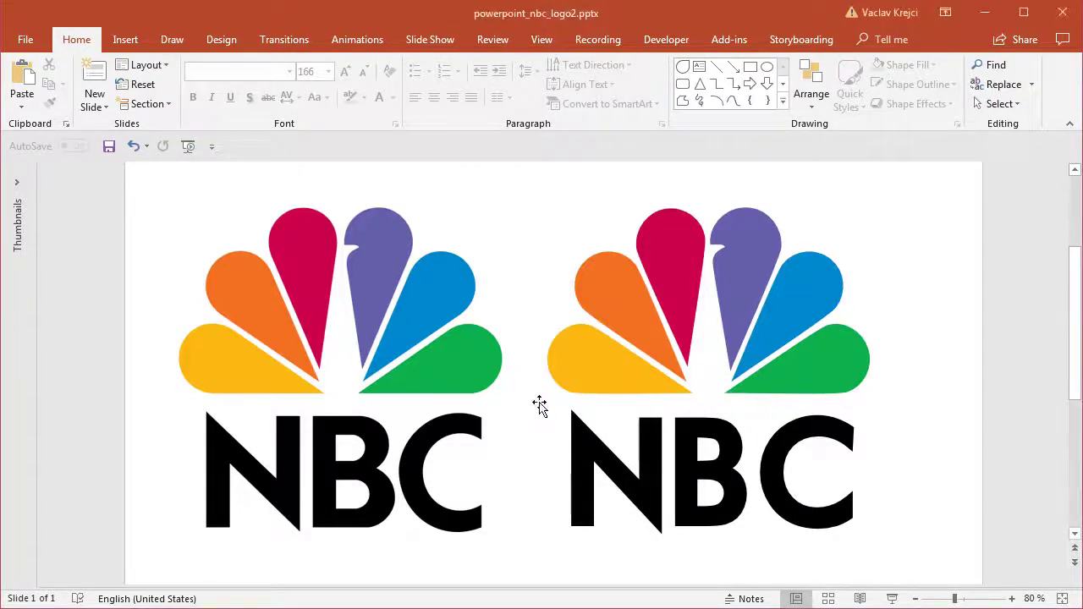
pyautogui.click(399, 367)
pyautogui.click(646, 322)
pyautogui.click(678, 268)
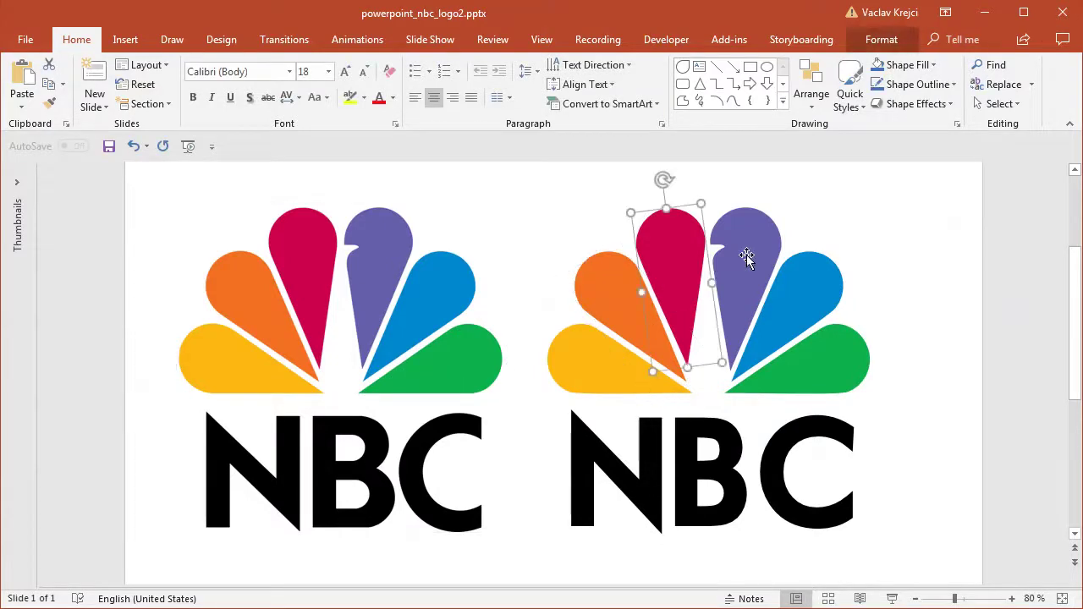
pyautogui.click(749, 258)
pyautogui.click(793, 310)
pyautogui.click(812, 359)
pyautogui.click(787, 460)
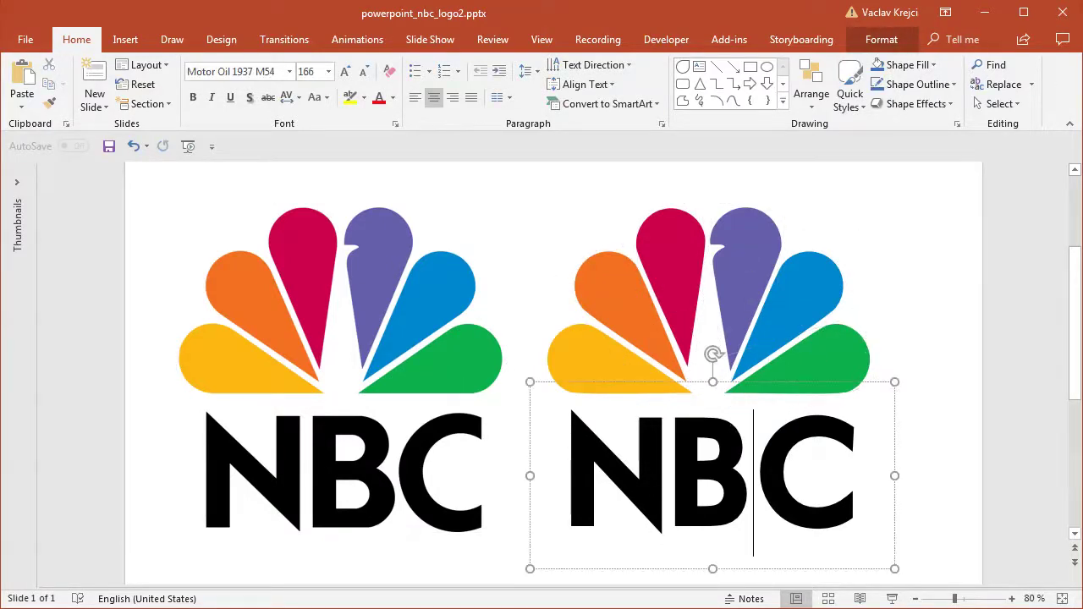
# - Switch to the presentation Presentation1, paste the NBC logo picture onto its blank slide and select it
pyautogui.hotkey('alt', 'Tab')
pyautogui.hotkey('ctrl', 'v')
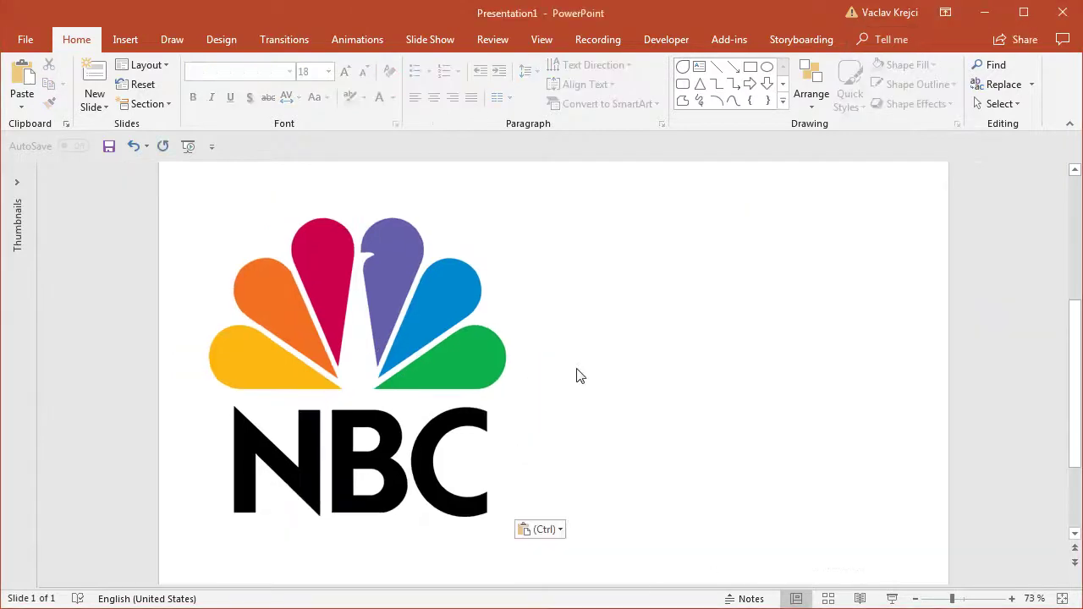
pyautogui.click(421, 353)
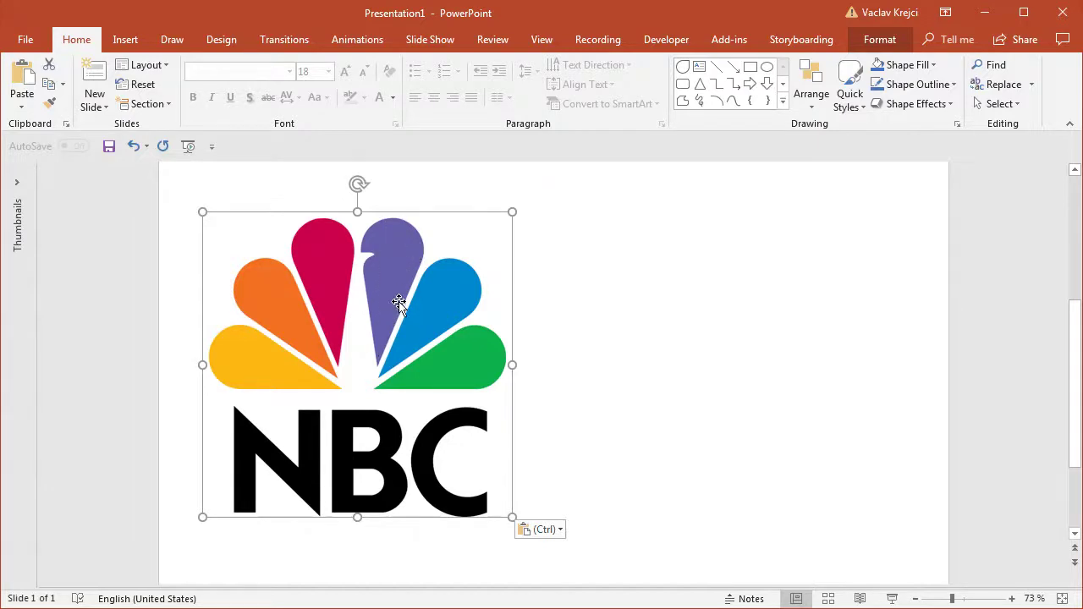
# - Insert a teardrop about 4.46 cm in size beside the logo and rotate it so its tip points straight up
pyautogui.click(125, 40)
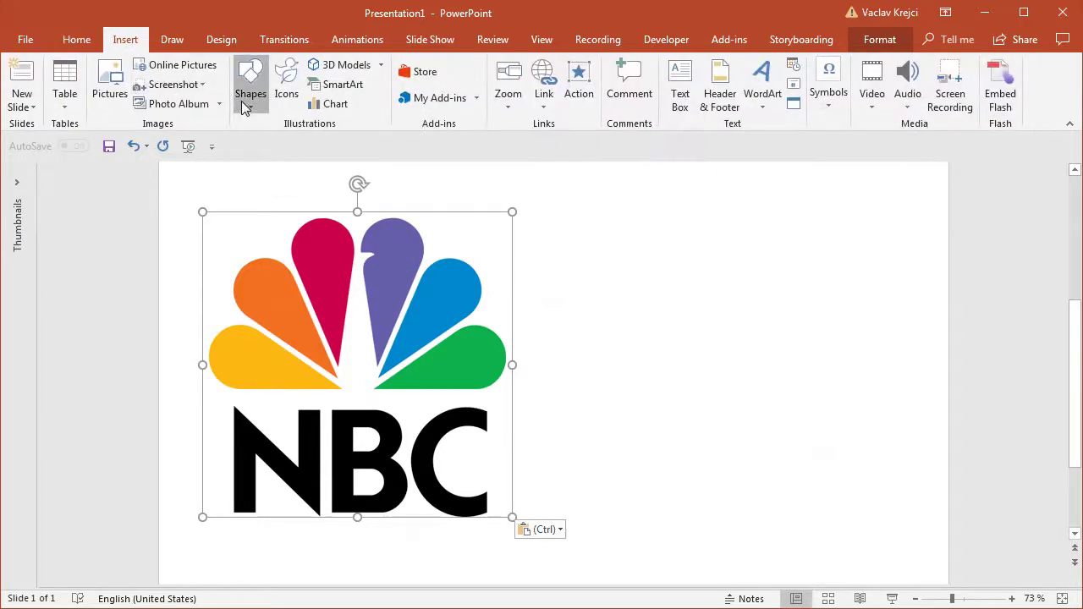
pyautogui.click(250, 85)
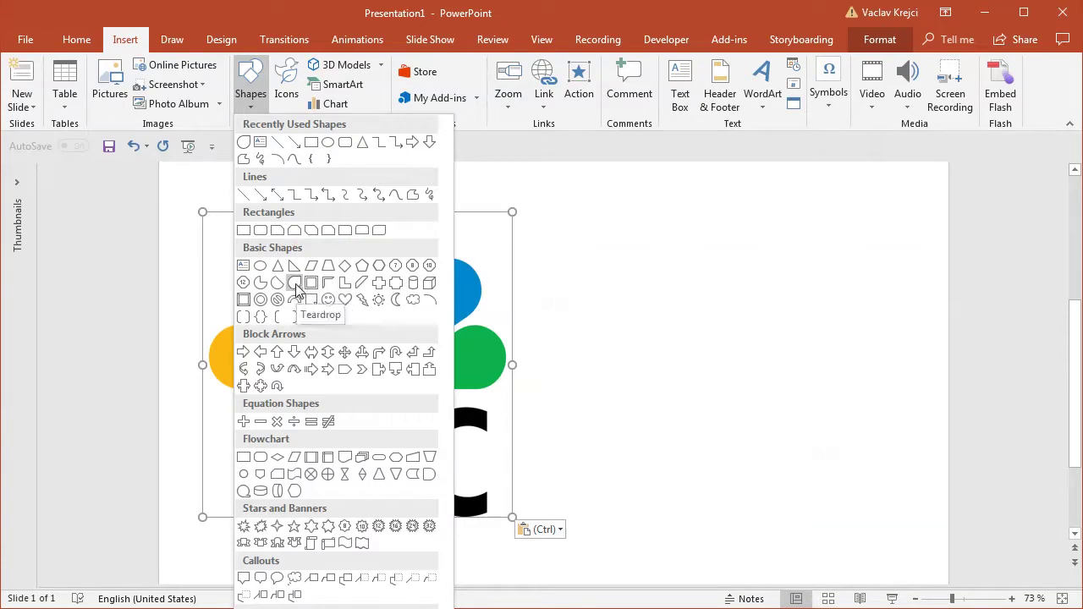
pyautogui.click(295, 284)
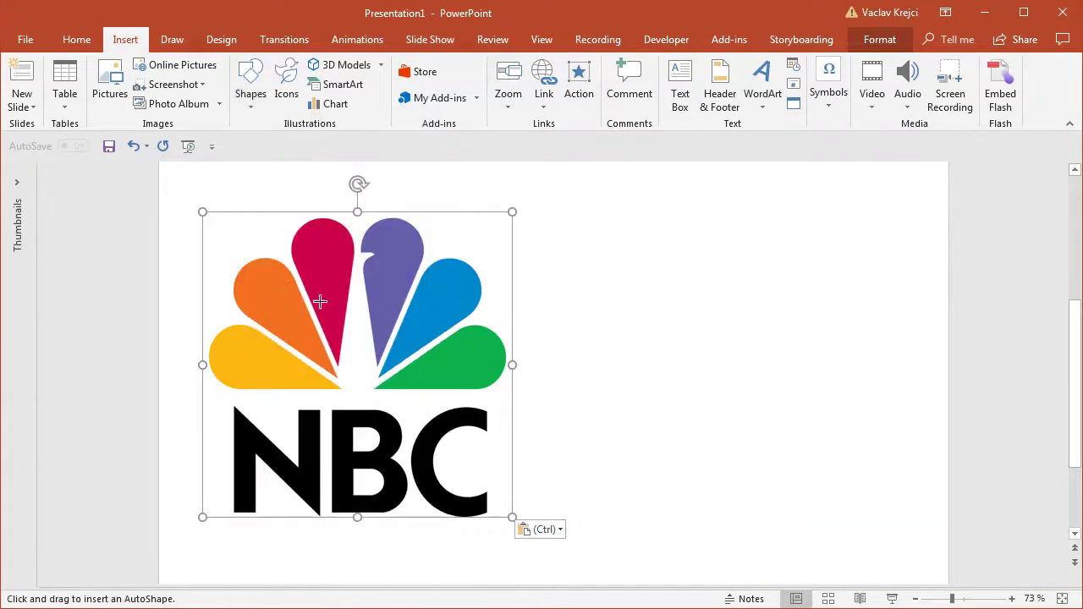
pyautogui.moveTo(612, 269); pyautogui.dragTo(715, 374)
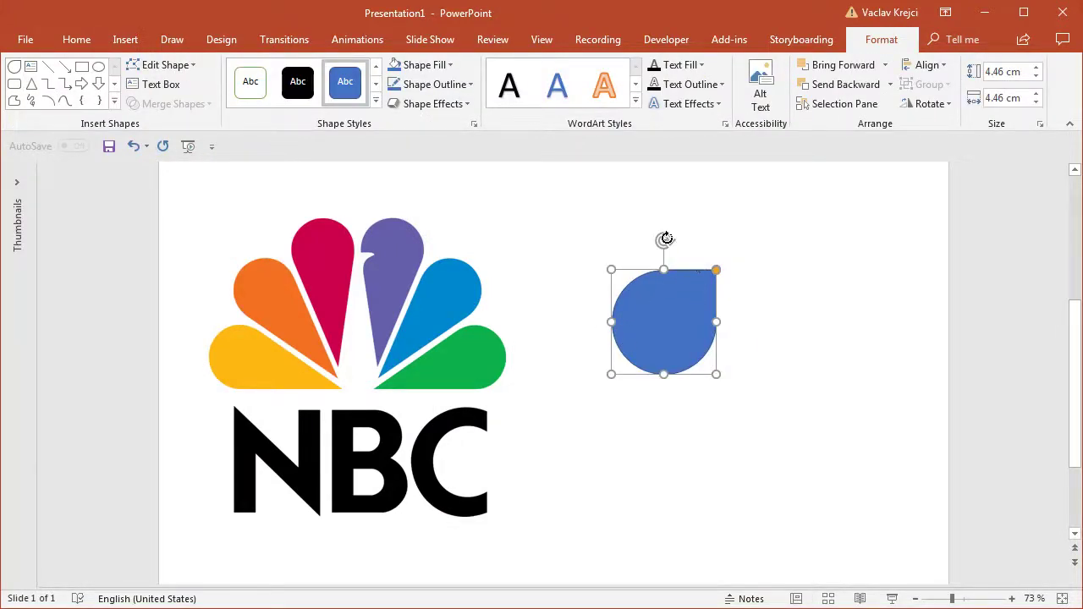
pyautogui.moveTo(666, 238); pyautogui.dragTo(630, 278)
pyautogui.moveTo(665, 313); pyautogui.dragTo(597, 301)
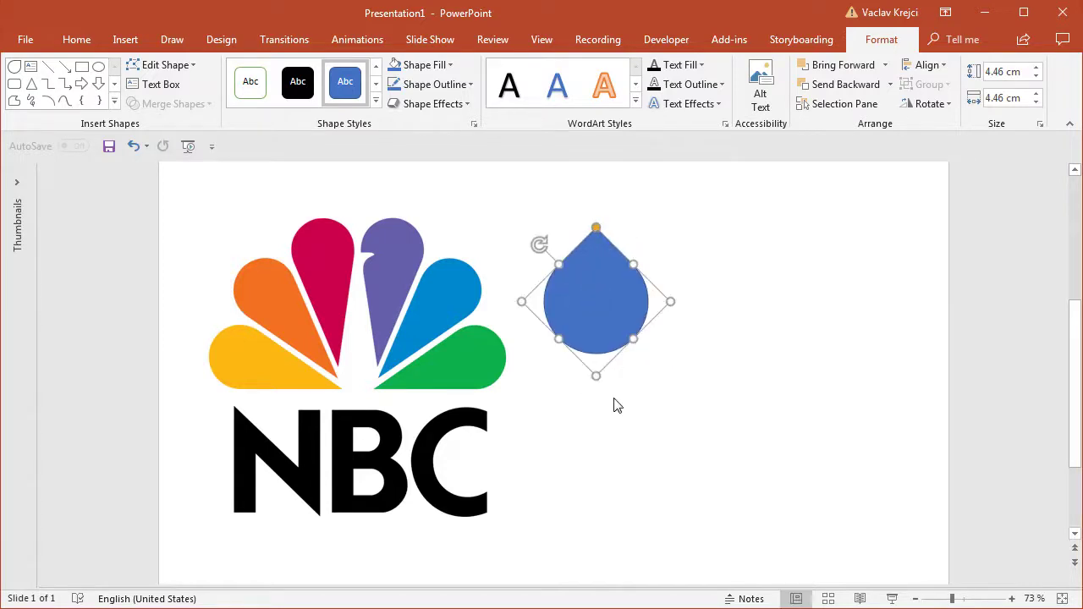
# - Try resizing the rotated teardrop by its lower corner, and undo the resize
pyautogui.moveTo(595, 375); pyautogui.dragTo(587, 345)
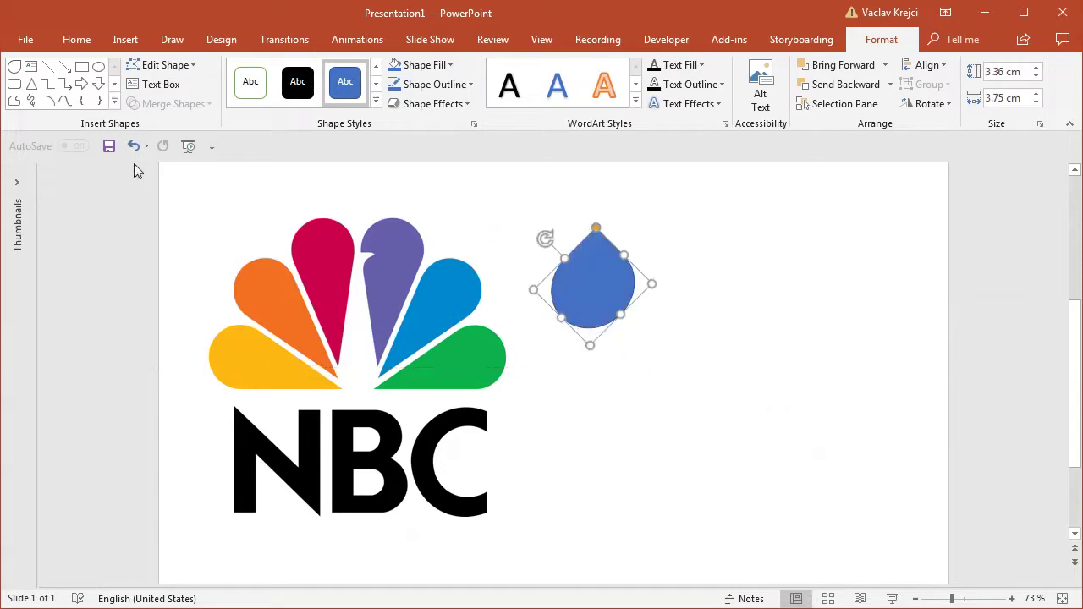
pyautogui.click(133, 146)
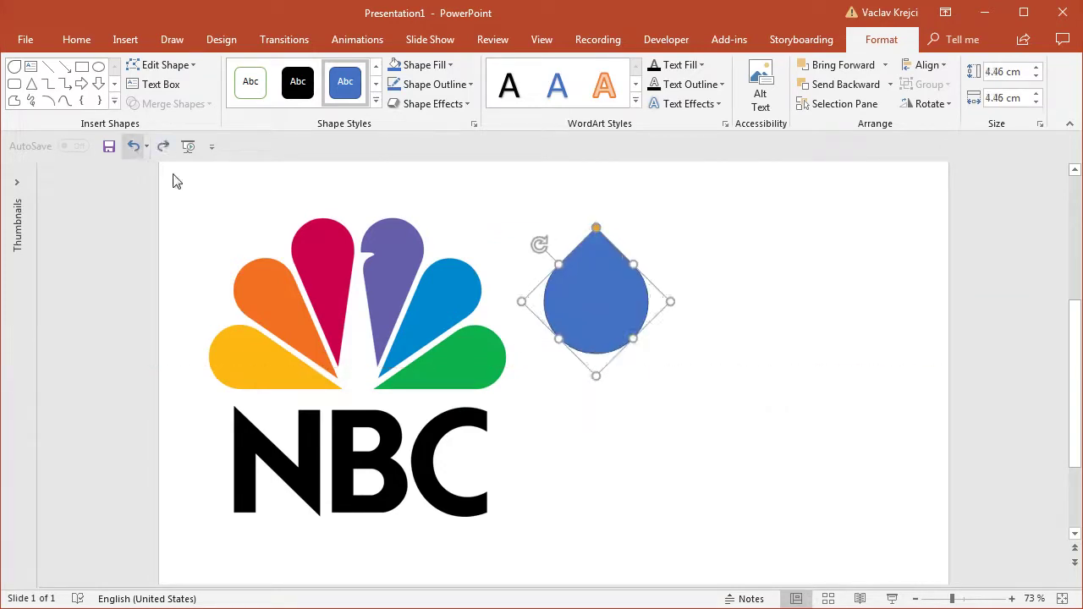
# - Draw a rectangle about 1.6 by 1.27 cm inside the teardrop and merge both shapes into one
pyautogui.click(83, 68)
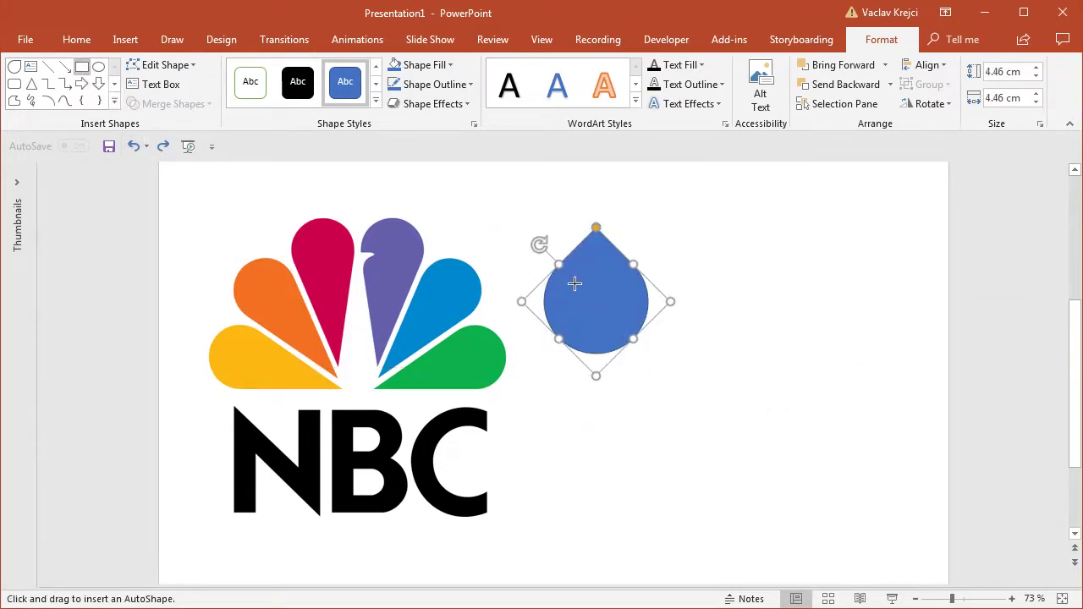
pyautogui.moveTo(609, 312); pyautogui.dragTo(573, 283)
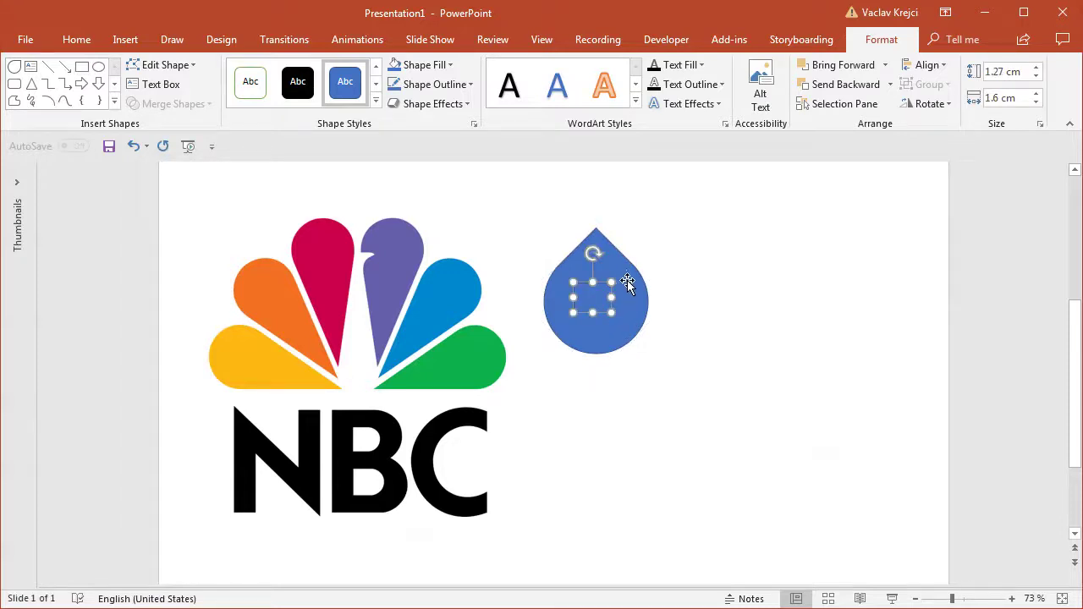
pyautogui.keyDown('shift'); pyautogui.click(627, 283); pyautogui.keyUp('shift')
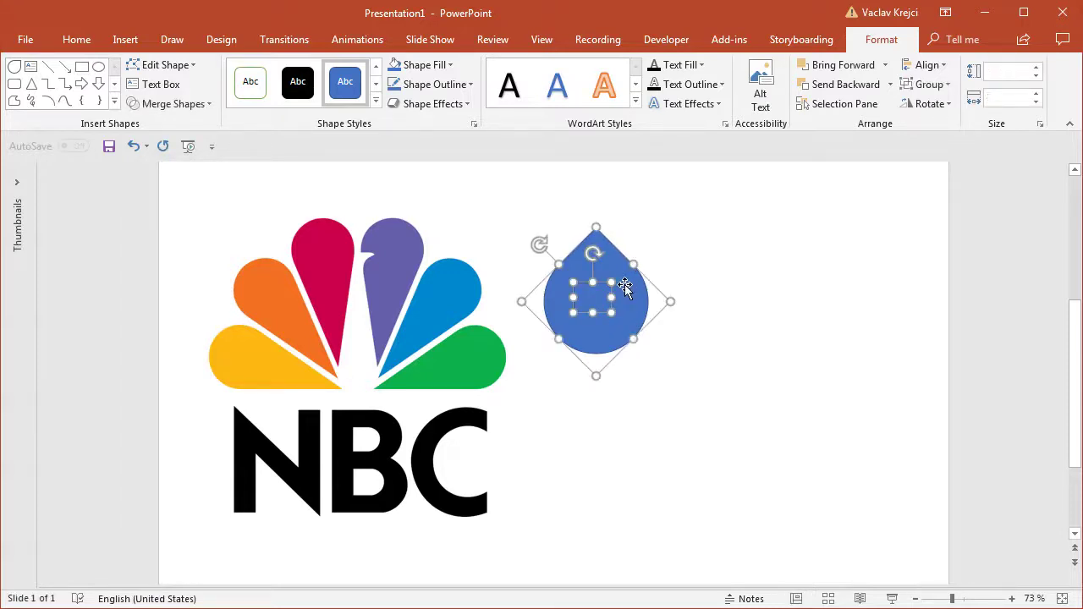
pyautogui.click(187, 110)
pyautogui.click(165, 125)
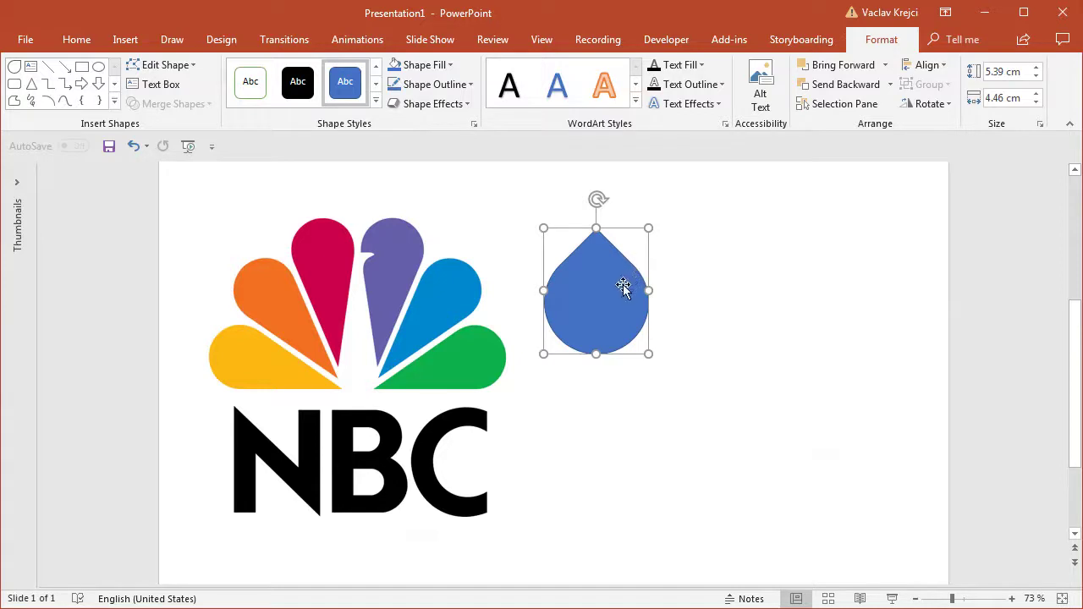
# - Try stretching the merged teardrop vertically from its lower edge, and delete the shape
pyautogui.moveTo(596, 353)
pyautogui.mouseDown()
pyautogui.moveTo(609, 491)
pyautogui.moveTo(609, 319)
pyautogui.moveTo(616, 516)
pyautogui.moveTo(624, 344)
pyautogui.moveTo(624, 479)
pyautogui.moveTo(616, 355)
pyautogui.mouseUp()
pyautogui.press('Delete')
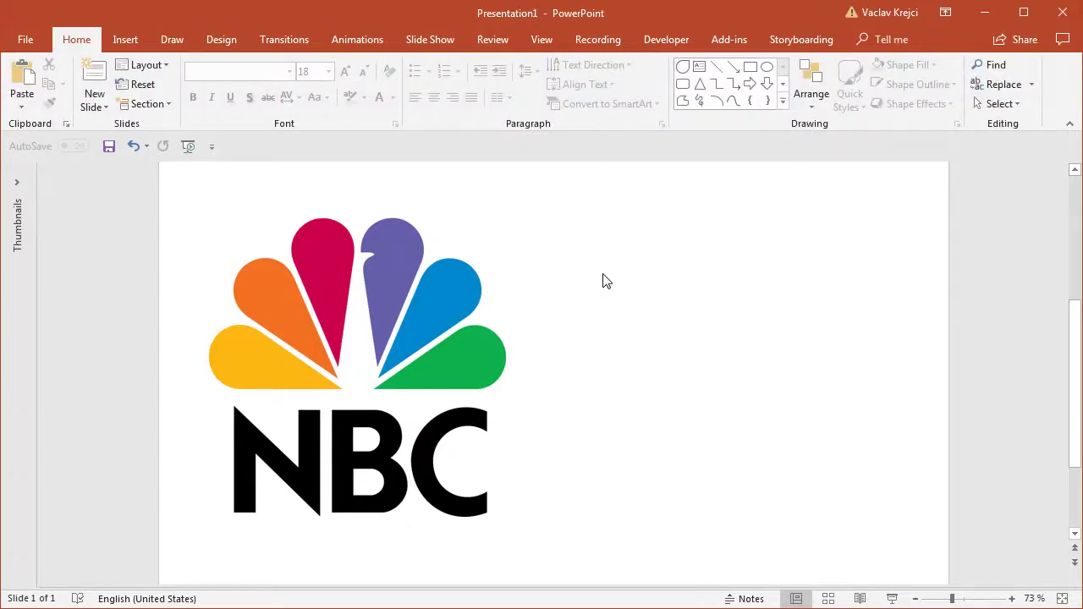
# - Move the NBC logo picture slightly down and to the right on the slide
pyautogui.click(416, 313)
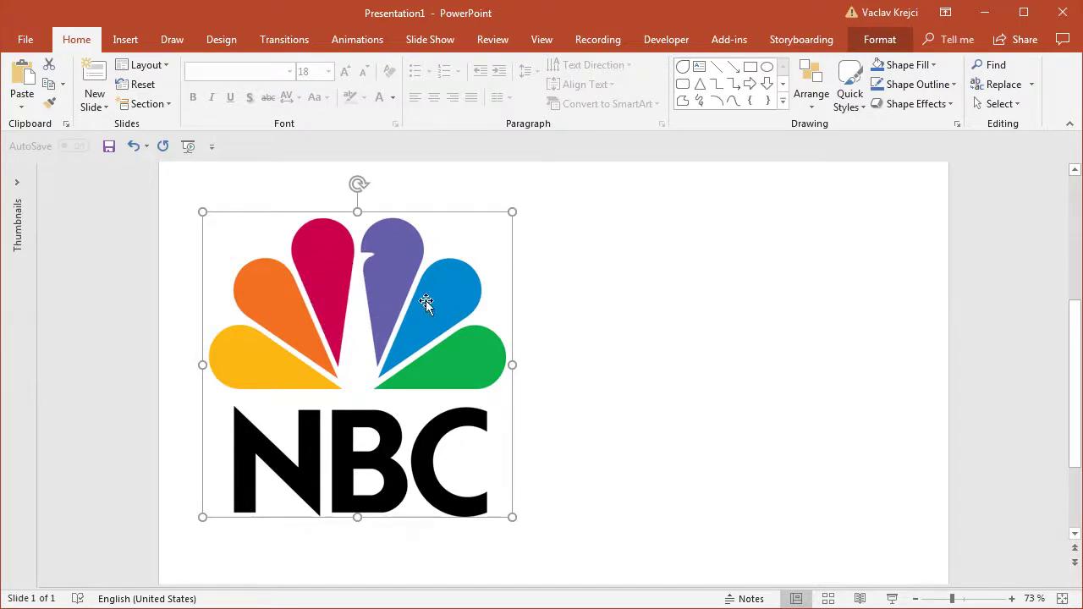
pyautogui.moveTo(426, 302); pyautogui.dragTo(462, 321)
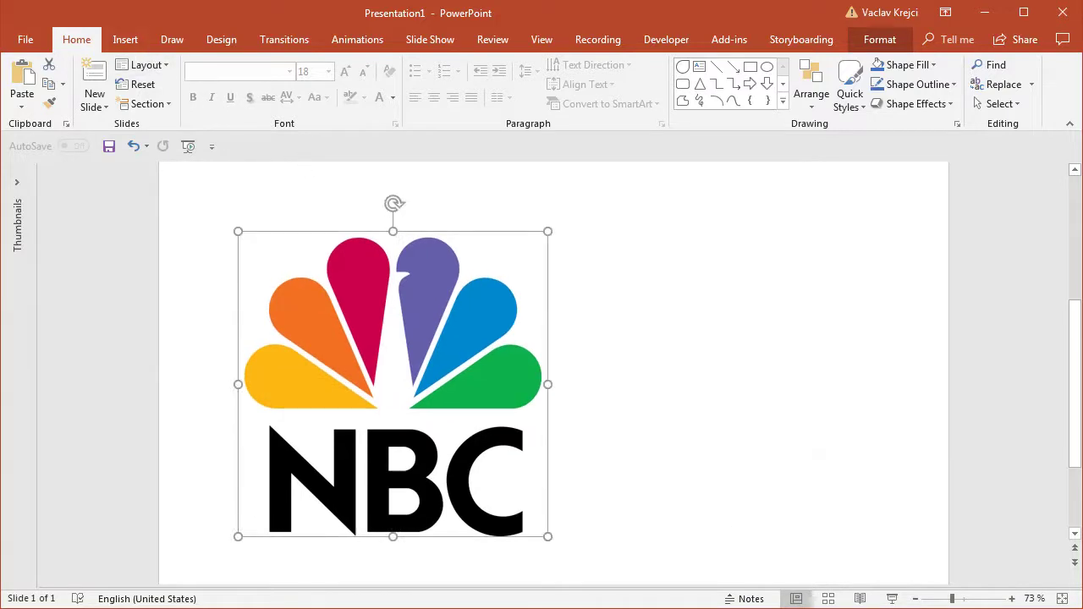
# - Draw a straight vertical line about 9.12 cm long across the red petal, from above the logo to the lettering
pyautogui.click(960, 598)
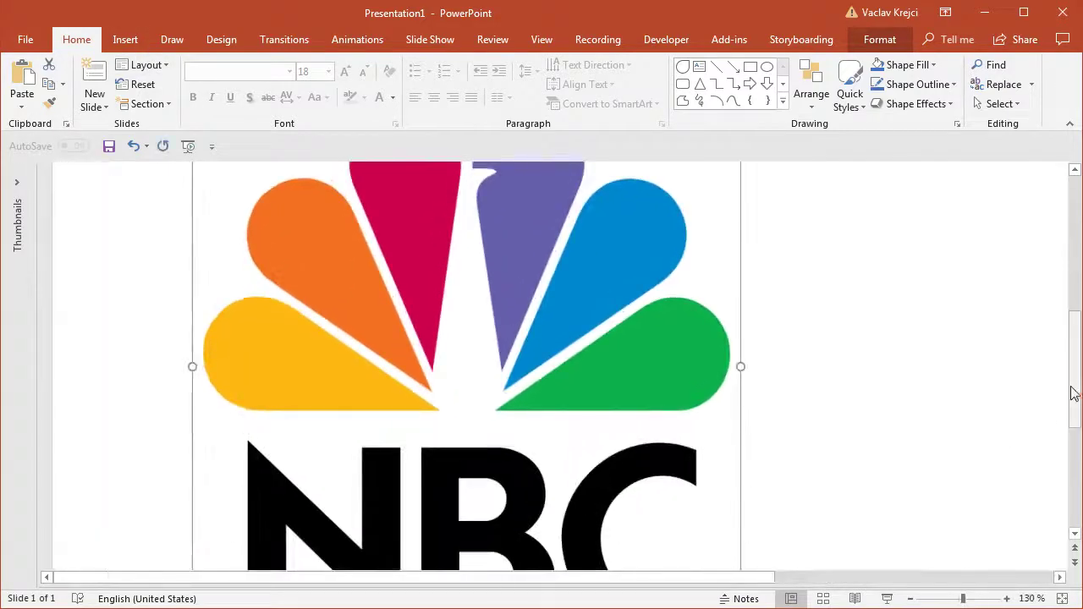
pyautogui.moveTo(1073, 391); pyautogui.dragTo(1075, 343)
pyautogui.click(126, 40)
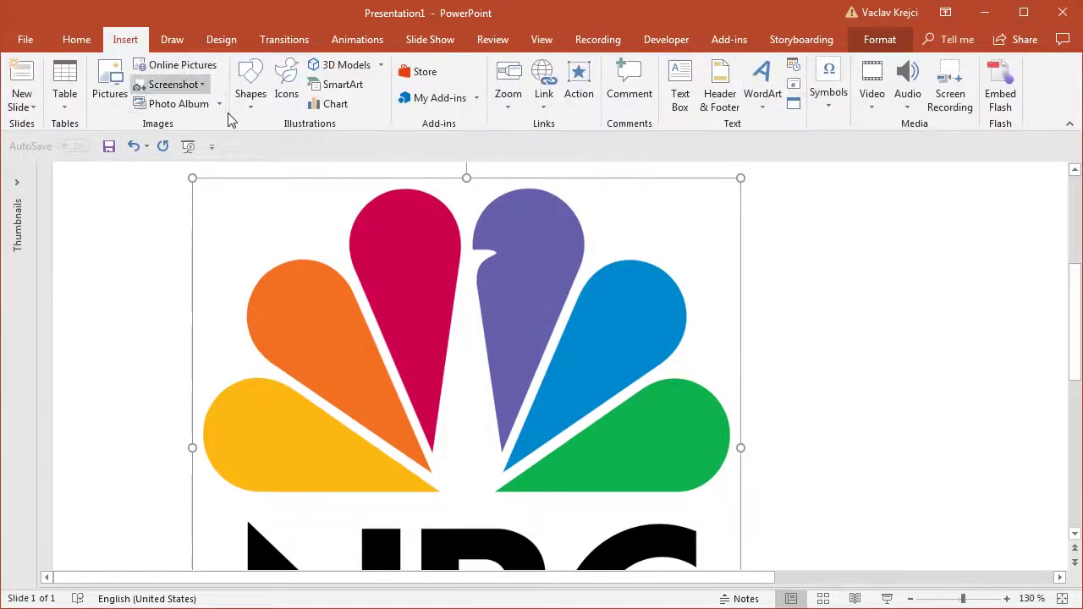
pyautogui.click(256, 100)
pyautogui.click(279, 146)
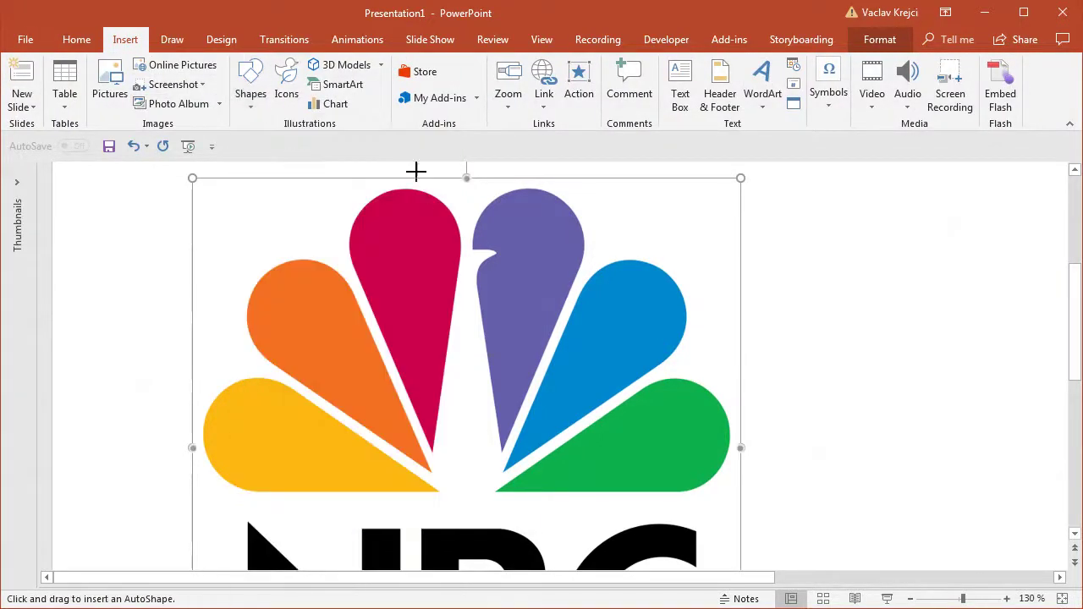
pyautogui.moveTo(416, 172)
pyautogui.mouseDown()
pyautogui.moveTo(414, 565)
pyautogui.moveTo(416, 514)
pyautogui.mouseUp()
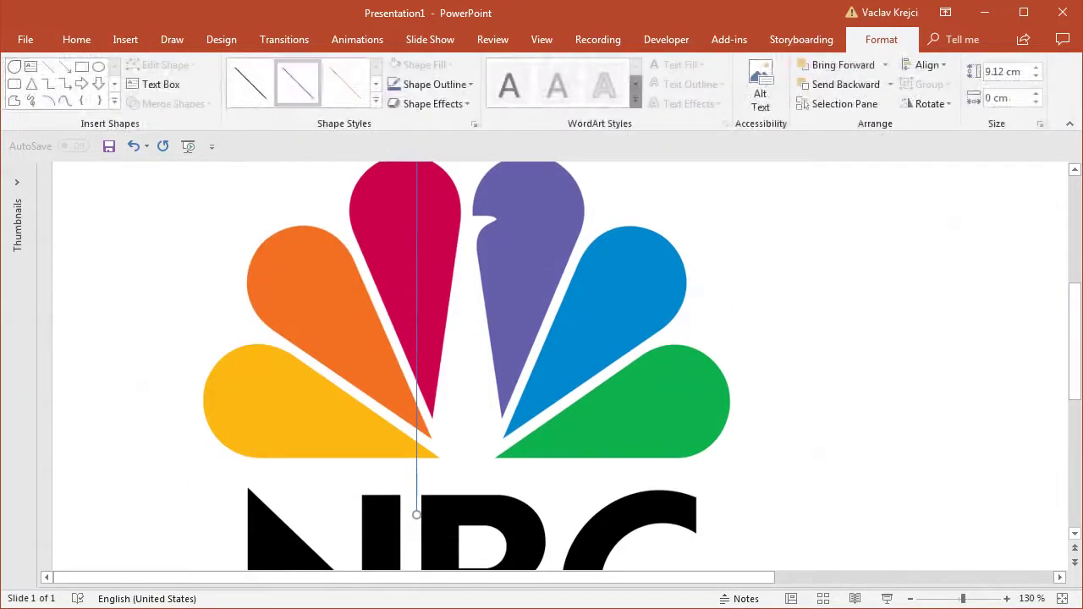
# - Draw a circle about 2.64 cm in diameter over the rounded top of the red petal
pyautogui.moveTo(1075, 342); pyautogui.dragTo(1075, 320)
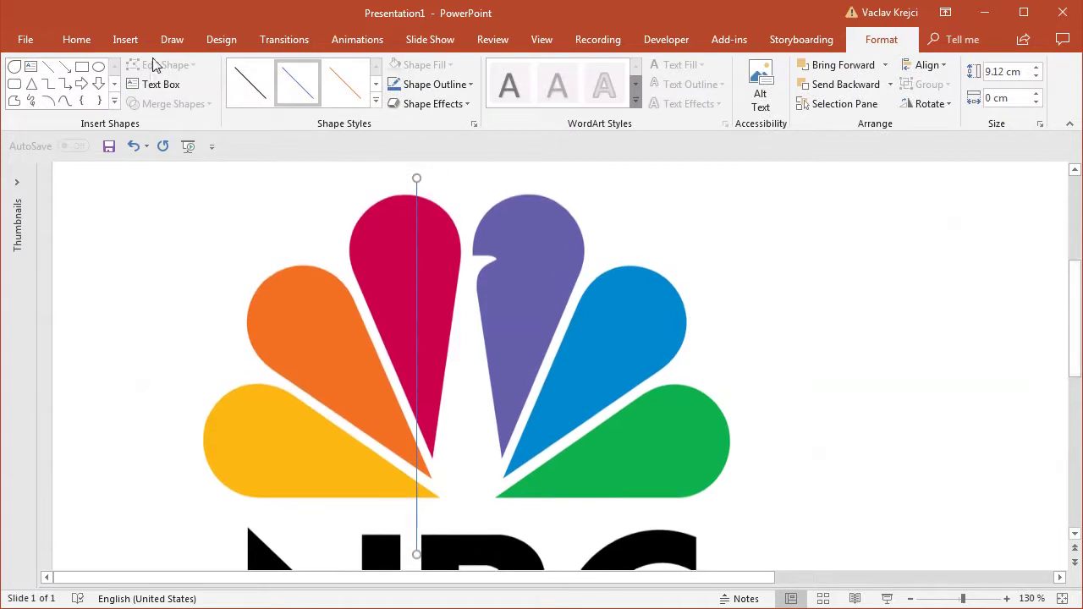
pyautogui.click(99, 66)
pyautogui.moveTo(351, 197); pyautogui.dragTo(461, 274)
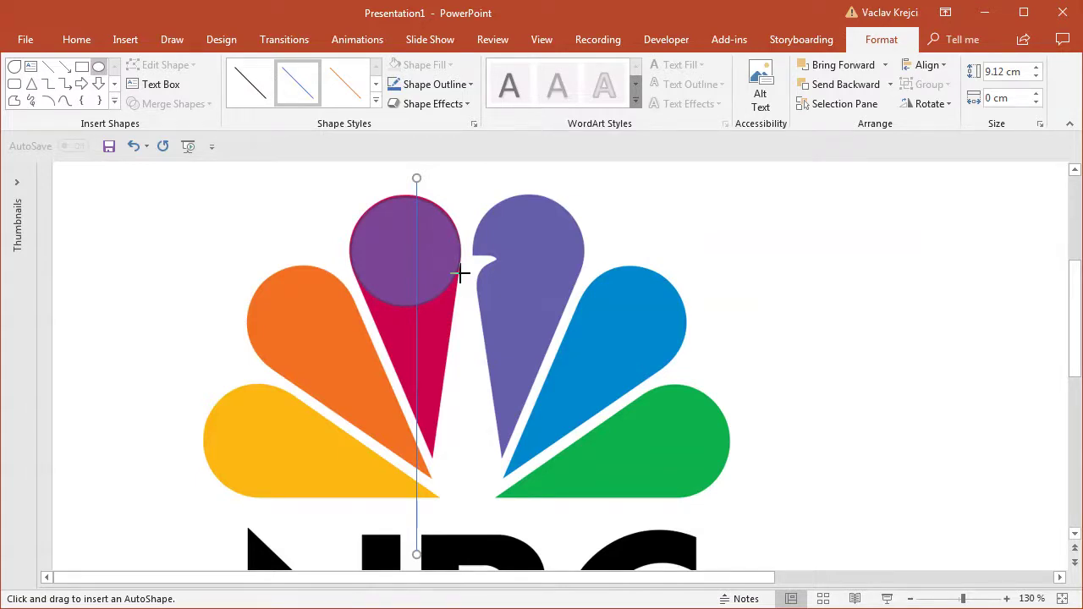
pyautogui.moveTo(461, 274); pyautogui.dragTo(456, 258)
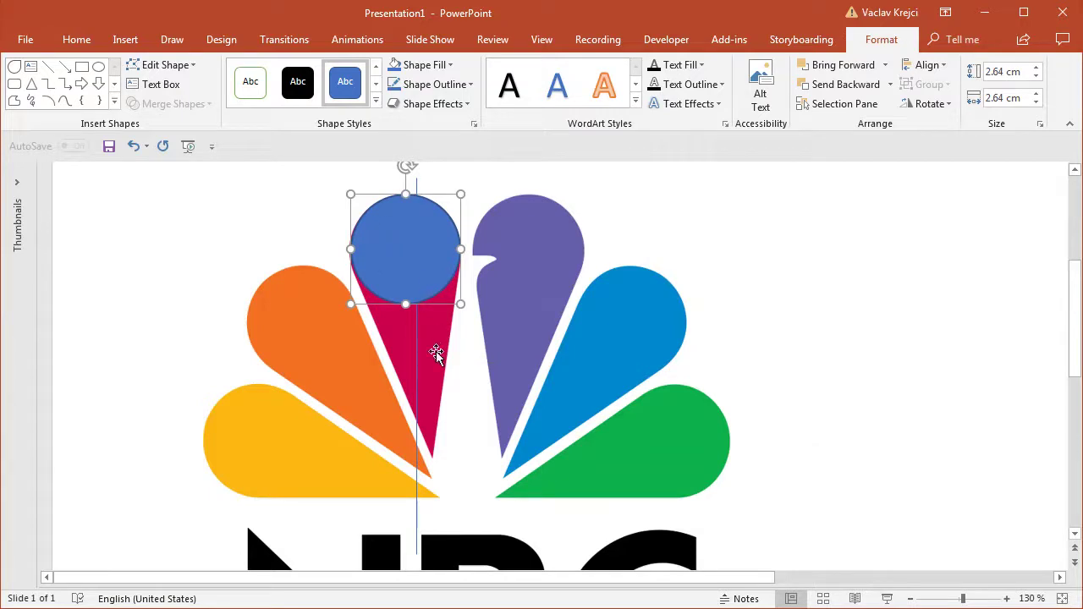
# - Align the circle and the vertical line to each other with Align Center
pyautogui.keyDown('shift'); pyautogui.click(416, 337); pyautogui.keyUp('shift')
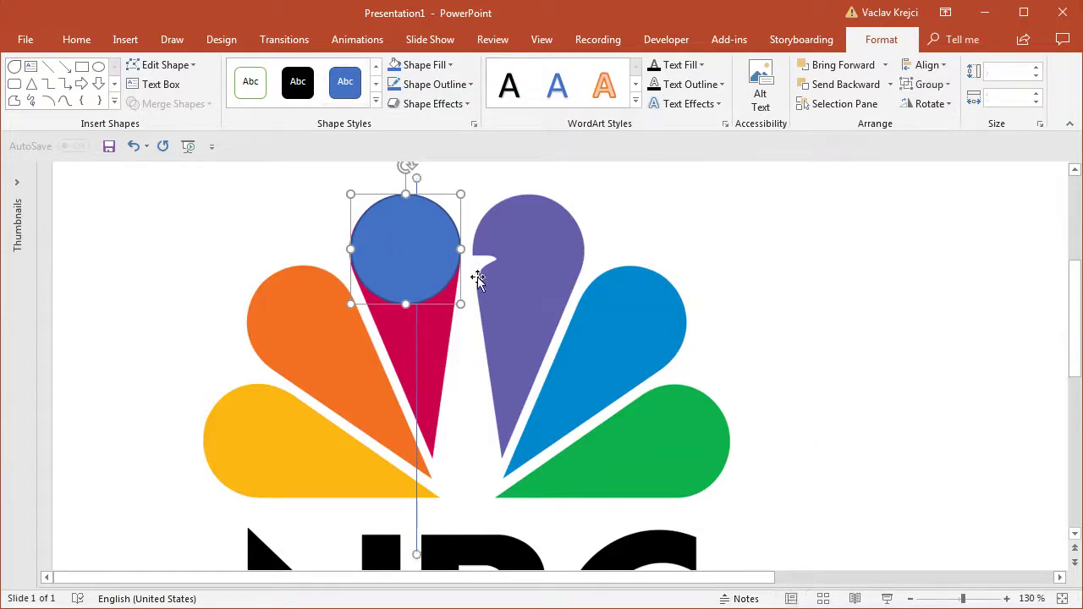
pyautogui.click(924, 65)
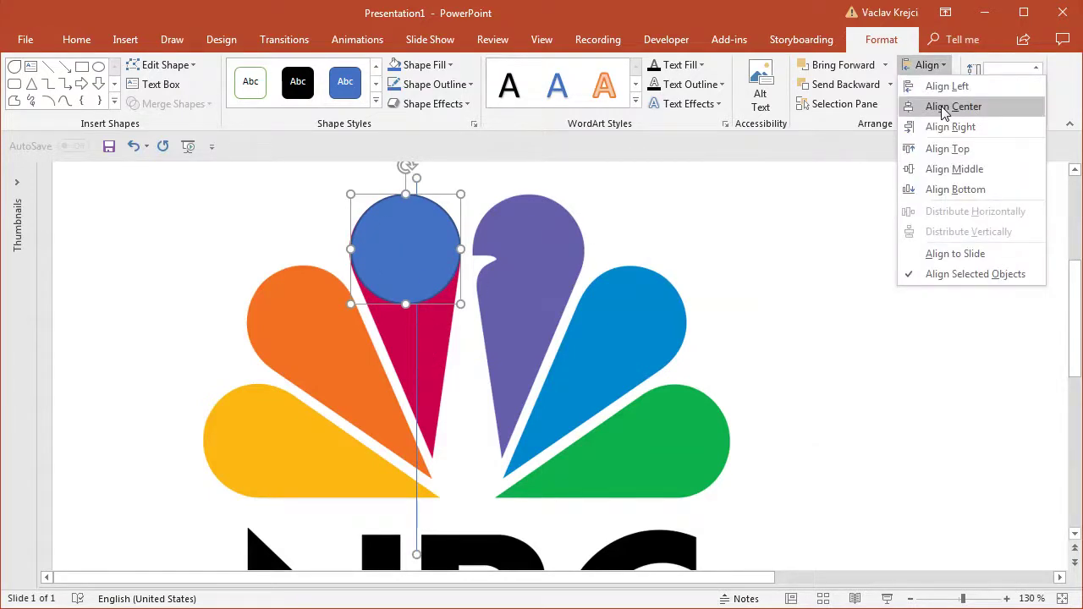
pyautogui.click(914, 107)
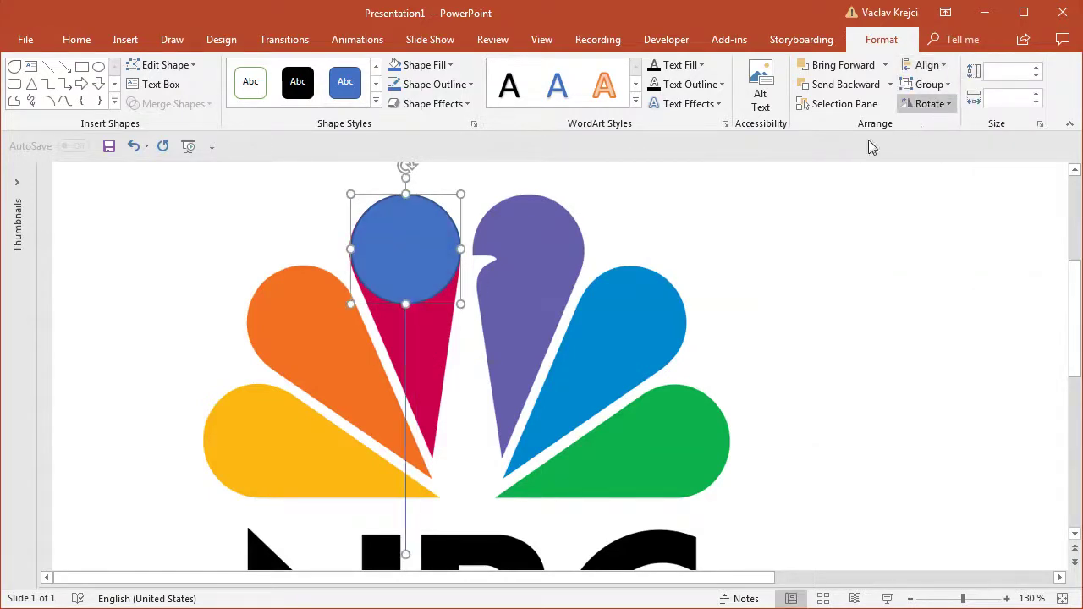
# - Make the circle's blue fill semi-transparent so the red petal beneath shows through
pyautogui.click(445, 67)
pyautogui.click(461, 271)
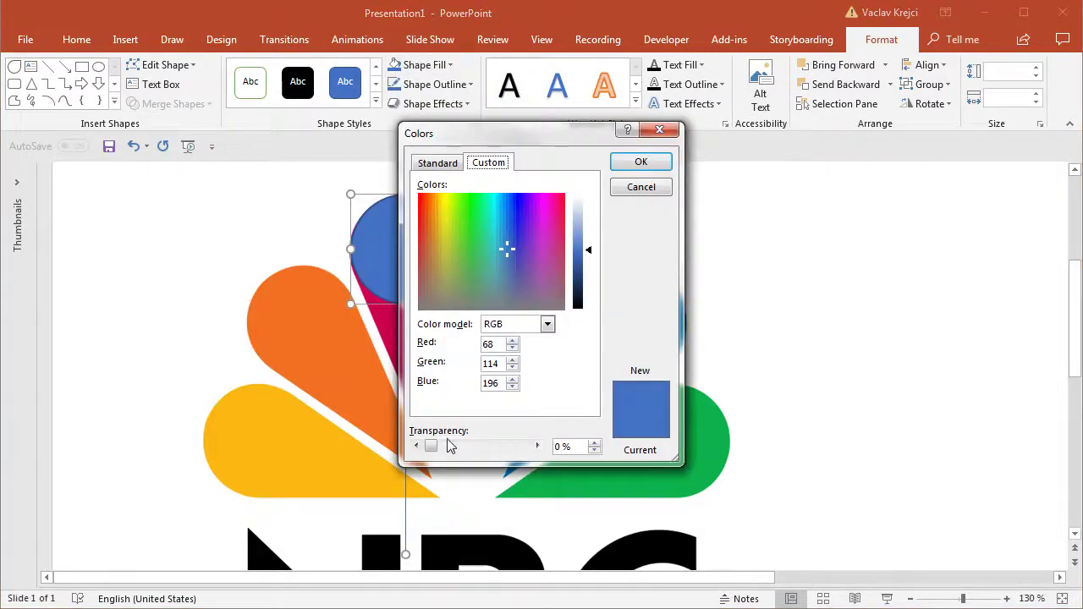
pyautogui.moveTo(447, 446); pyautogui.dragTo(483, 449)
pyautogui.click(640, 162)
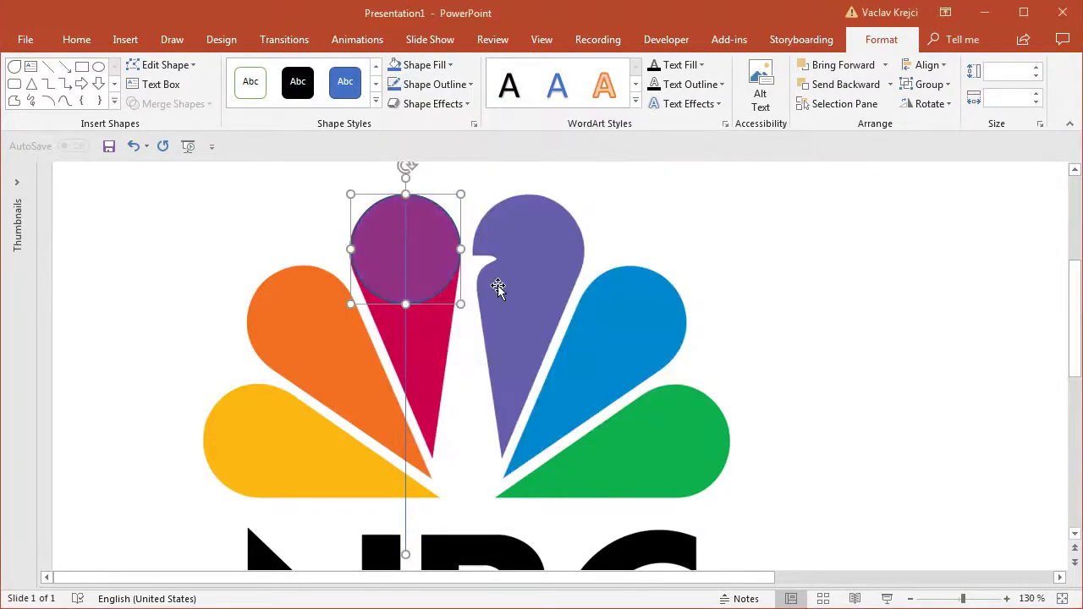
# - Rotate the logo picture clockwise and shift it so the red petal stands upright along the line with its top under the circle
pyautogui.click(529, 285)
pyautogui.moveTo(549, 328); pyautogui.dragTo(518, 328)
pyautogui.moveTo(447, 174); pyautogui.dragTo(479, 175)
pyautogui.hotkey('ctrl', 'Up')
pyautogui.hotkey('ctrl', 'Up')
pyautogui.hotkey('ctrl', 'Up')
pyautogui.hotkey('ctrl', 'Up')
pyautogui.hotkey('ctrl', 'Up')
pyautogui.hotkey('ctrl', 'Up')
pyautogui.hotkey('ctrl', 'Up')
pyautogui.hotkey('ctrl', 'Up')
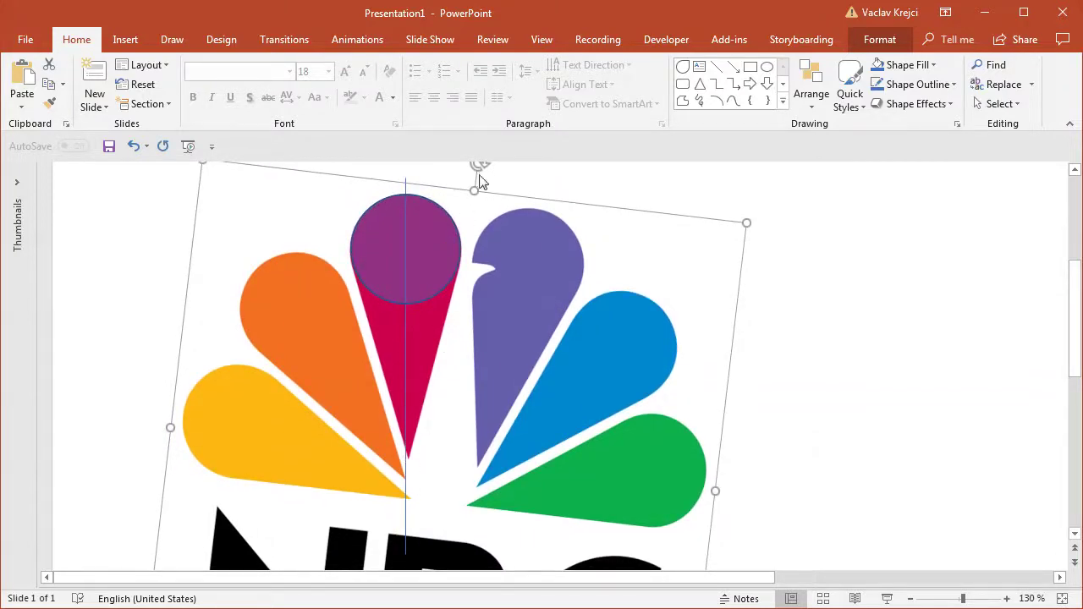
# - Fine-tune the logo picture's rotation so the red petal's tip meets the vertical line
pyautogui.moveTo(480, 167); pyautogui.dragTo(495, 208)
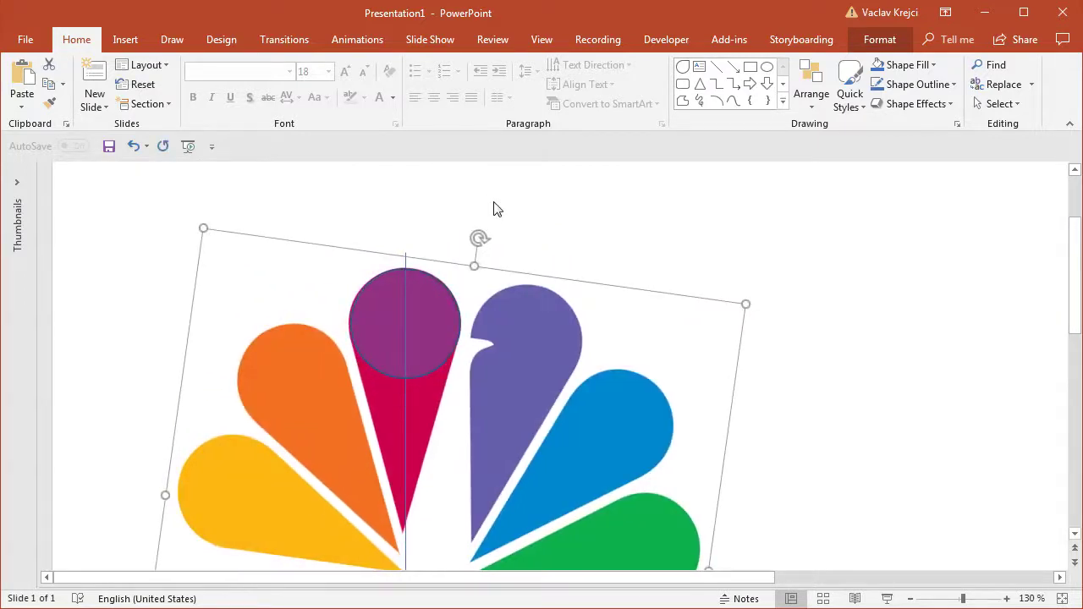
pyautogui.click(483, 212)
pyautogui.click(453, 313)
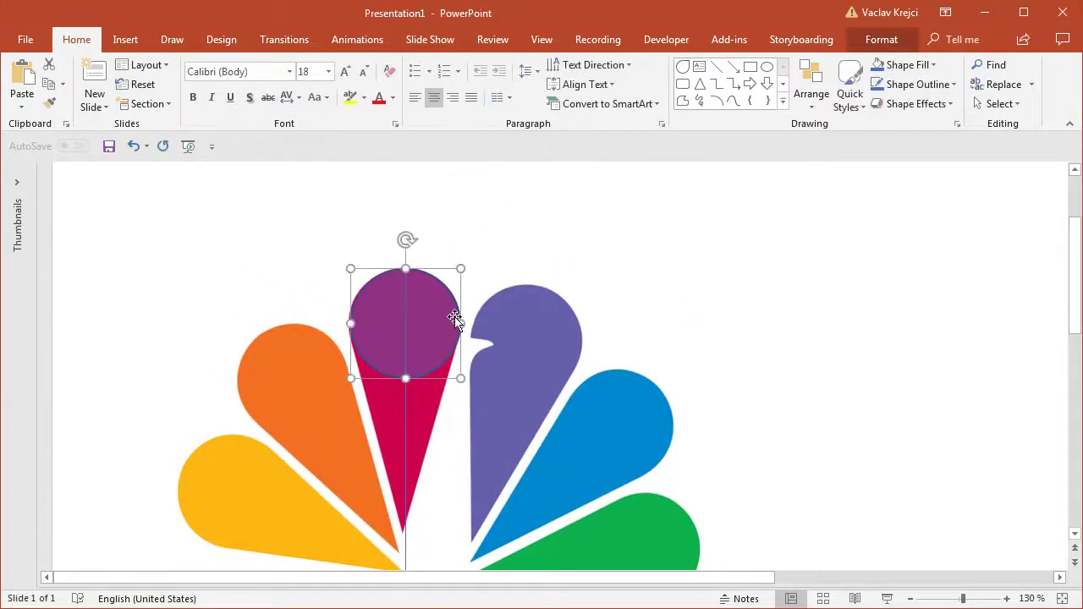
pyautogui.click(526, 268)
pyautogui.moveTo(480, 238); pyautogui.dragTo(480, 225)
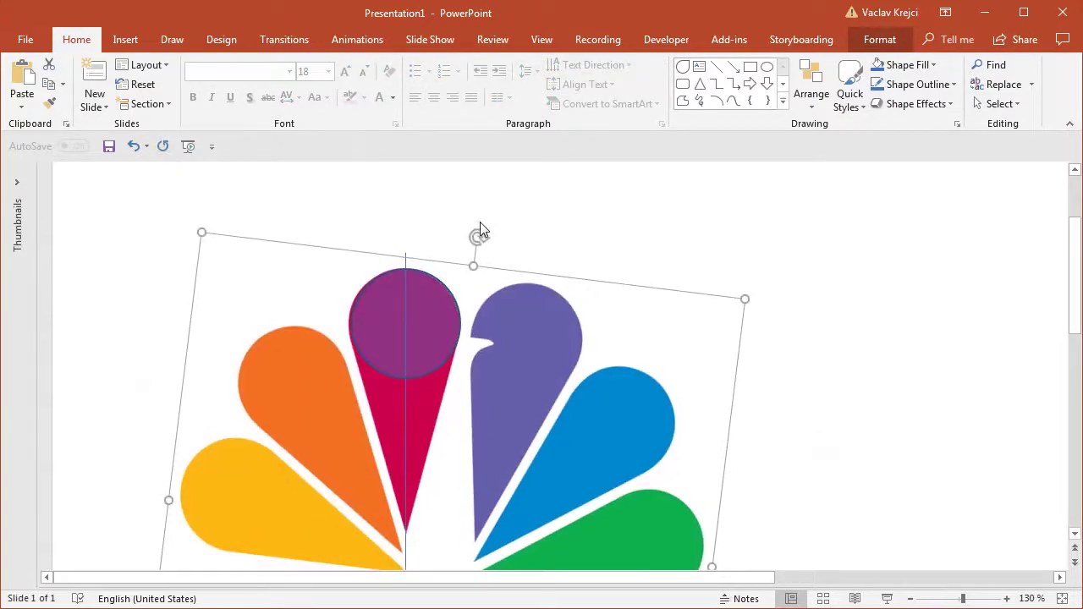
# - Nudge the logo picture's rotation until the red petal's upper sides match the circle's edges
pyautogui.moveTo(478, 236); pyautogui.dragTo(492, 179)
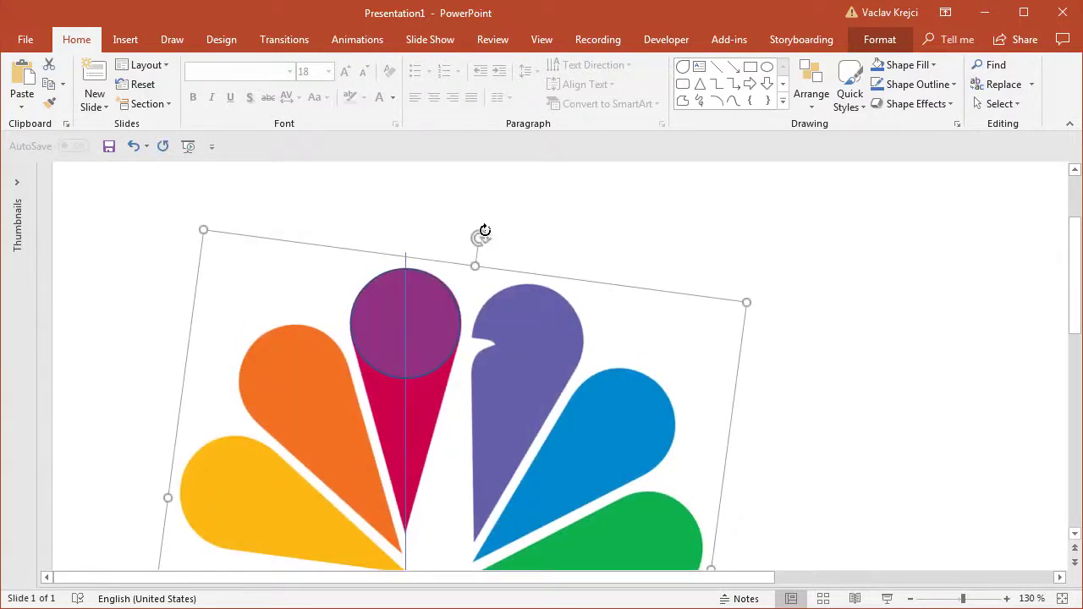
pyautogui.moveTo(485, 230); pyautogui.dragTo(492, 179)
pyautogui.rightClick(526, 338)
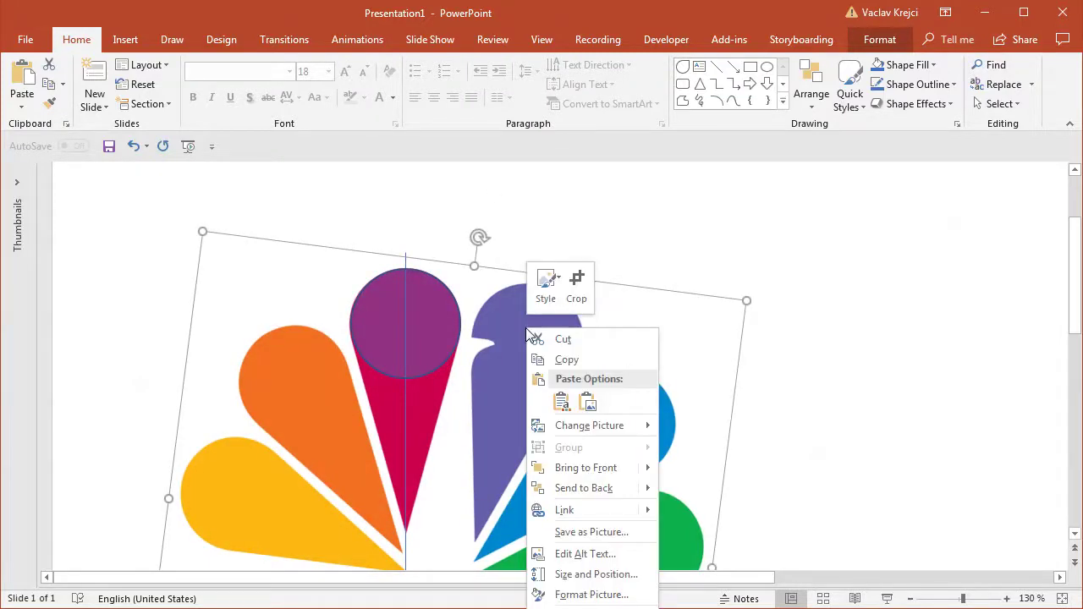
pyautogui.click(608, 577)
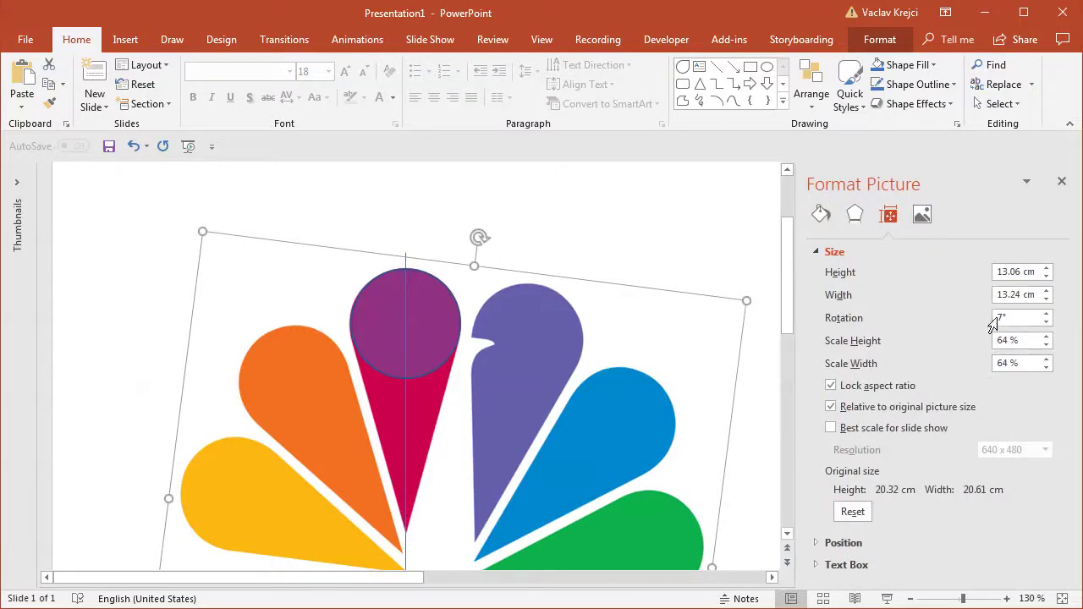
pyautogui.click(1012, 318)
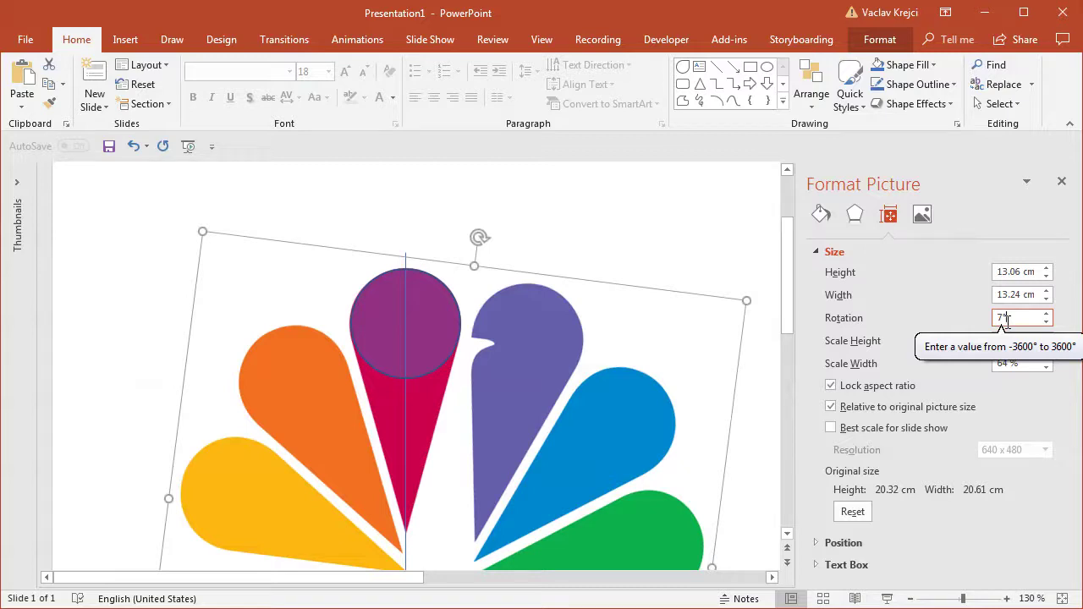
pyautogui.write('7.5')
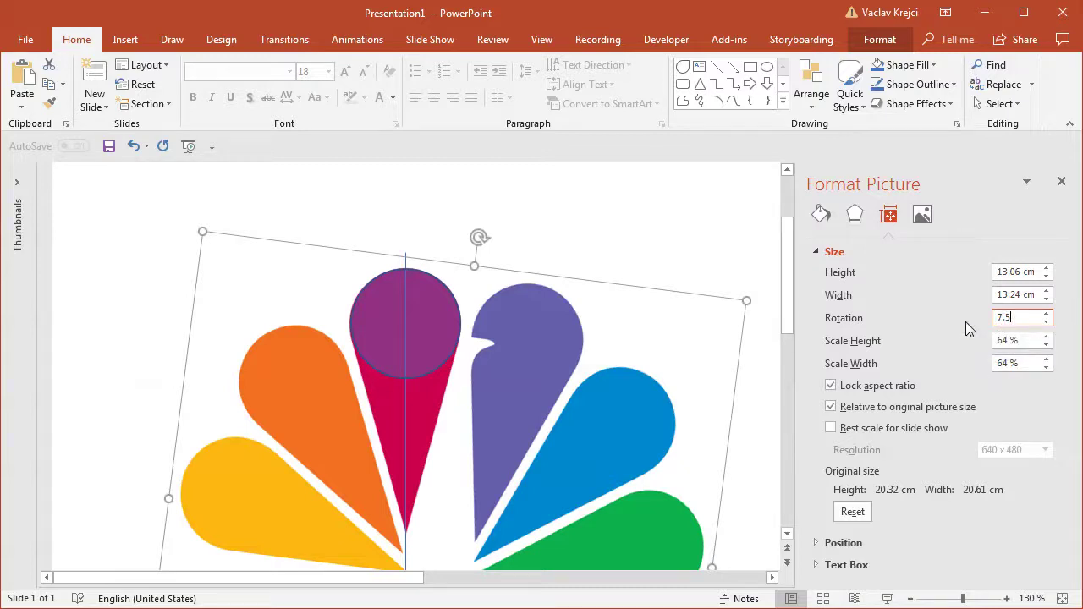
pyautogui.press('Escape')
pyautogui.click(1061, 181)
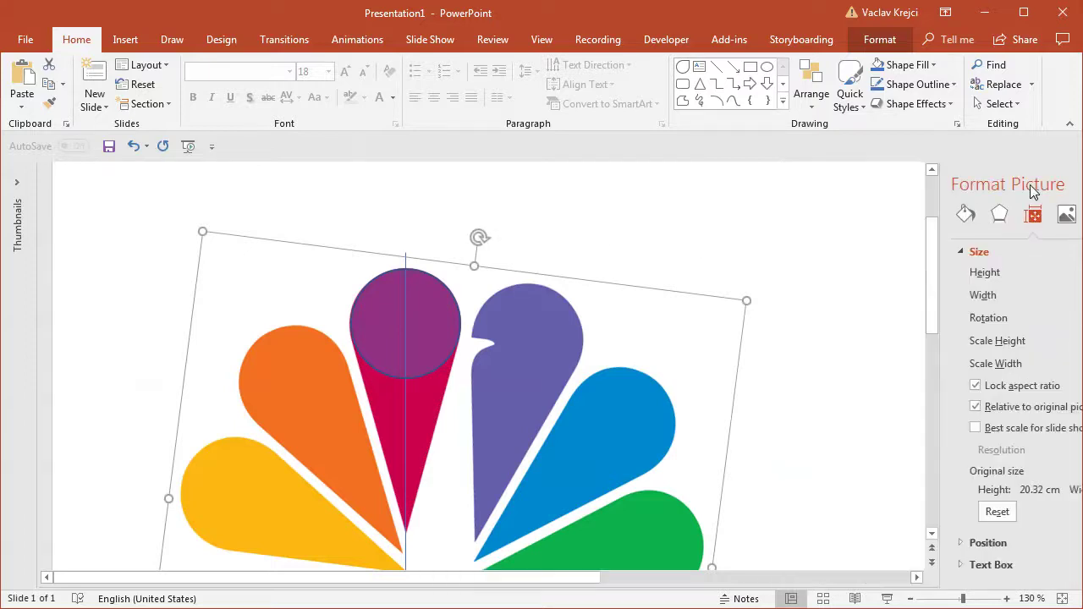
# - Edit the circle's points and pull its bottom point down along the vertical line to the red petal's tip
pyautogui.click(829, 252)
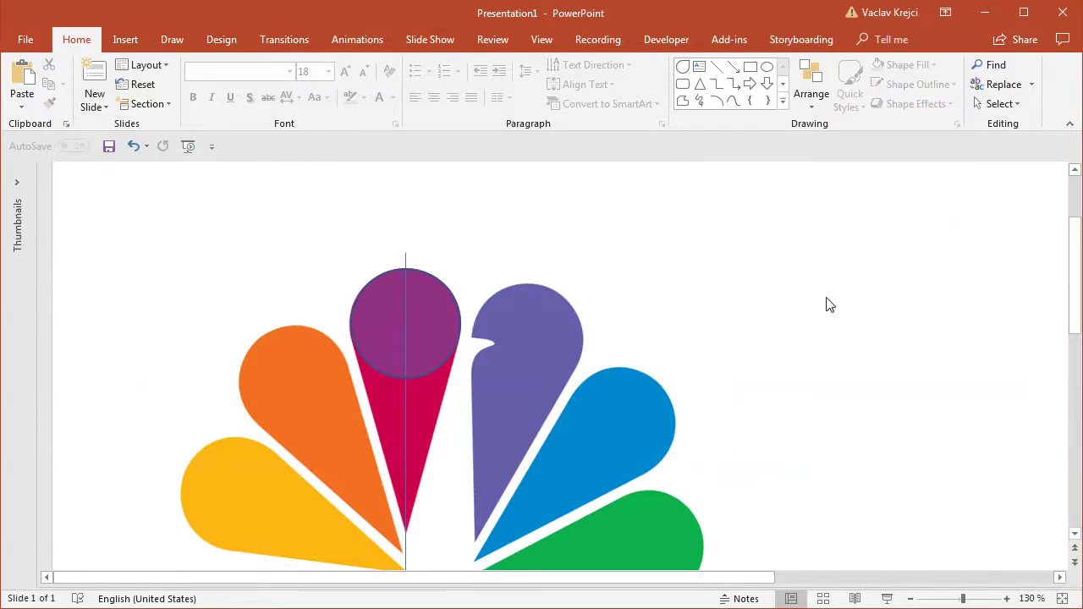
pyautogui.click(972, 598)
pyautogui.moveTo(612, 576); pyautogui.dragTo(571, 576)
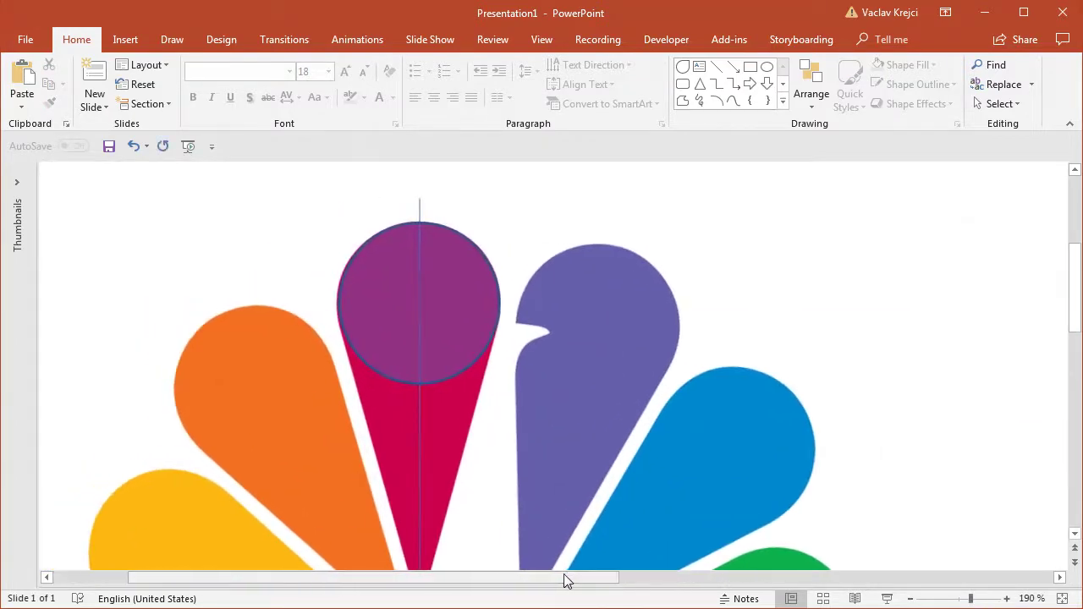
pyautogui.scroll(-2, 1076, 303)
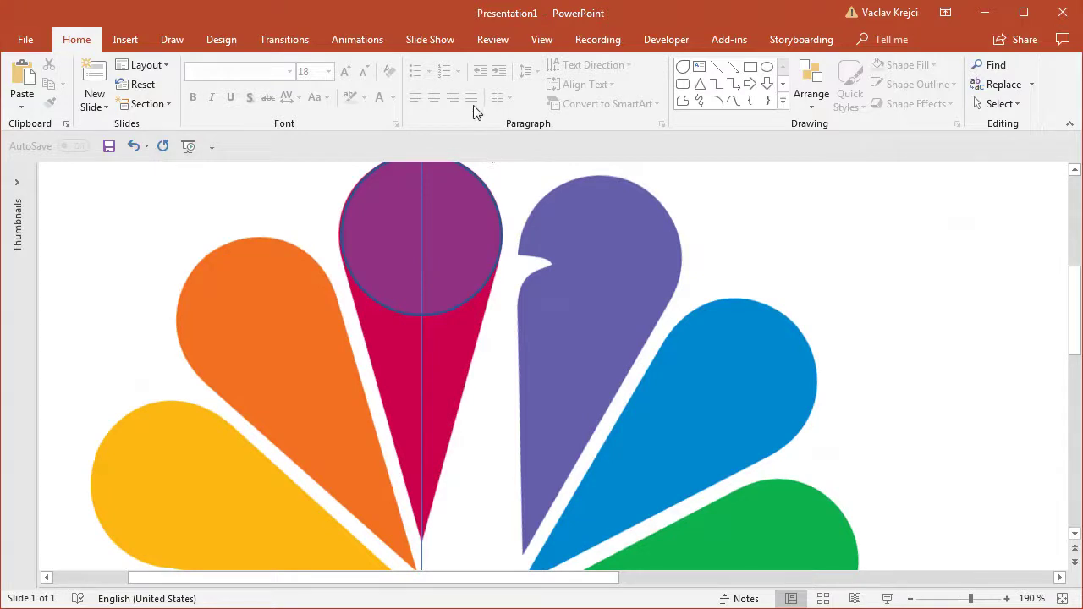
pyautogui.doubleClick(76, 40)
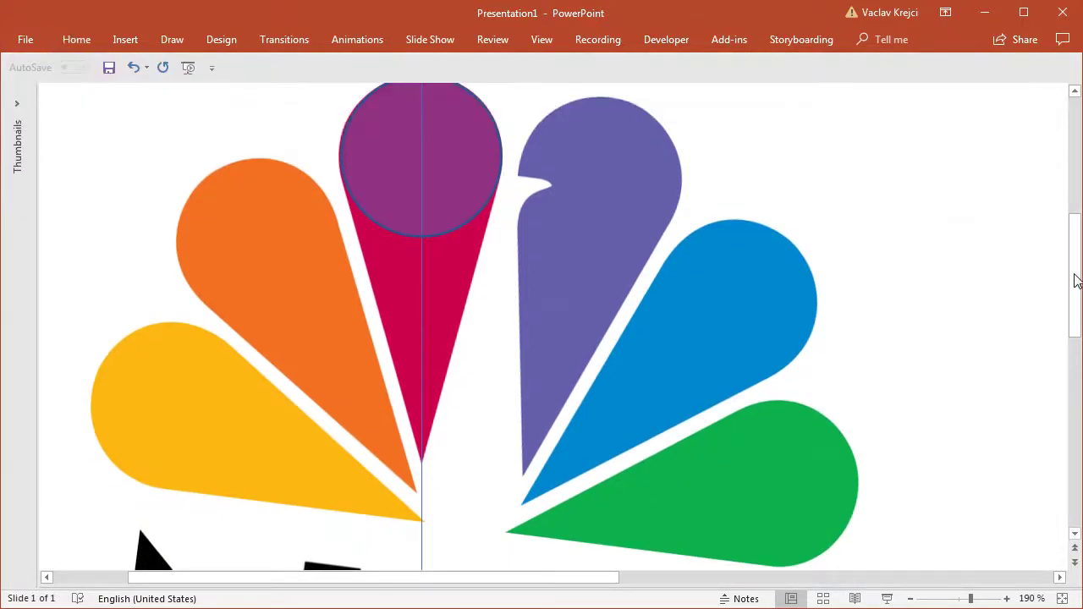
pyautogui.moveTo(1076, 281); pyautogui.dragTo(1074, 260)
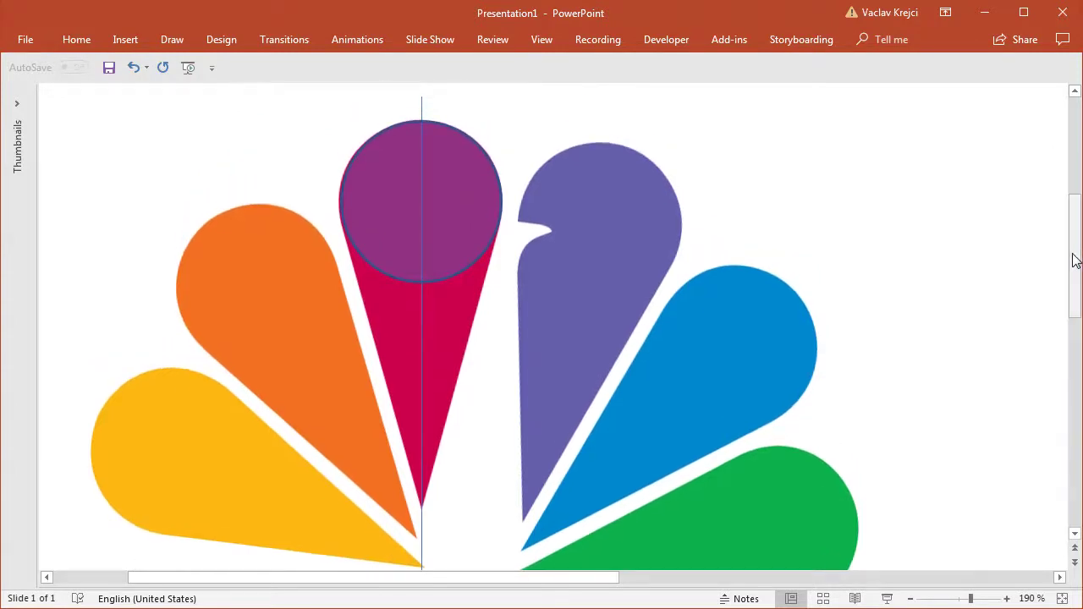
pyautogui.click(478, 169)
pyautogui.rightClick(448, 178)
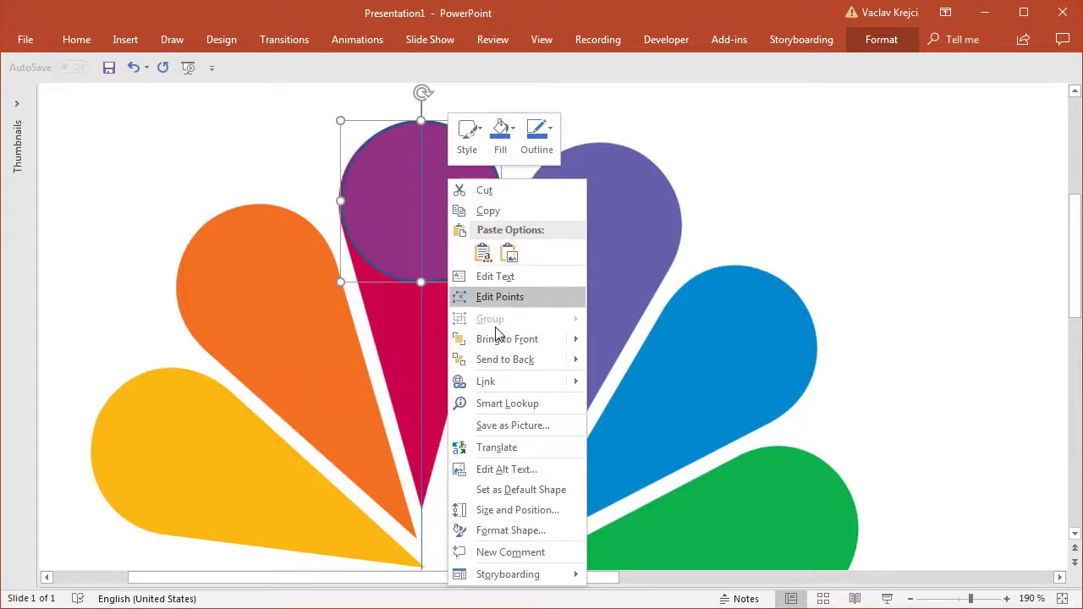
pyautogui.click(495, 296)
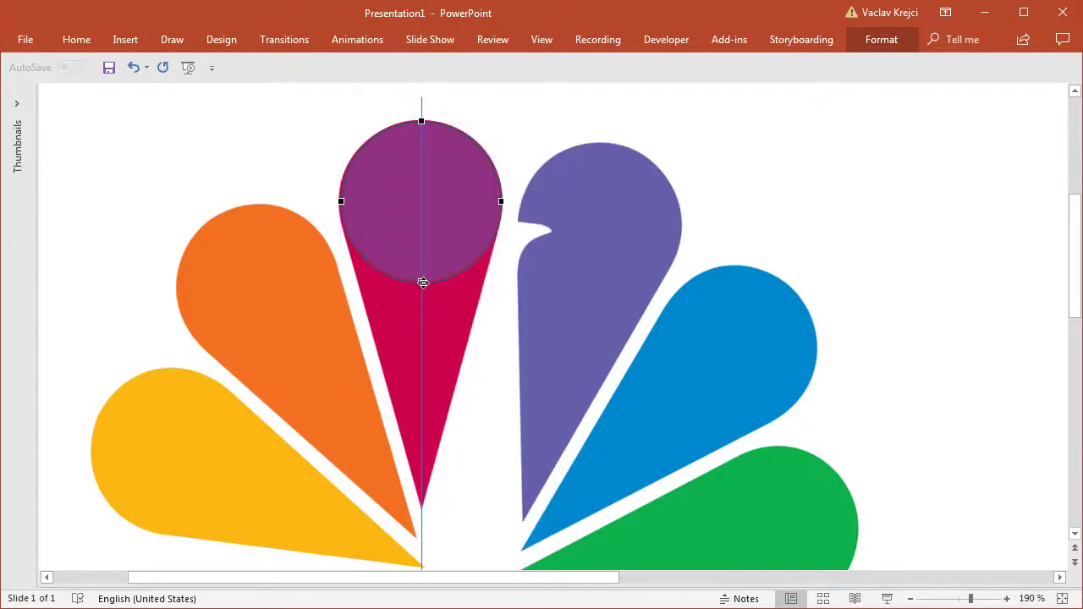
pyautogui.moveTo(423, 283); pyautogui.dragTo(421, 508)
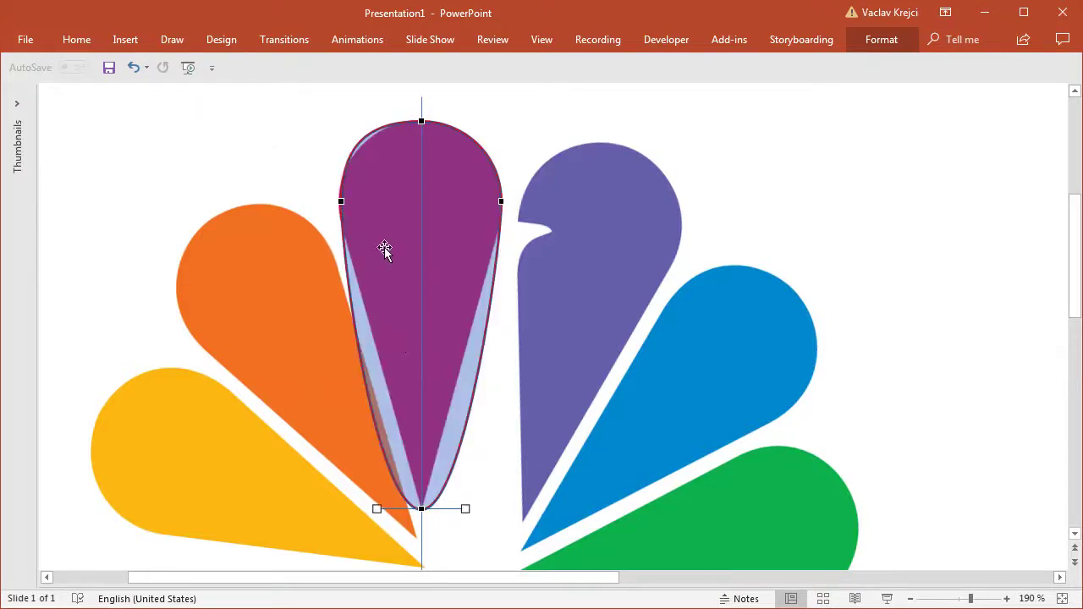
# - Shorten the curve handles of the shape's left point so its upper-left curve follows the red petal's rounded edge
pyautogui.click(502, 201)
pyautogui.click(343, 201)
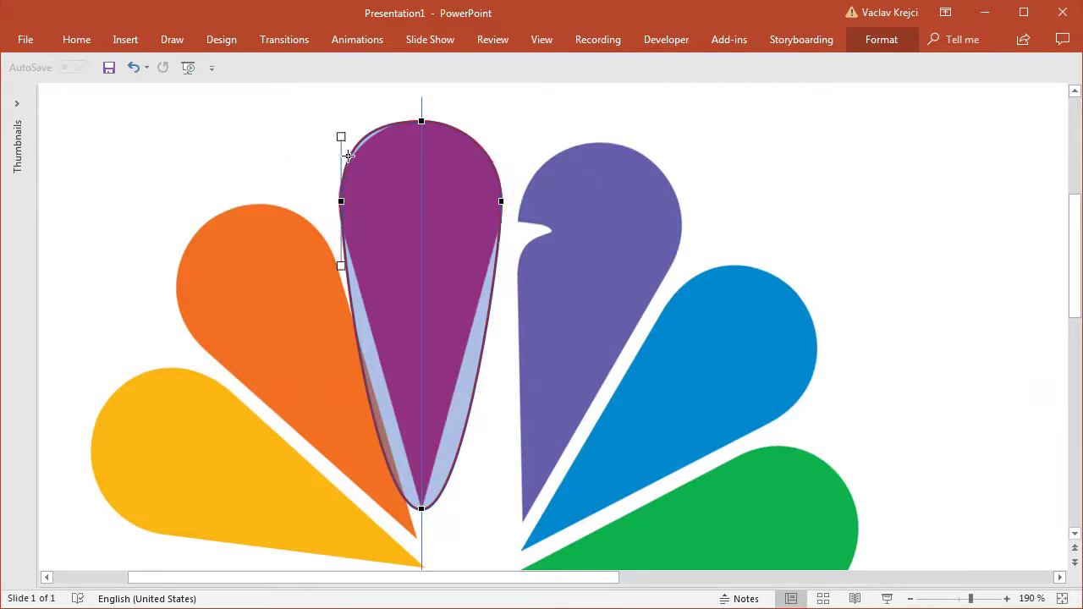
pyautogui.moveTo(341, 137); pyautogui.dragTo(341, 154)
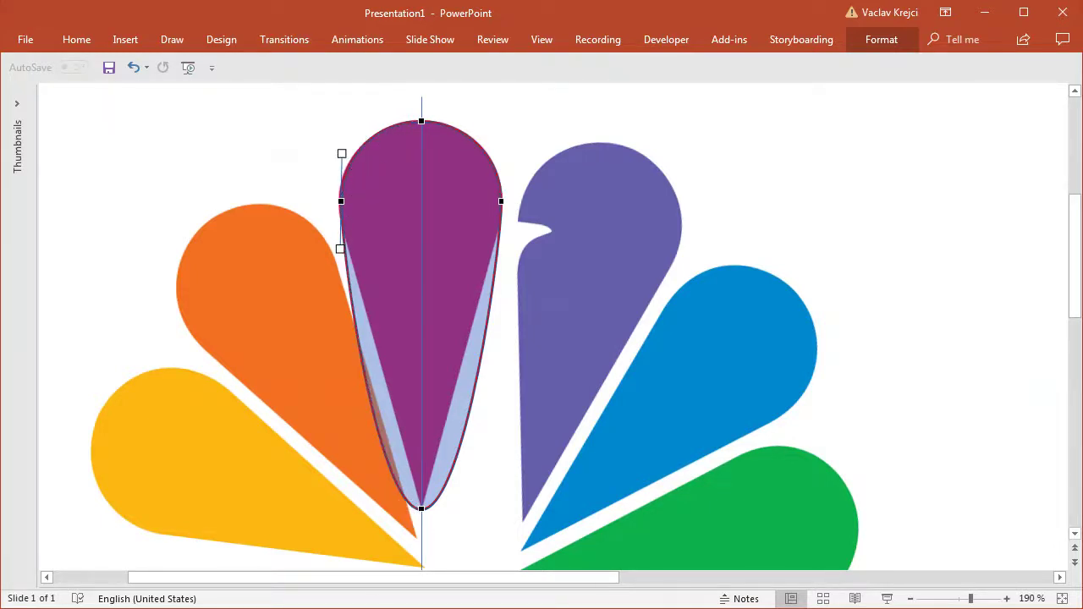
# - Convert the shape's bottom point to a corner point and pull both its handles up along the red petal's straight sides
pyautogui.click(420, 509)
pyautogui.moveTo(464, 509)
pyautogui.mouseDown()
pyautogui.moveTo(453, 461)
pyautogui.moveTo(471, 536)
pyautogui.moveTo(462, 481)
pyautogui.moveTo(473, 523)
pyautogui.moveTo(458, 501)
pyautogui.mouseUp()
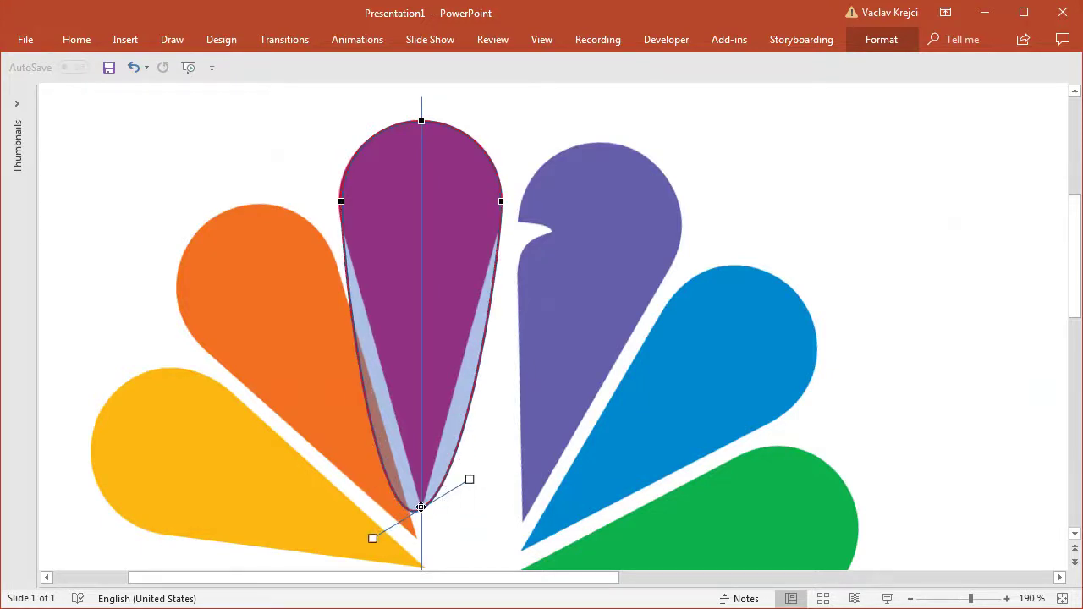
pyautogui.rightClick(420, 507)
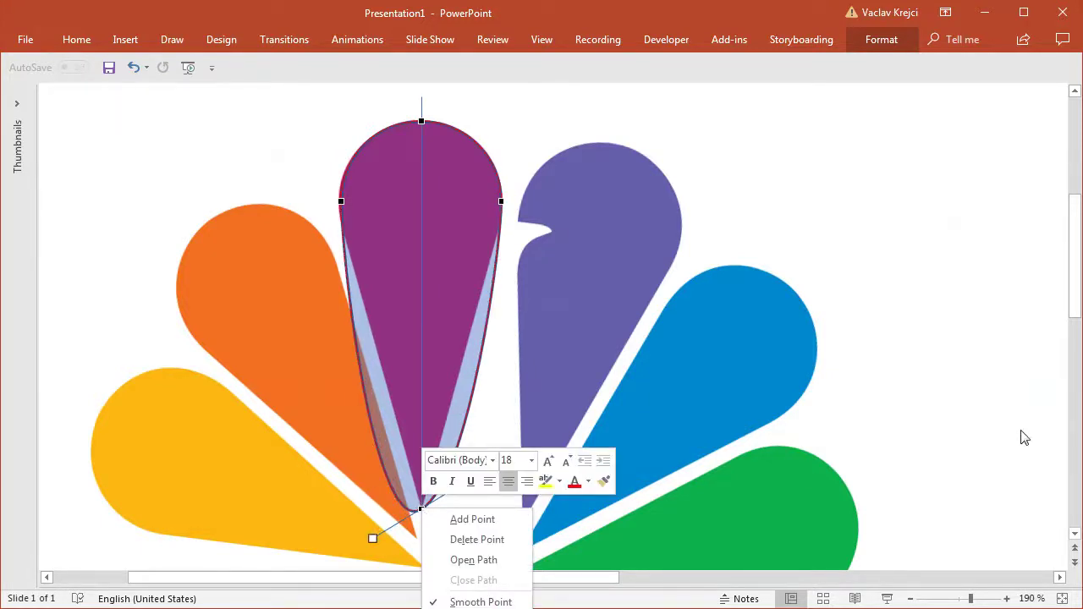
pyautogui.moveTo(1078, 306); pyautogui.dragTo(1078, 360)
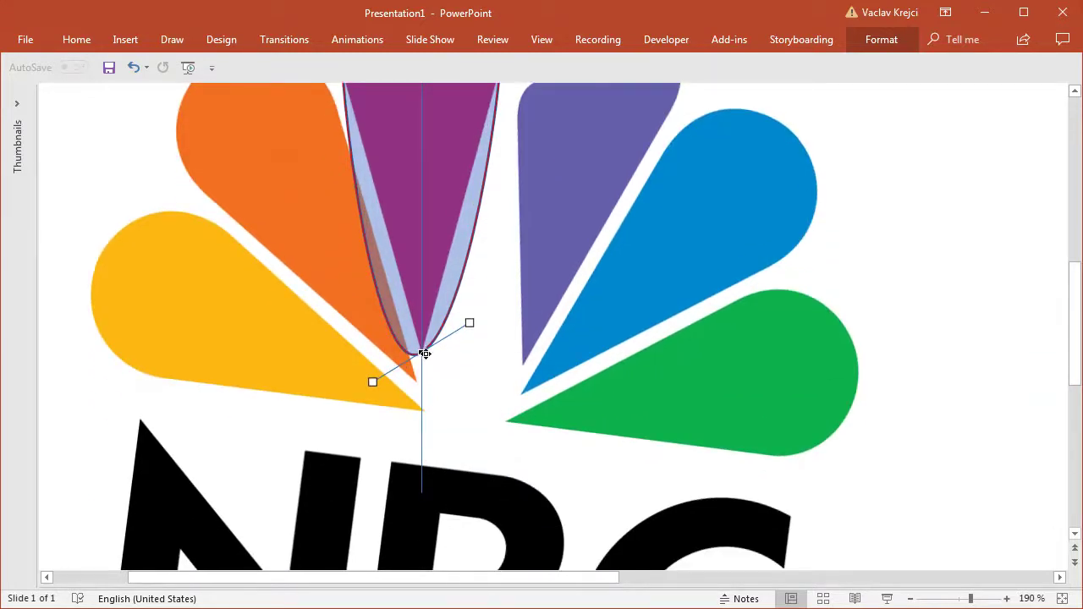
pyautogui.rightClick(425, 353)
pyautogui.click(500, 489)
pyautogui.moveTo(469, 323); pyautogui.dragTo(446, 267)
pyautogui.moveTo(373, 381); pyautogui.dragTo(398, 270)
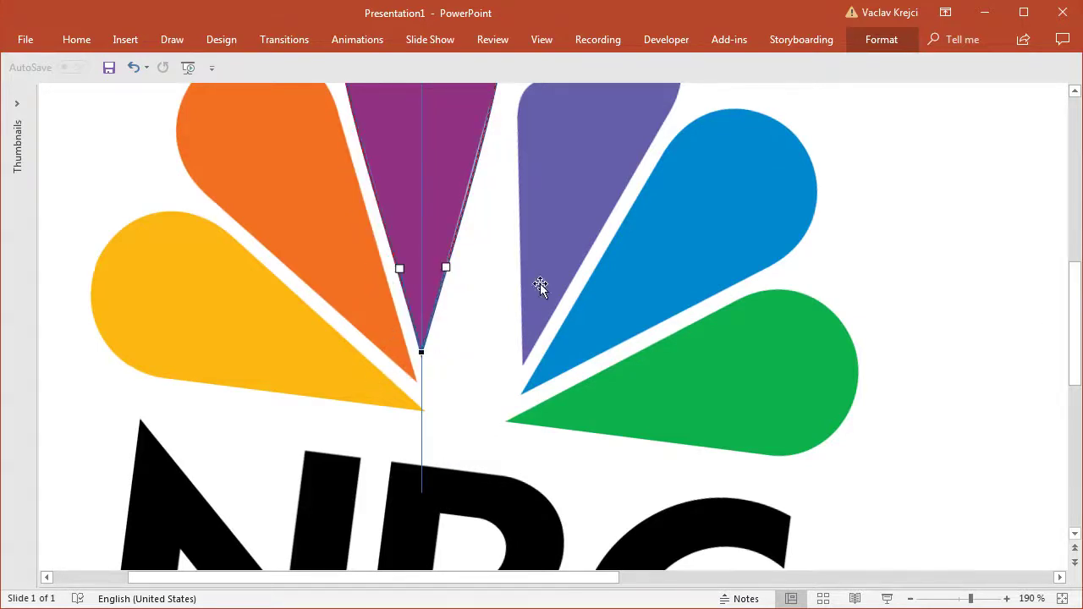
# - Adjust the lower handle of the petal shape's right point to fit the red petal's outline, and finish editing the points
pyautogui.moveTo(1075, 322); pyautogui.dragTo(1075, 259)
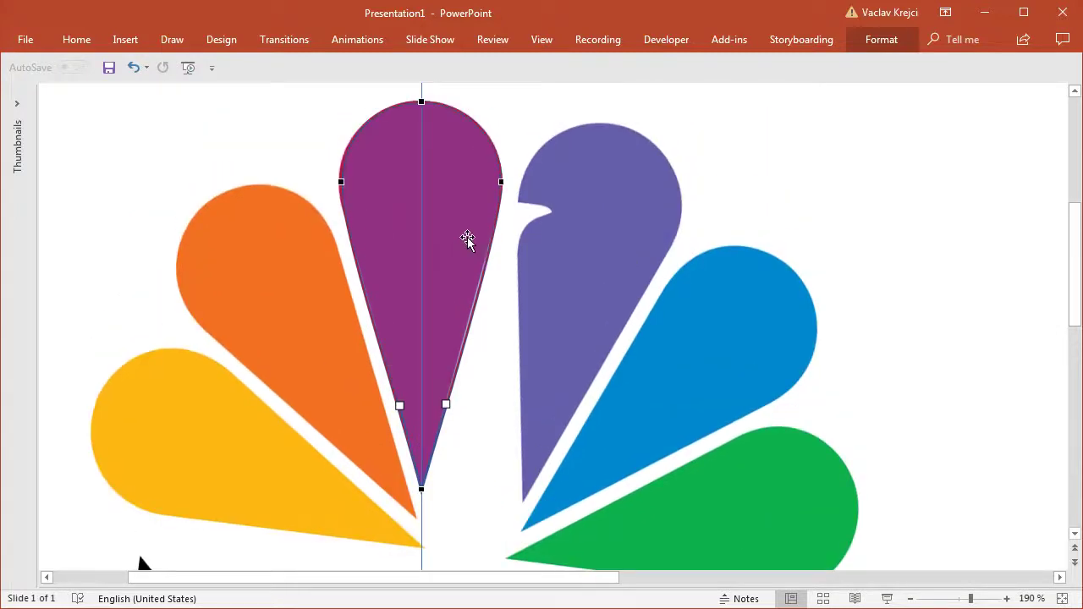
pyautogui.click(501, 183)
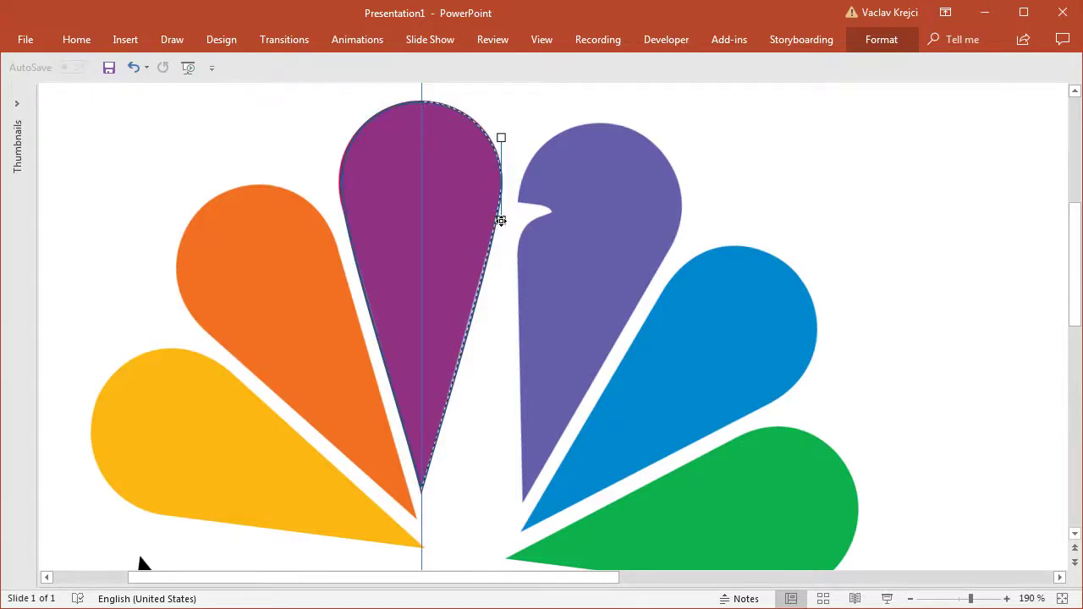
pyautogui.moveTo(501, 220); pyautogui.dragTo(503, 215)
pyautogui.click(340, 182)
pyautogui.click(417, 256)
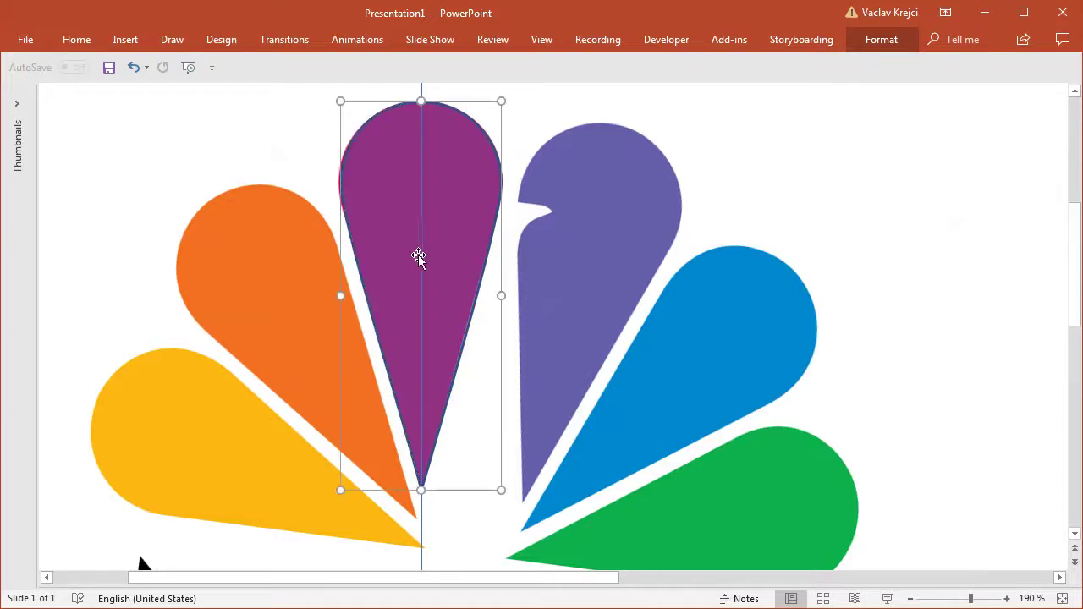
# - Move the traced petal shape to the right of the logo picture and delete the vertical guide line
pyautogui.scroll(1, 546, 333)
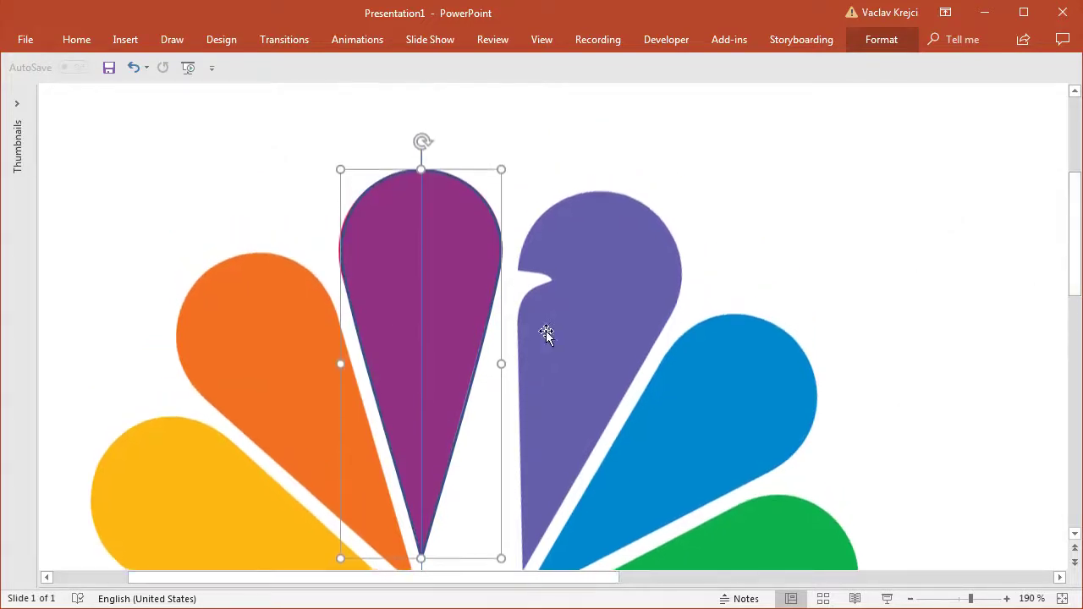
pyautogui.moveTo(433, 341); pyautogui.dragTo(956, 377)
pyautogui.click(756, 203)
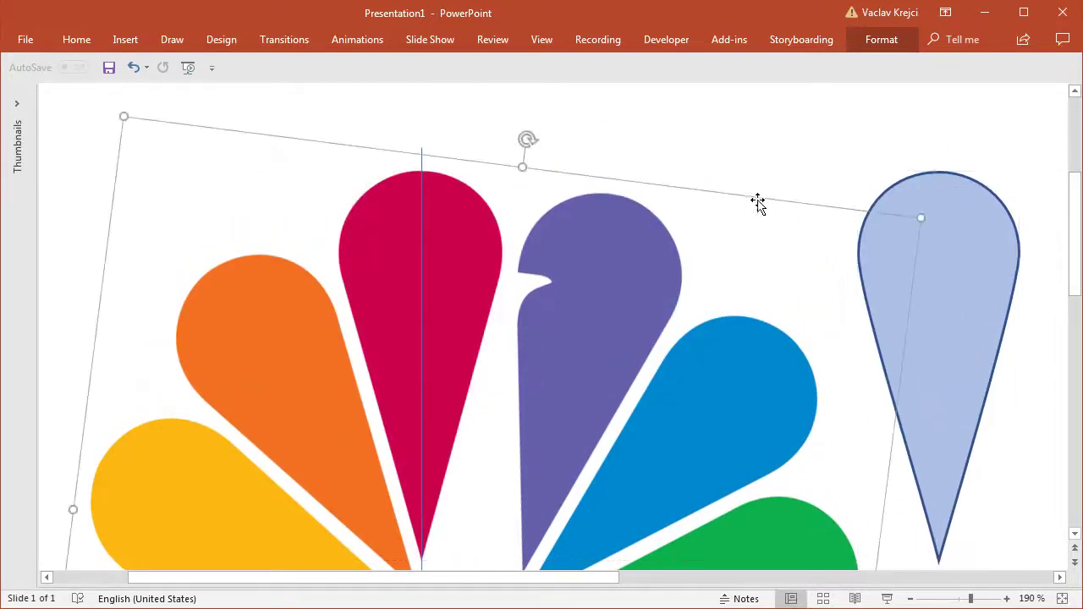
pyautogui.click(956, 599)
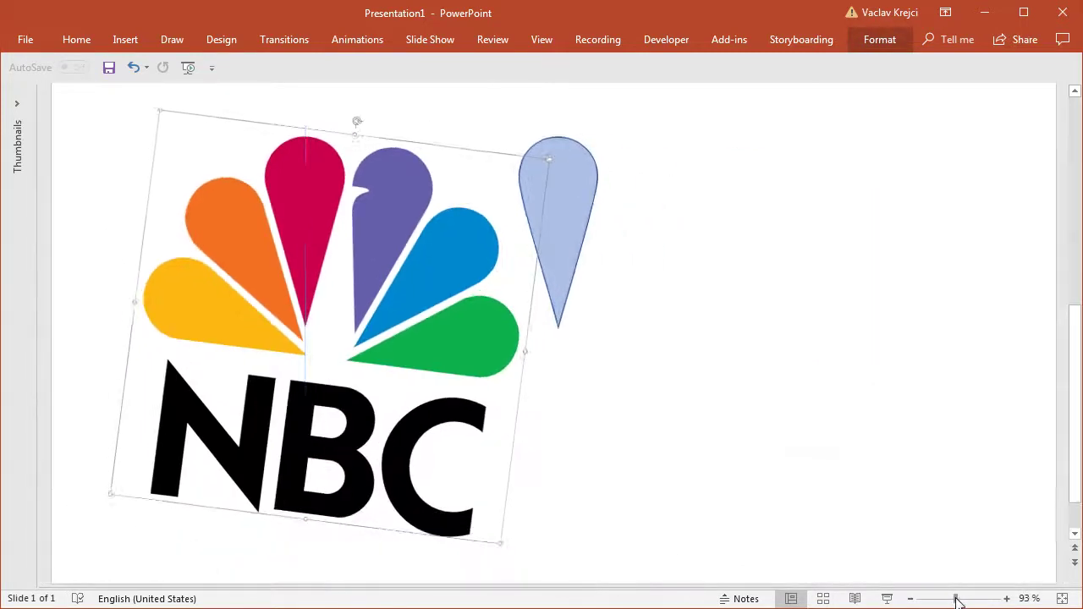
pyautogui.click(305, 195)
# - Set the logo picture's rotation to 0°
pyautogui.click(384, 214)
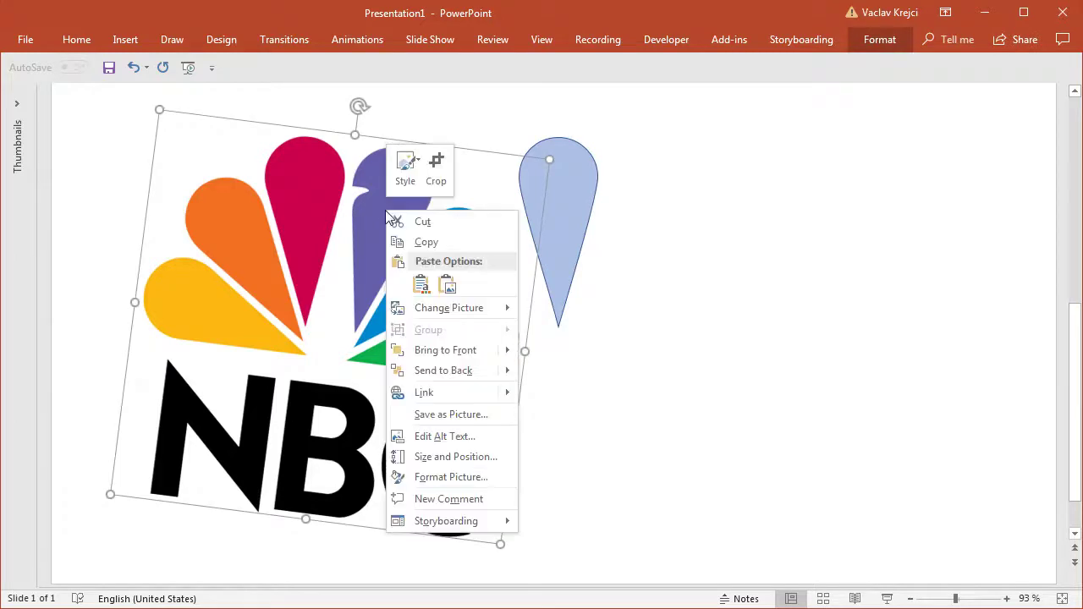
pyautogui.rightClick(385, 214)
pyautogui.click(455, 457)
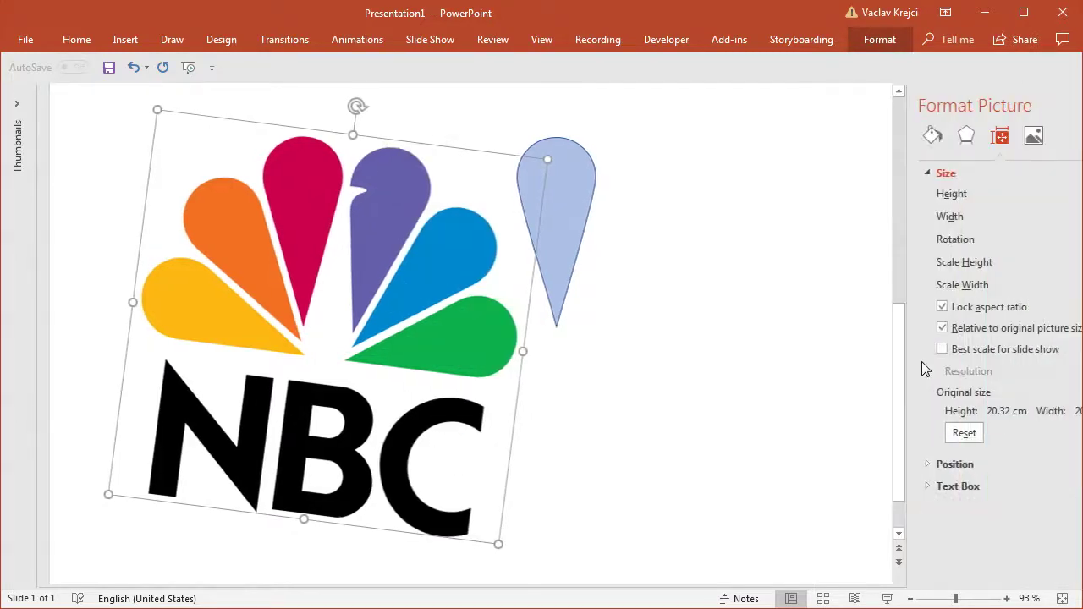
pyautogui.moveTo(1011, 240); pyautogui.dragTo(987, 242)
pyautogui.write('0')
pyautogui.press('Return')
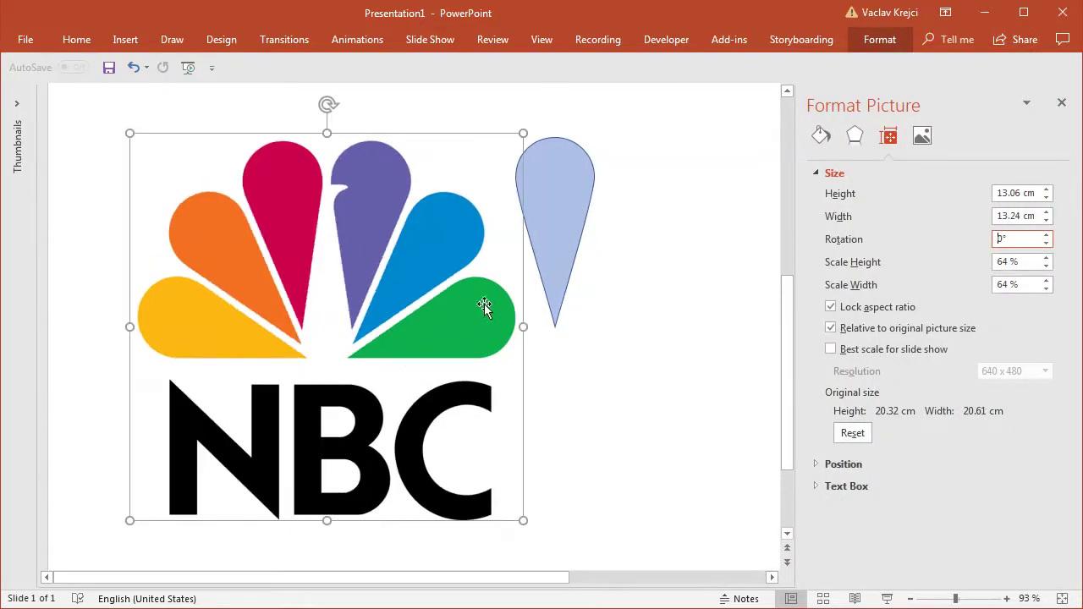
pyautogui.click(1062, 102)
# - Recolor the logo picture with the light gray variation
pyautogui.click(580, 280)
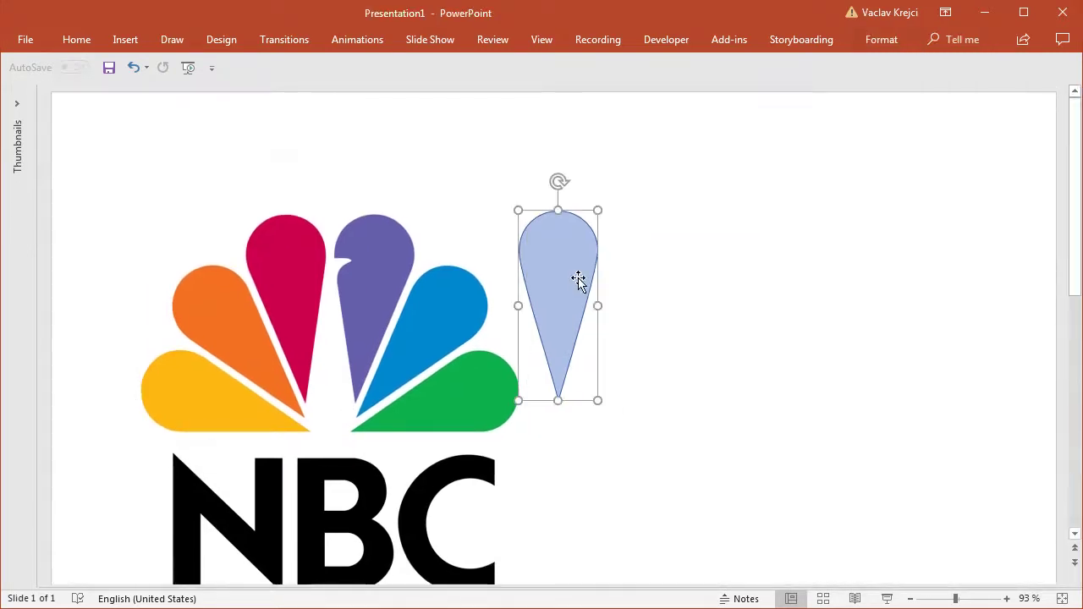
pyautogui.click(430, 285)
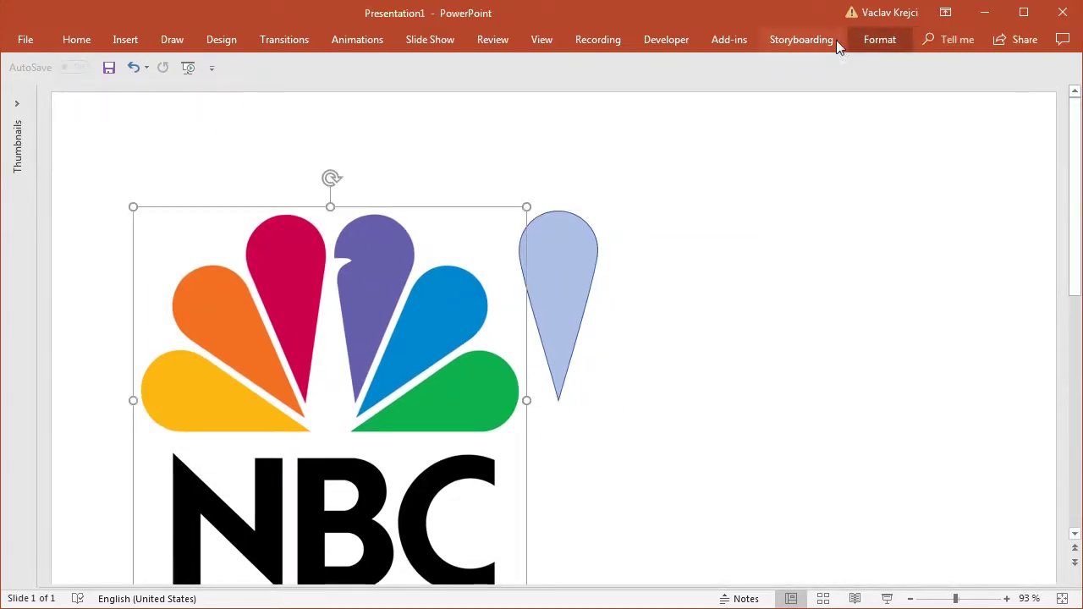
pyautogui.click(873, 38)
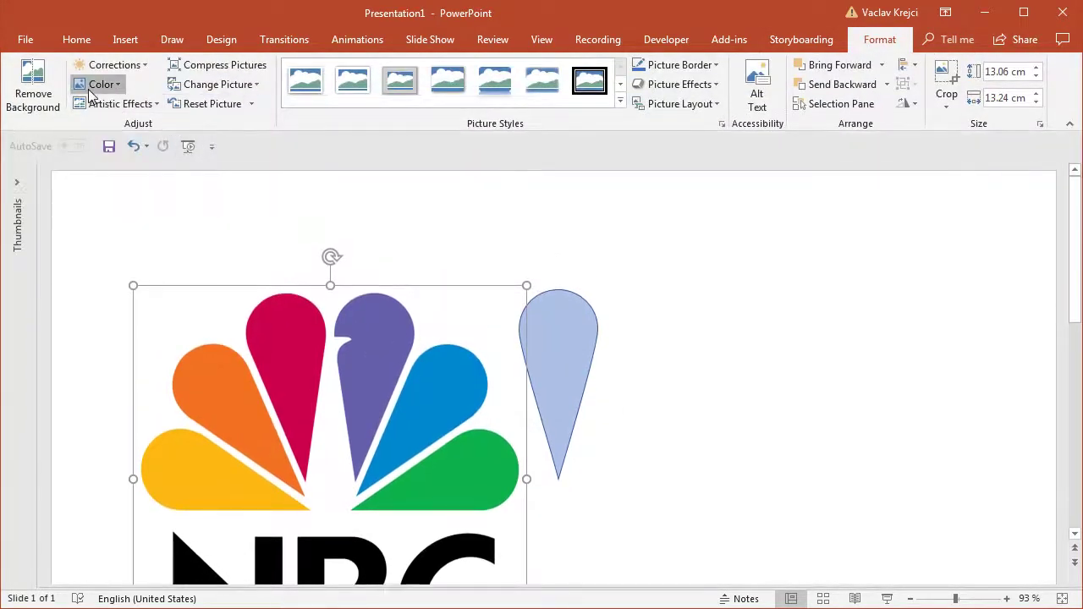
pyautogui.click(101, 84)
pyautogui.click(121, 410)
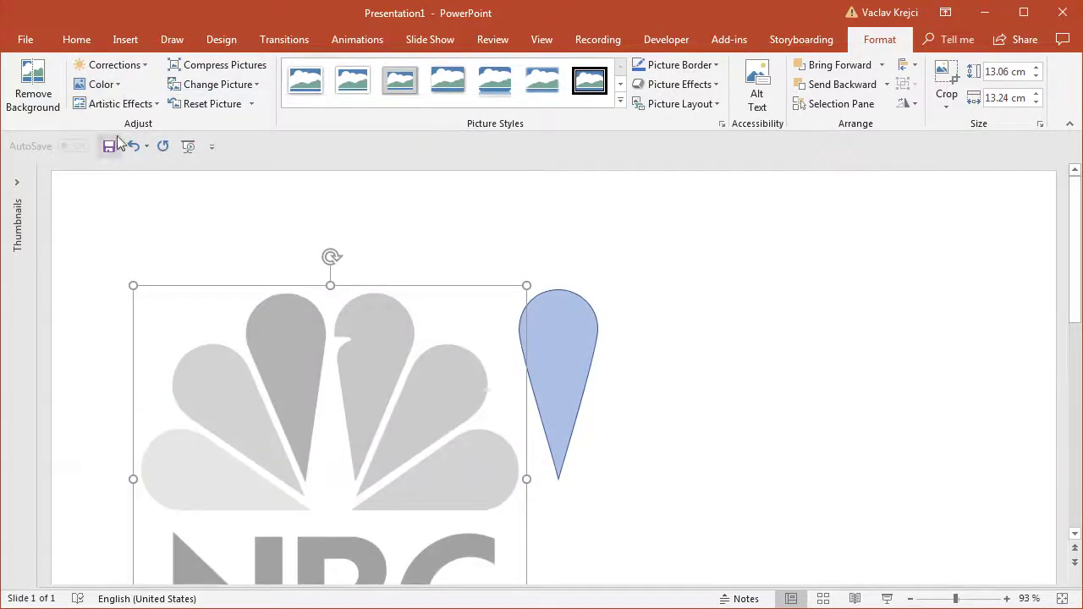
pyautogui.click(101, 83)
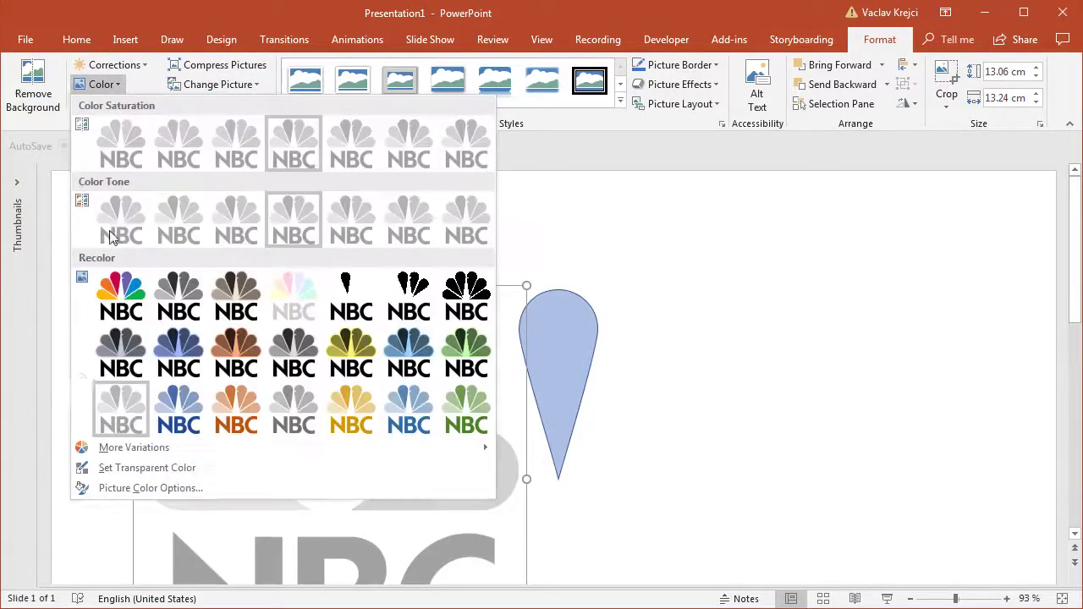
pyautogui.click(121, 411)
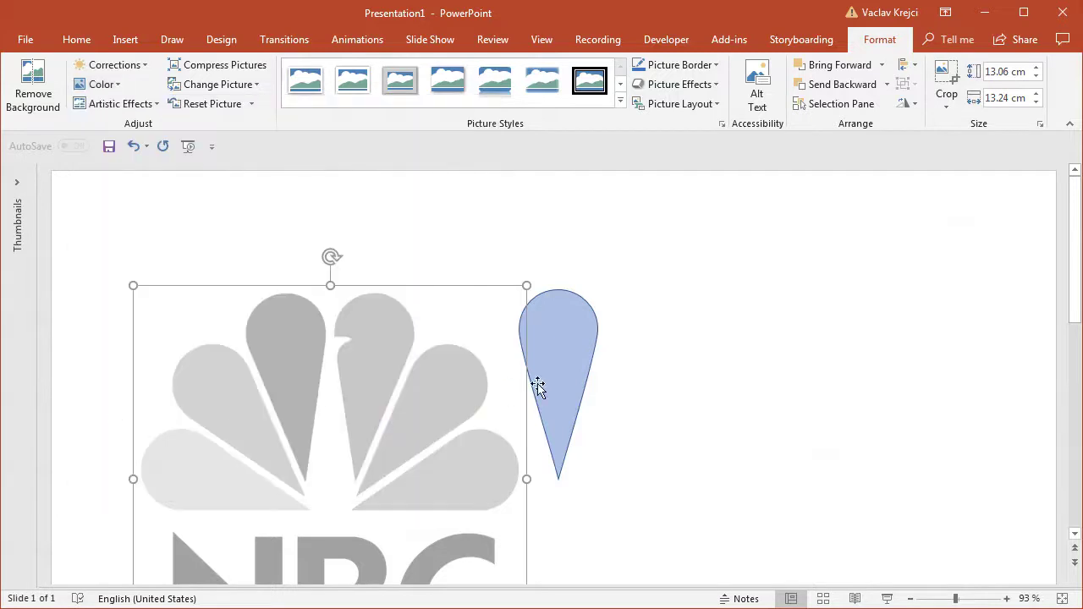
# - Move the petal shape onto the logo's upper-left petal and rotate it slightly counterclockwise to match the outline
pyautogui.click(560, 374)
pyautogui.moveTo(550, 356); pyautogui.dragTo(289, 356)
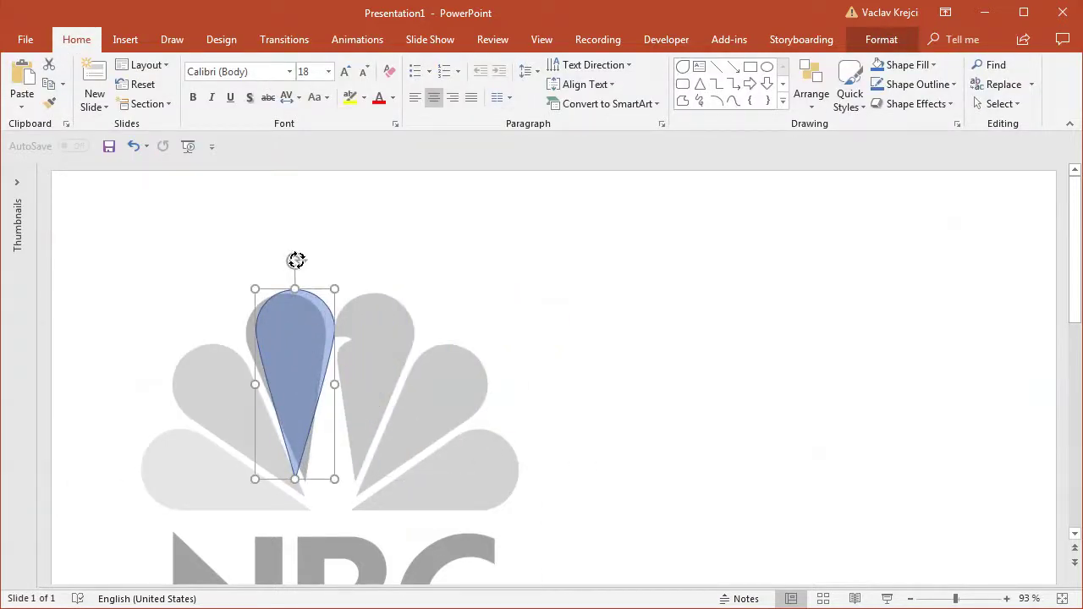
pyautogui.moveTo(295, 261); pyautogui.dragTo(280, 259)
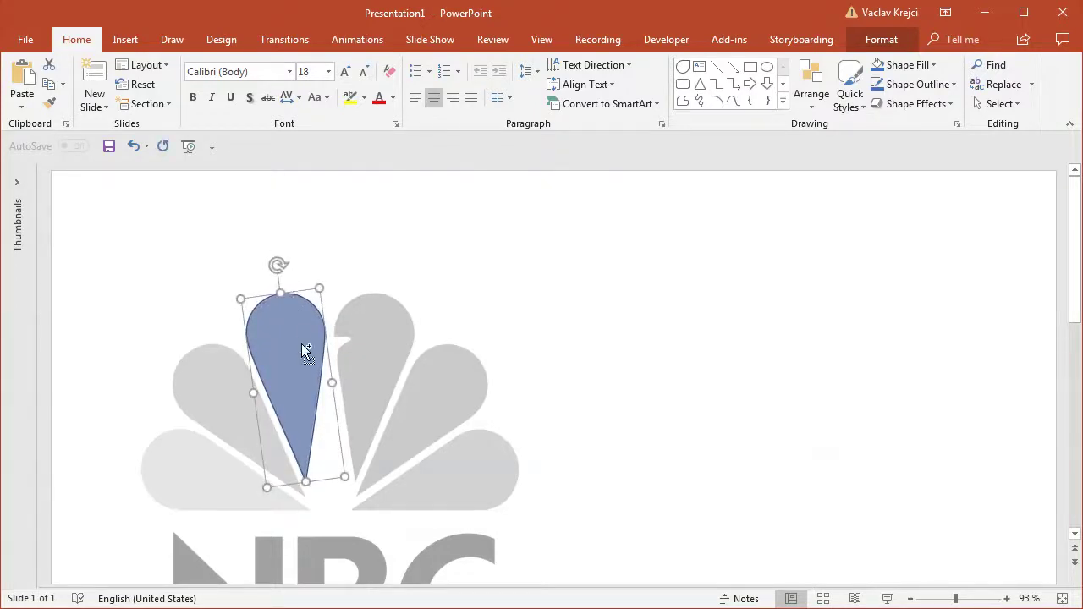
# - Duplicate the petal onto the logo's middle-left petal, then rotate and resize the copy to fit the gray outline
pyautogui.moveTo(302, 350); pyautogui.dragTo(259, 387)
pyautogui.moveTo(231, 304); pyautogui.dragTo(165, 325)
pyautogui.moveTo(240, 410); pyautogui.dragTo(236, 411)
pyautogui.moveTo(278, 526); pyautogui.dragTo(276, 520)
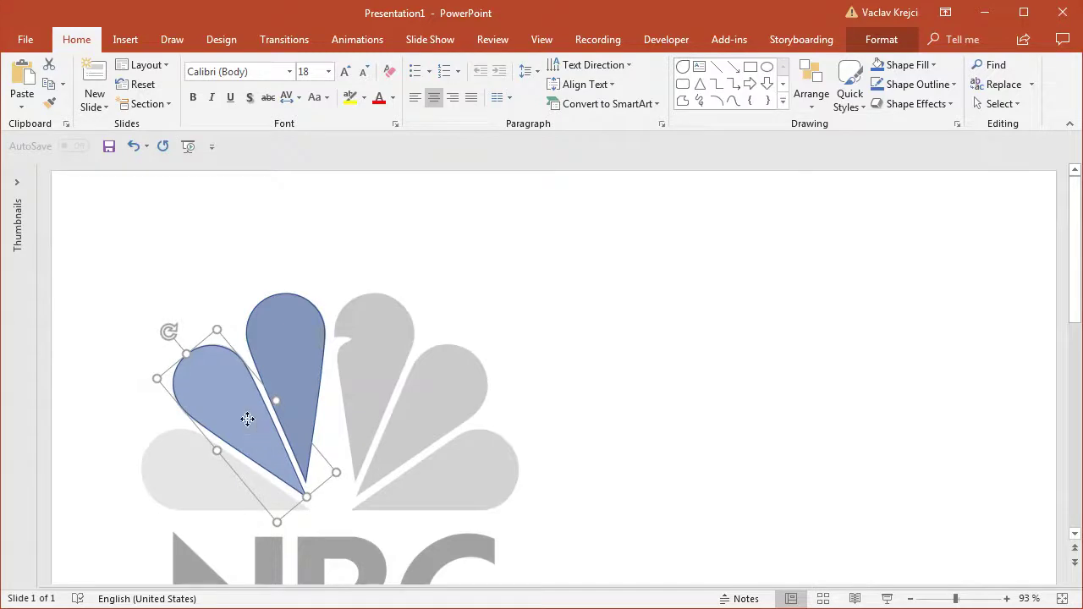
# - Duplicate the middle-left petal onto the logo's lowest left petal and rotate the copy to roughly match it
pyautogui.moveTo(246, 416); pyautogui.dragTo(229, 493)
pyautogui.moveTo(146, 395); pyautogui.dragTo(115, 460)
pyautogui.moveTo(198, 491); pyautogui.dragTo(235, 494)
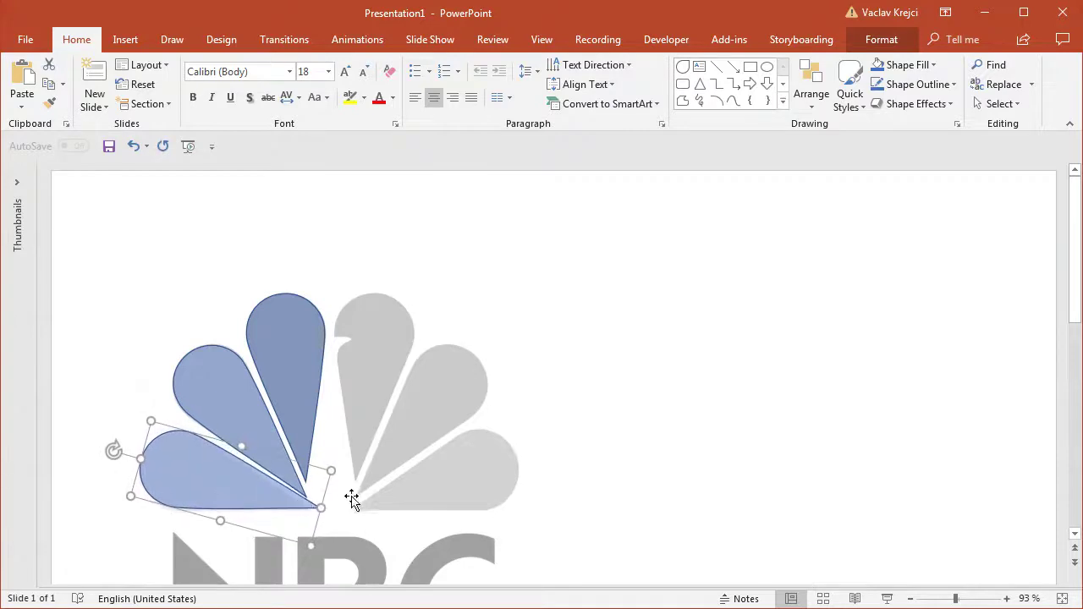
pyautogui.moveTo(309, 543); pyautogui.dragTo(286, 540)
# - Fine-tune the lowest left petal's size, rotation and position until it covers the gray petal beneath it
pyautogui.click(976, 599)
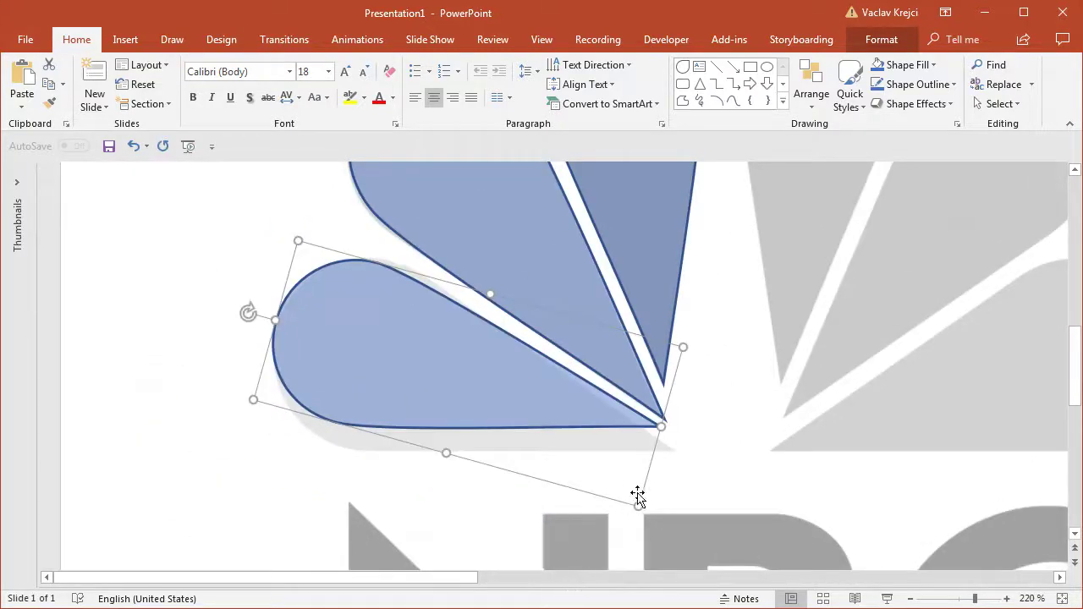
pyautogui.moveTo(634, 506); pyautogui.dragTo(635, 510)
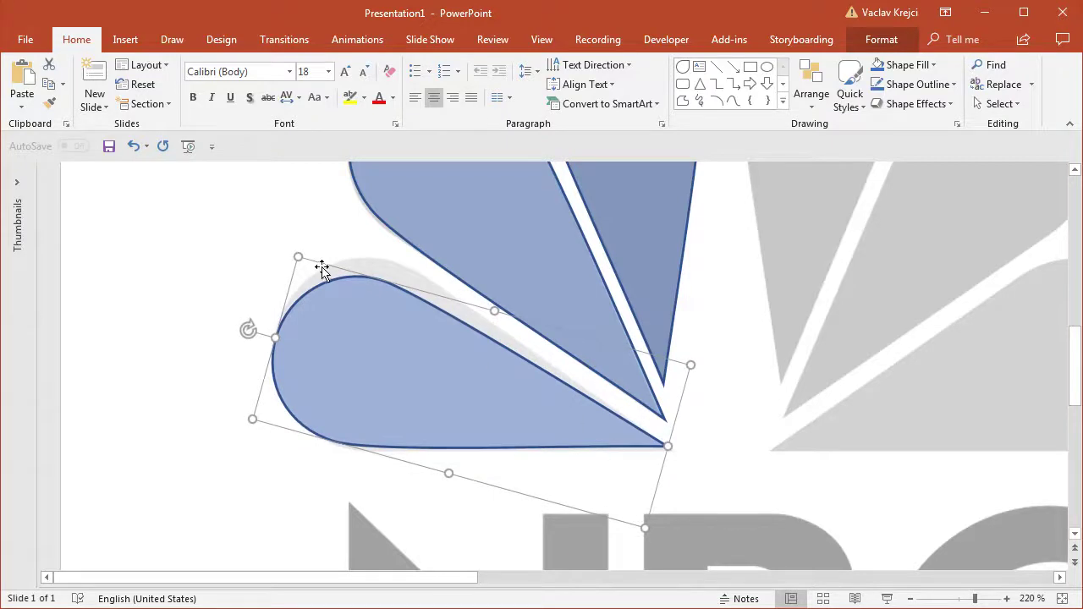
pyautogui.moveTo(496, 309); pyautogui.dragTo(499, 294)
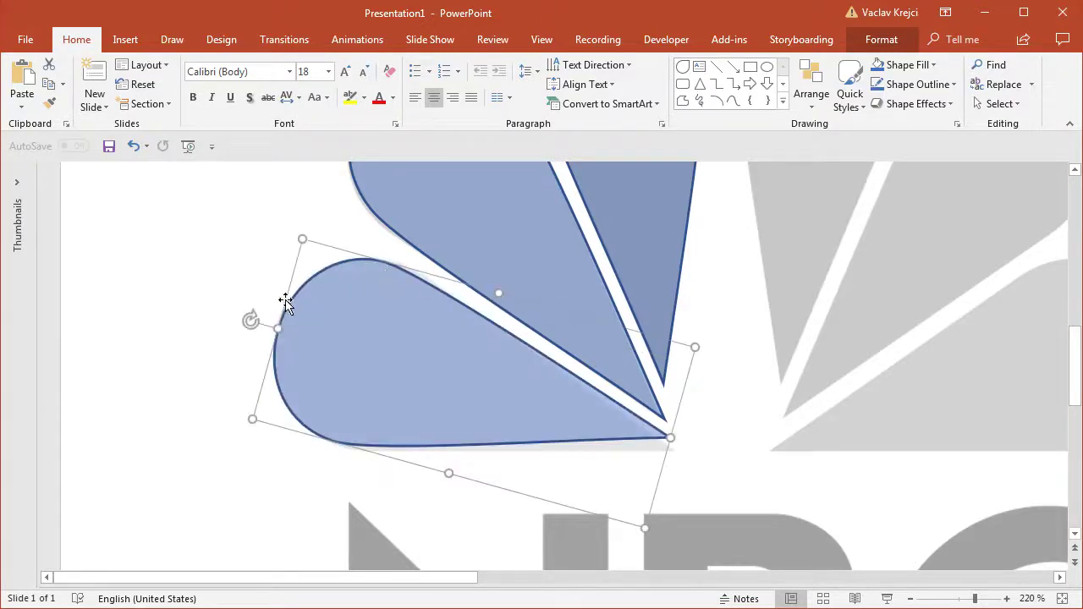
pyautogui.moveTo(246, 319); pyautogui.dragTo(251, 314)
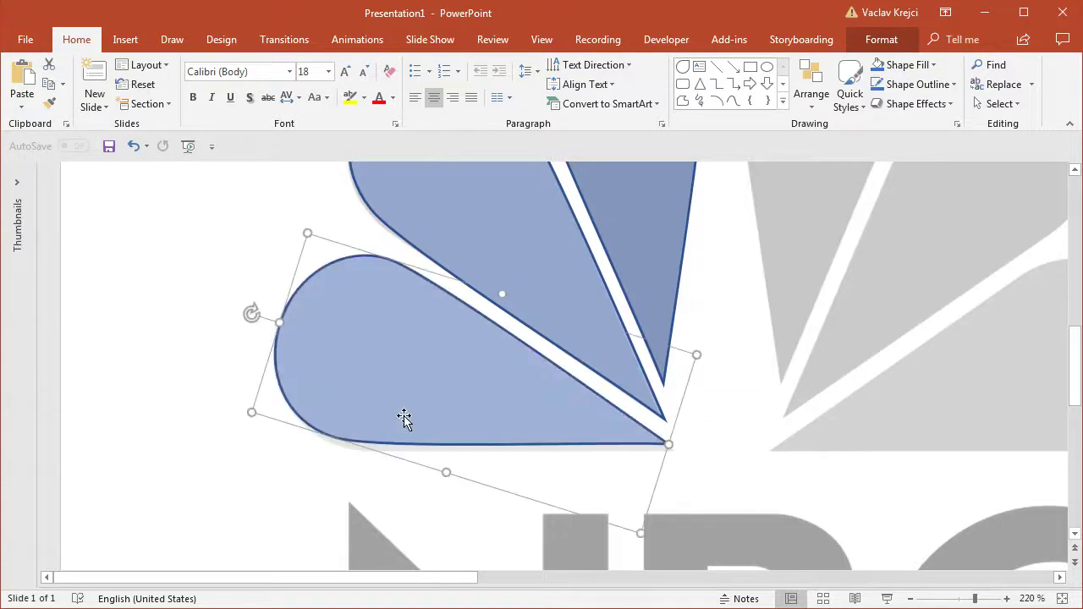
pyautogui.moveTo(577, 420); pyautogui.dragTo(580, 426)
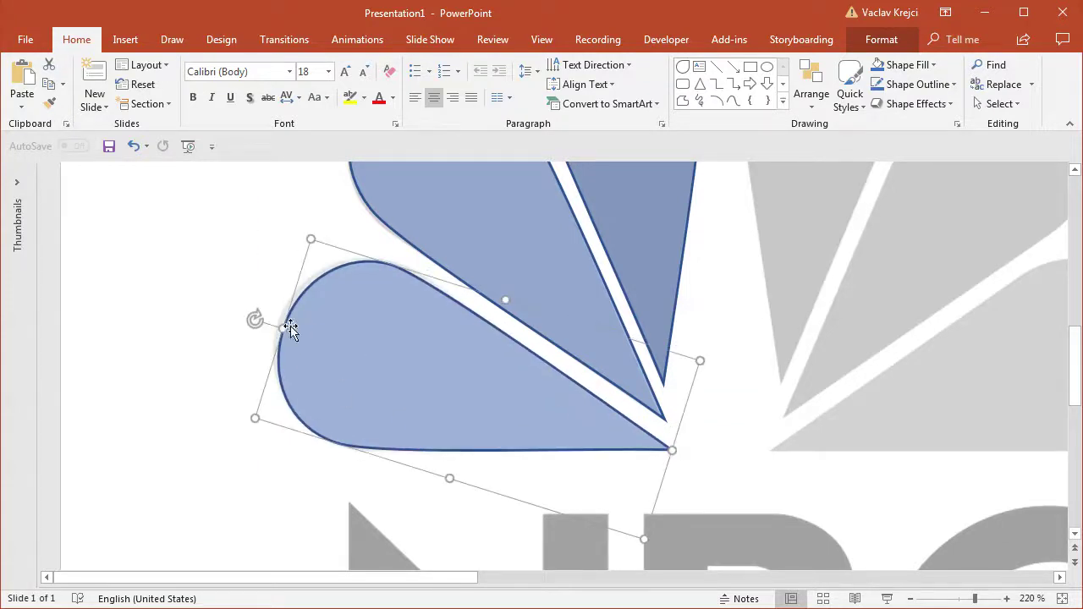
pyautogui.moveTo(308, 240); pyautogui.dragTo(304, 234)
# - Select the three left petals together, then copy and paste them over the right half of the logo
pyautogui.click(962, 601)
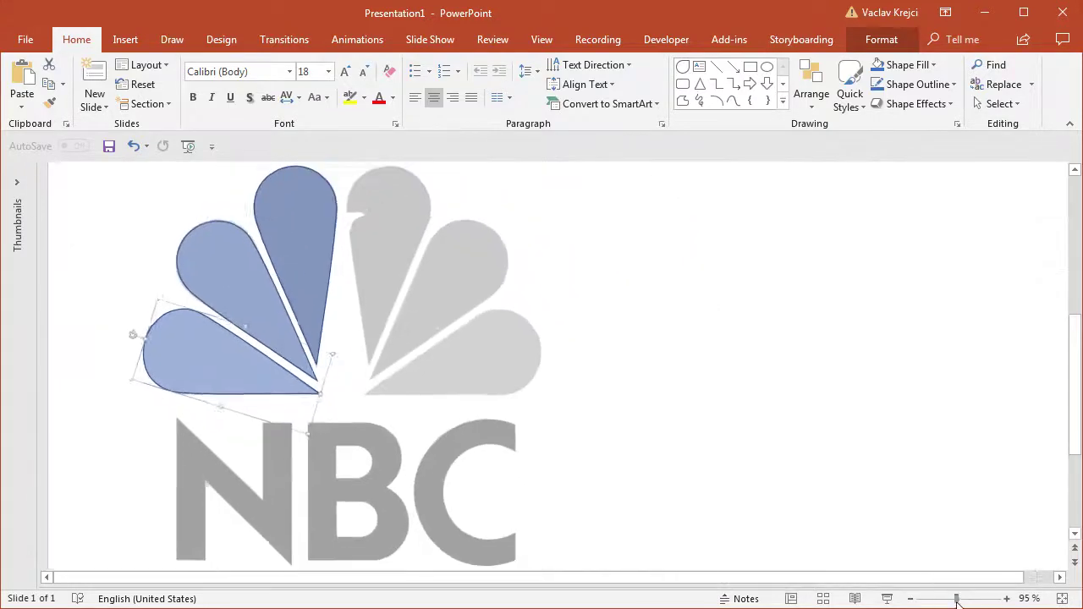
pyautogui.keyDown('shift'); pyautogui.click(252, 263); pyautogui.keyUp('shift')
pyautogui.keyDown('shift'); pyautogui.click(294, 227); pyautogui.keyUp('shift')
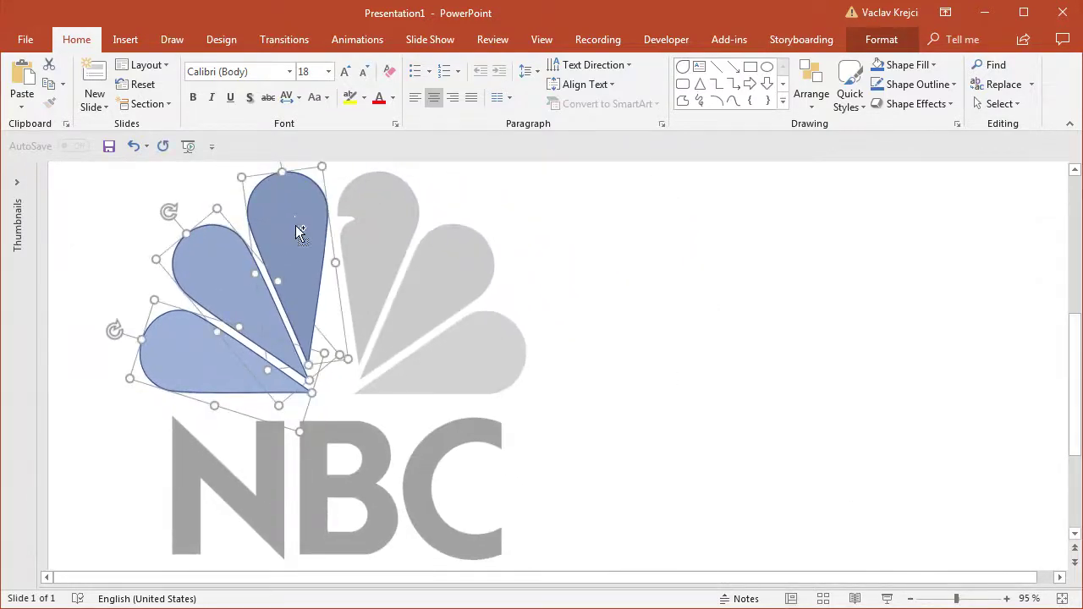
pyautogui.hotkey('ctrl', 'c')
pyautogui.hotkey('ctrl', 'v')
pyautogui.moveTo(338, 271); pyautogui.dragTo(479, 285)
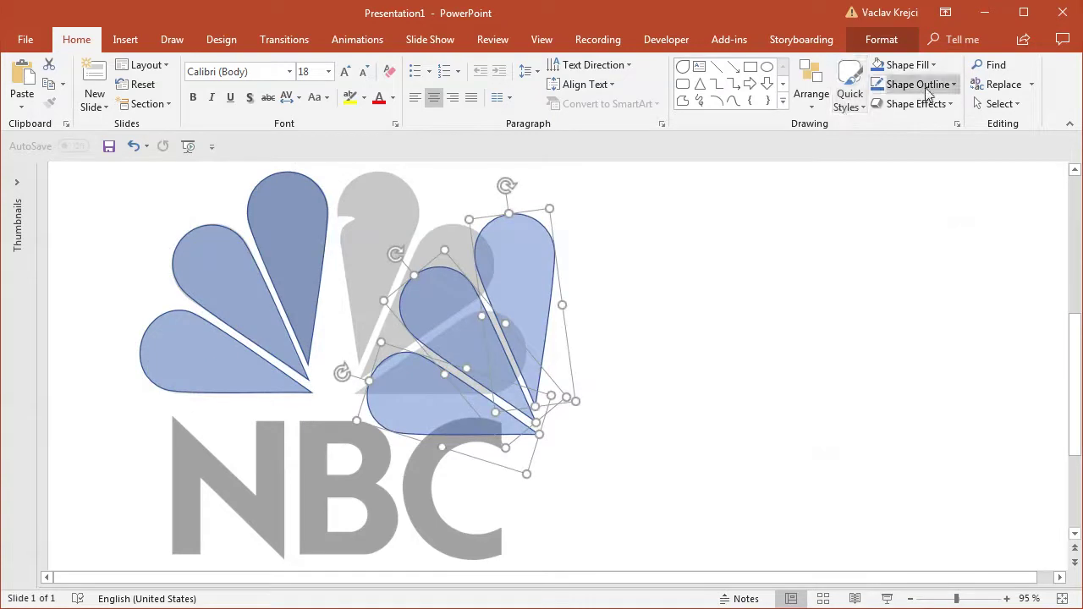
# - Group the three copied petals and flip the group horizontally
pyautogui.click(877, 42)
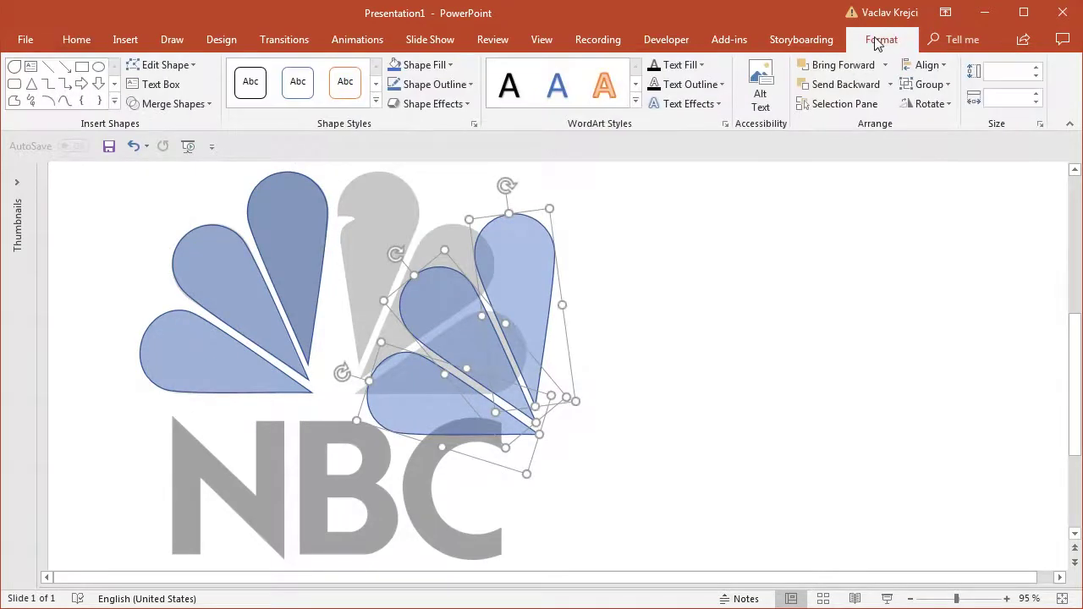
pyautogui.click(920, 105)
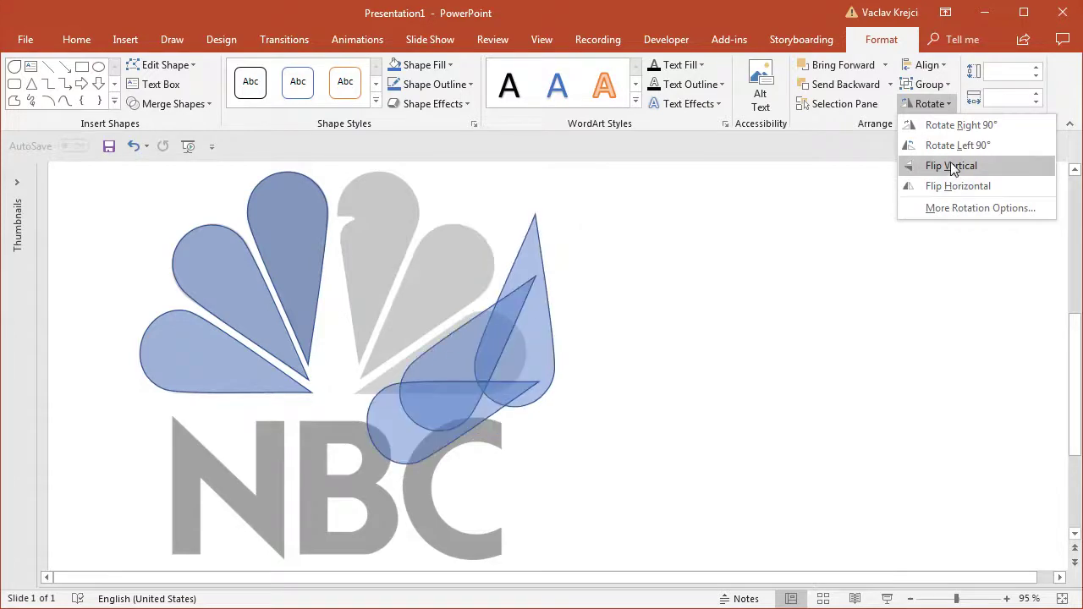
pyautogui.click(937, 91)
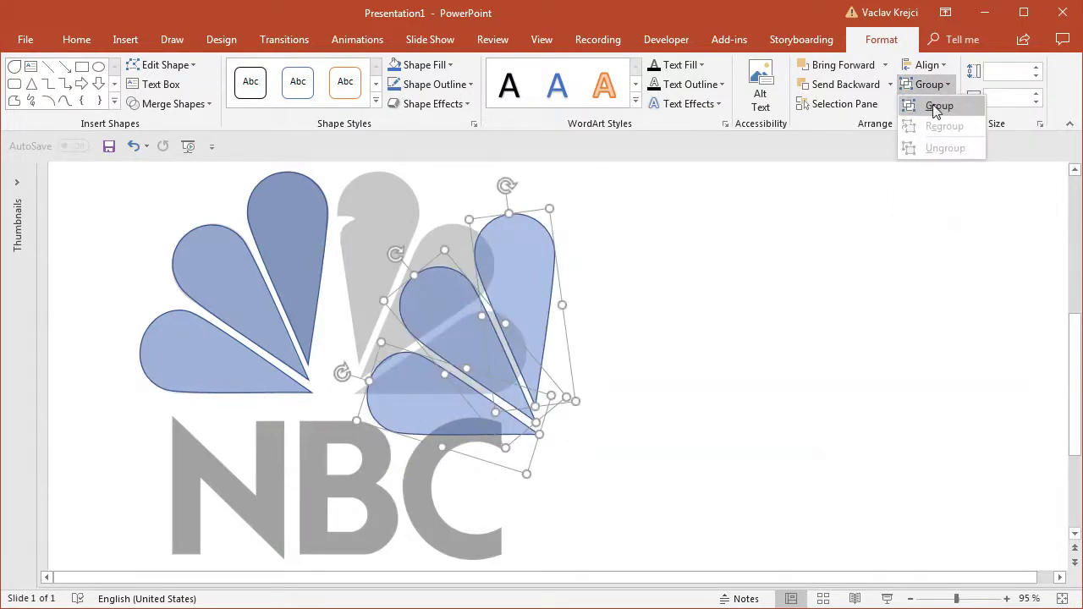
pyautogui.click(937, 104)
pyautogui.click(930, 104)
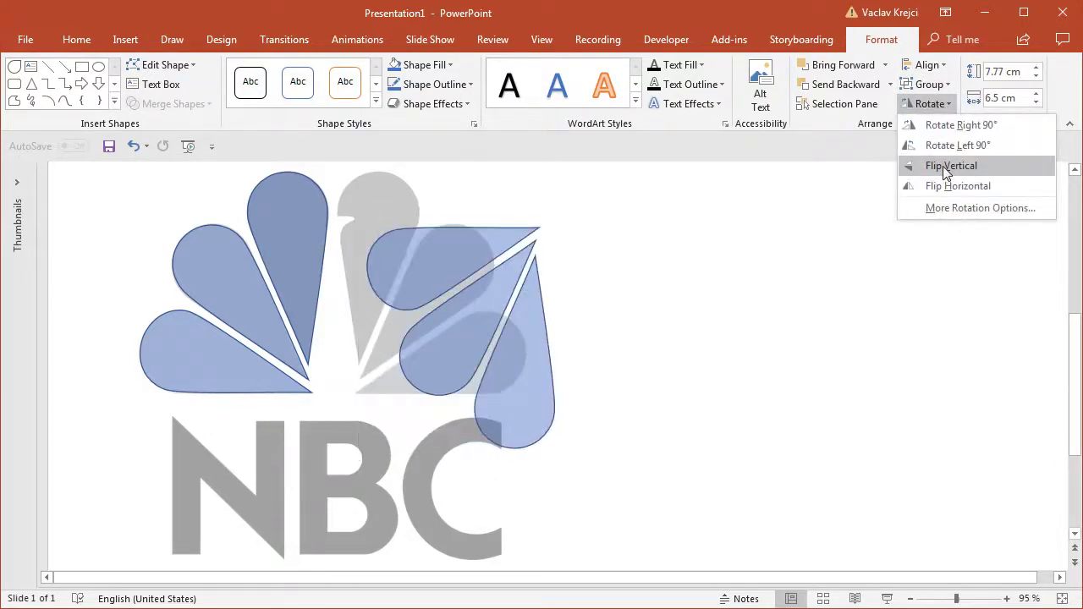
pyautogui.click(947, 181)
# - Ungroup the mirrored petals and align them with the logo's three gray petals on the right half
pyautogui.click(929, 84)
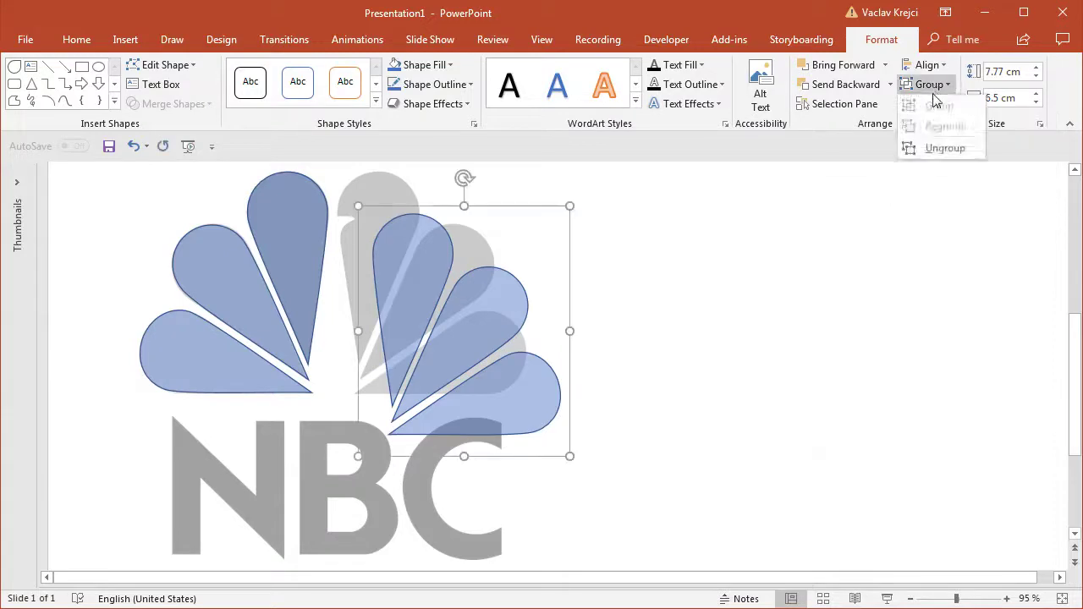
pyautogui.click(943, 150)
pyautogui.moveTo(505, 314); pyautogui.dragTo(475, 274)
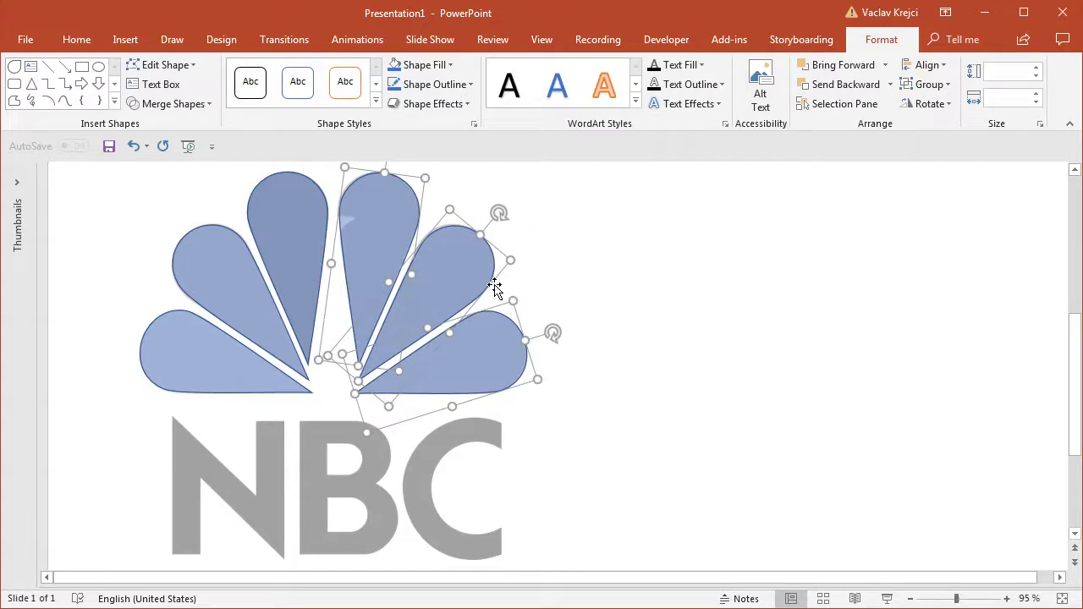
pyautogui.hotkey('ctrl', 'Left')
pyautogui.hotkey('ctrl', 'Up')
pyautogui.click(567, 291)
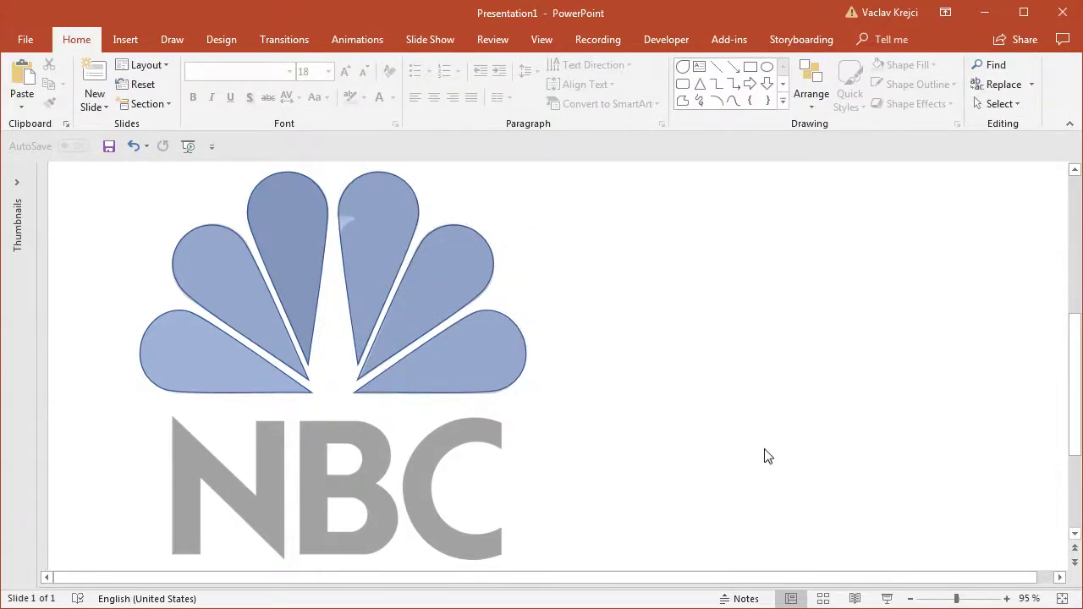
# - Draw a closed freeform over the beak notch in the upper-right petal, about 1.3 cm high and 0.8 cm wide
pyautogui.moveTo(966, 588); pyautogui.dragTo(990, 597)
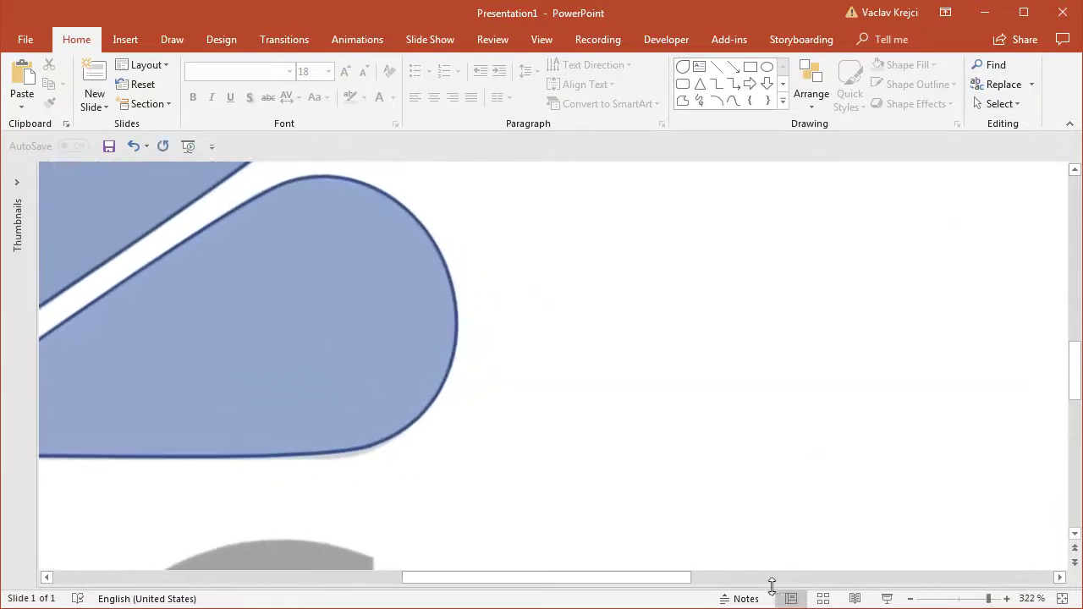
pyautogui.moveTo(579, 583); pyautogui.dragTo(411, 580)
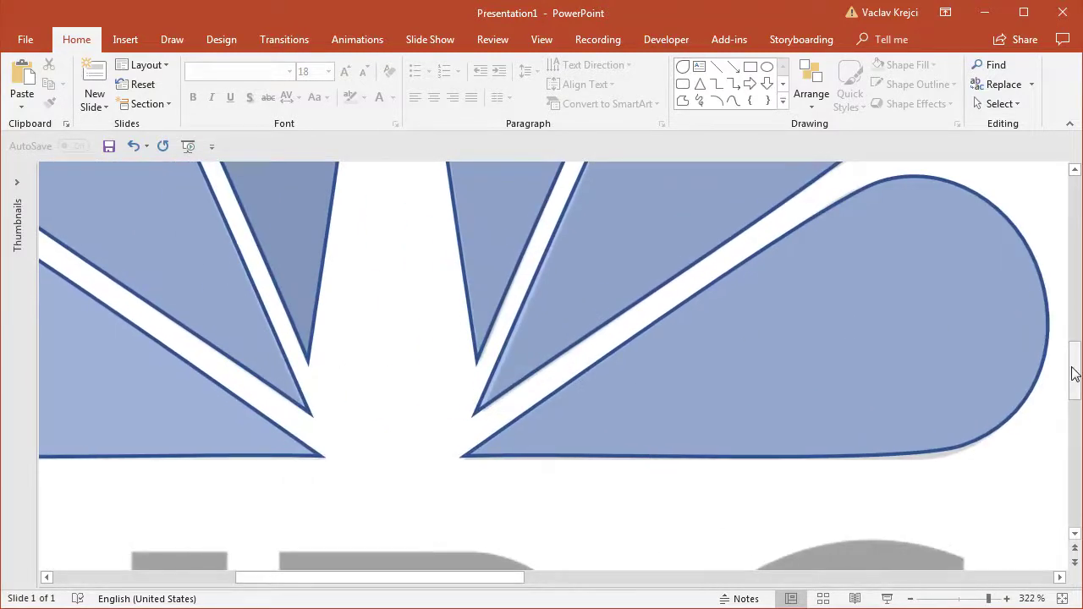
pyautogui.moveTo(1074, 369); pyautogui.dragTo(1076, 303)
pyautogui.scroll(2, 750, 310)
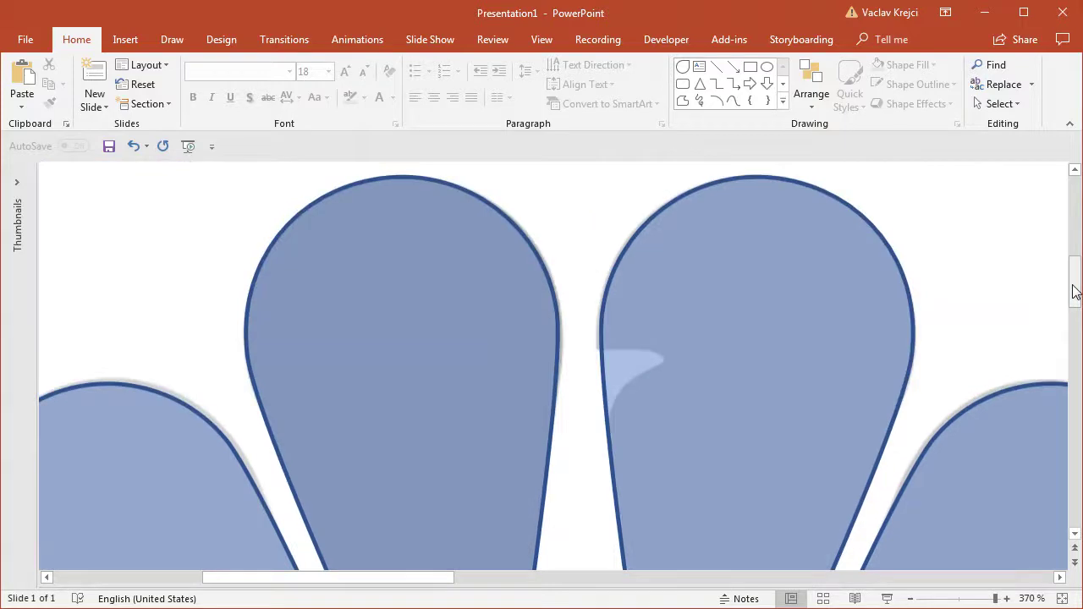
pyautogui.moveTo(435, 585); pyautogui.dragTo(465, 586)
pyautogui.click(124, 39)
pyautogui.click(251, 85)
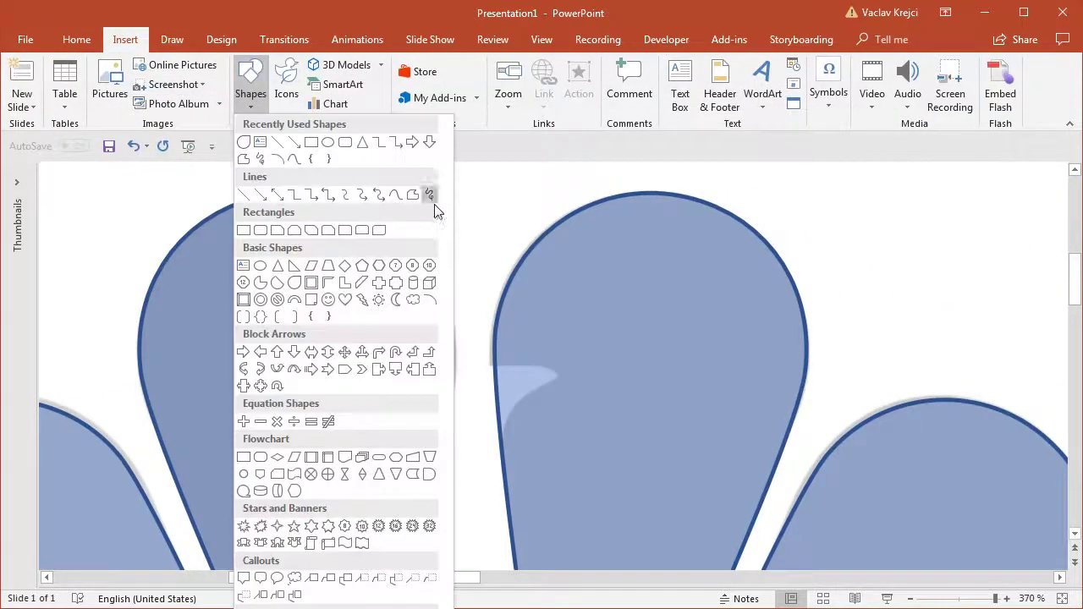
pyautogui.click(413, 195)
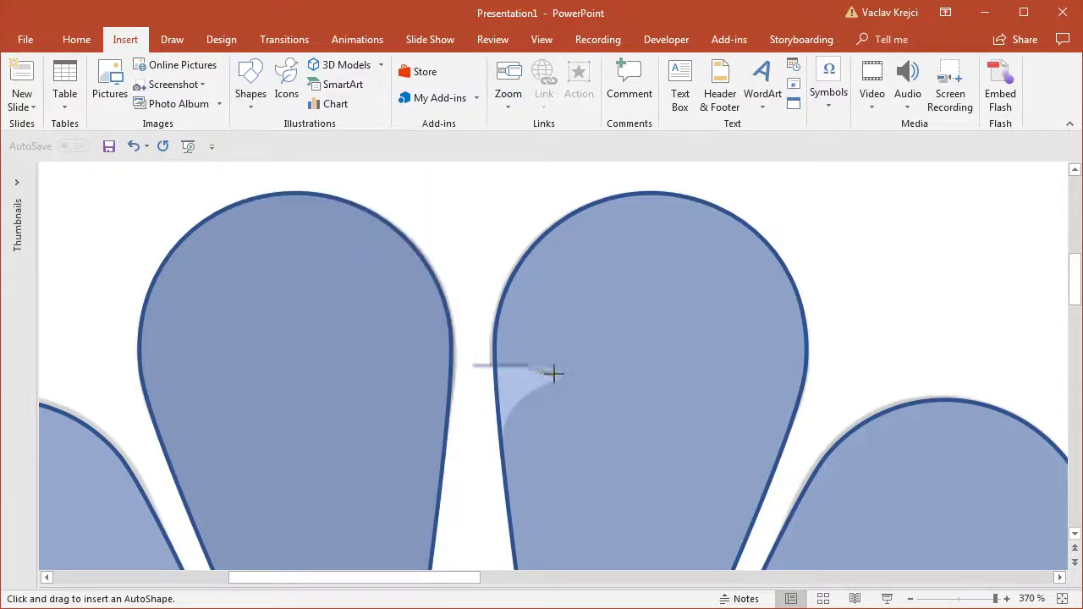
pyautogui.moveTo(557, 378)
pyautogui.mouseDown()
pyautogui.moveTo(520, 396)
pyautogui.moveTo(503, 439)
pyautogui.mouseUp()
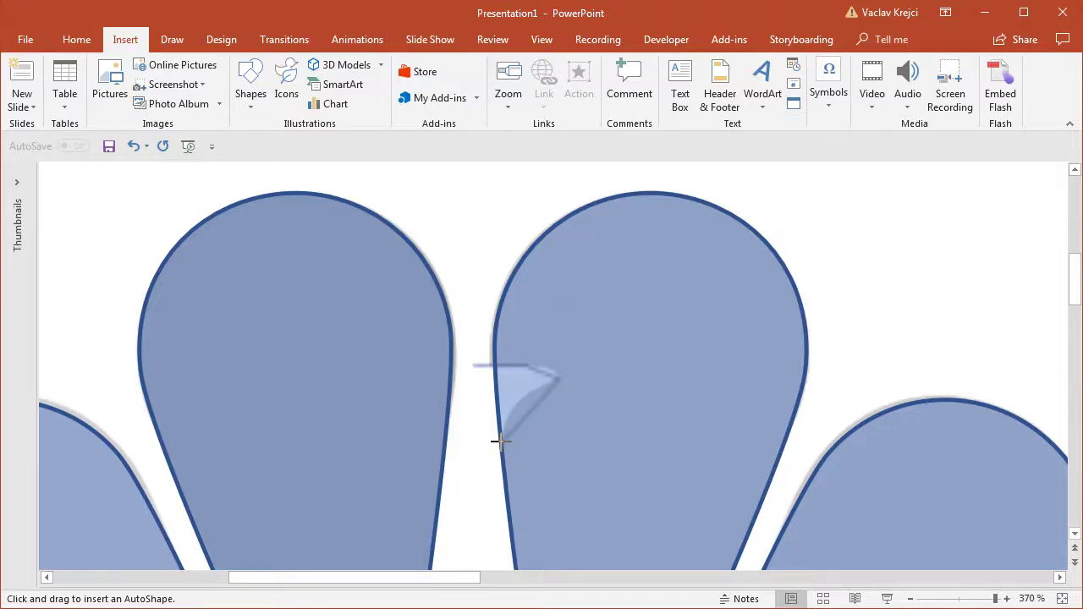
pyautogui.moveTo(499, 442)
pyautogui.mouseDown()
pyautogui.moveTo(483, 517)
pyautogui.moveTo(466, 428)
pyautogui.moveTo(474, 370)
pyautogui.mouseUp()
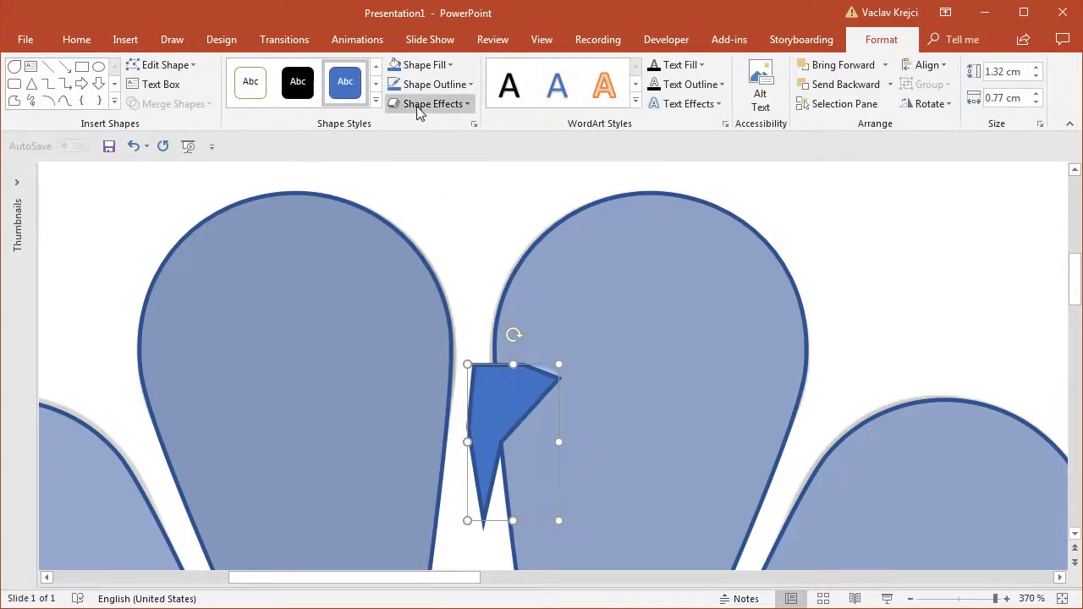
# - Make the beak freeform's blue fill partly transparent so the reference shows through
pyautogui.click(422, 68)
pyautogui.click(458, 269)
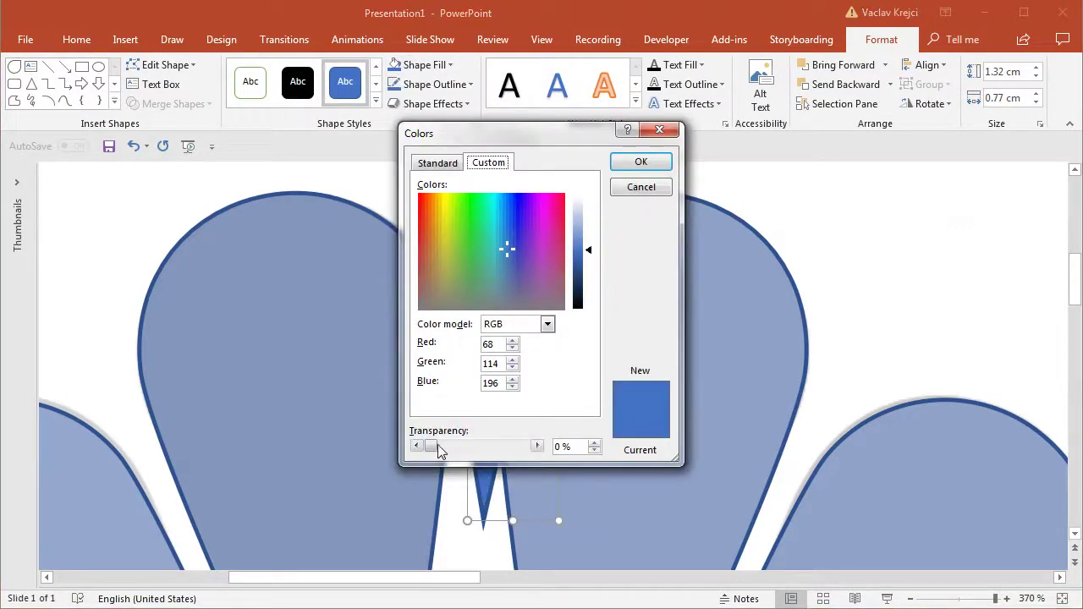
pyautogui.moveTo(439, 449); pyautogui.dragTo(487, 454)
pyautogui.click(653, 163)
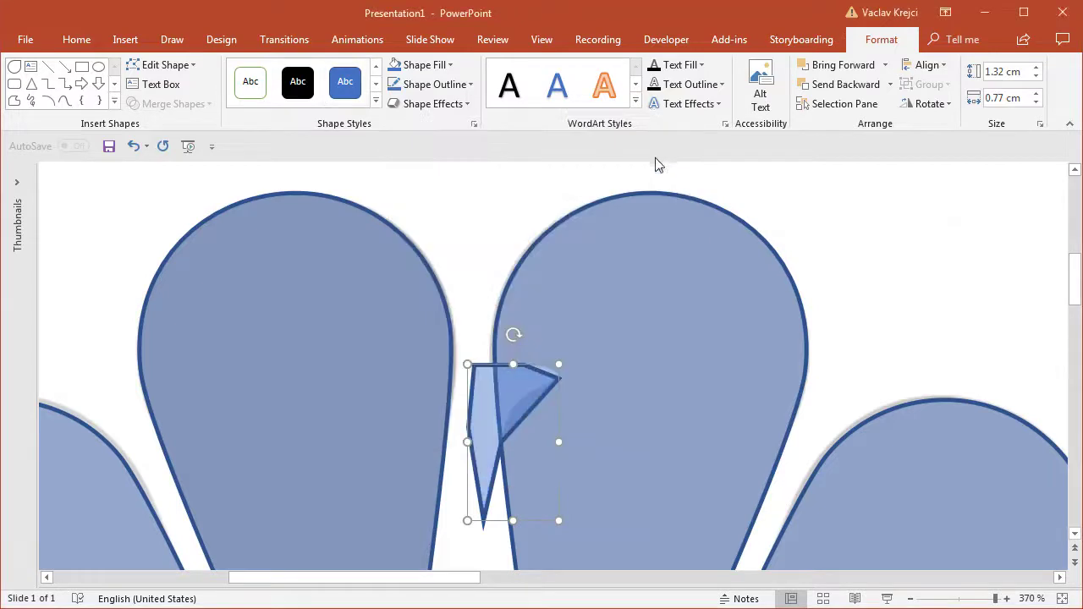
# - Hide the upper-right petal shape using the Selection Pane so the picture's beak notch is exposed
pyautogui.click(621, 310)
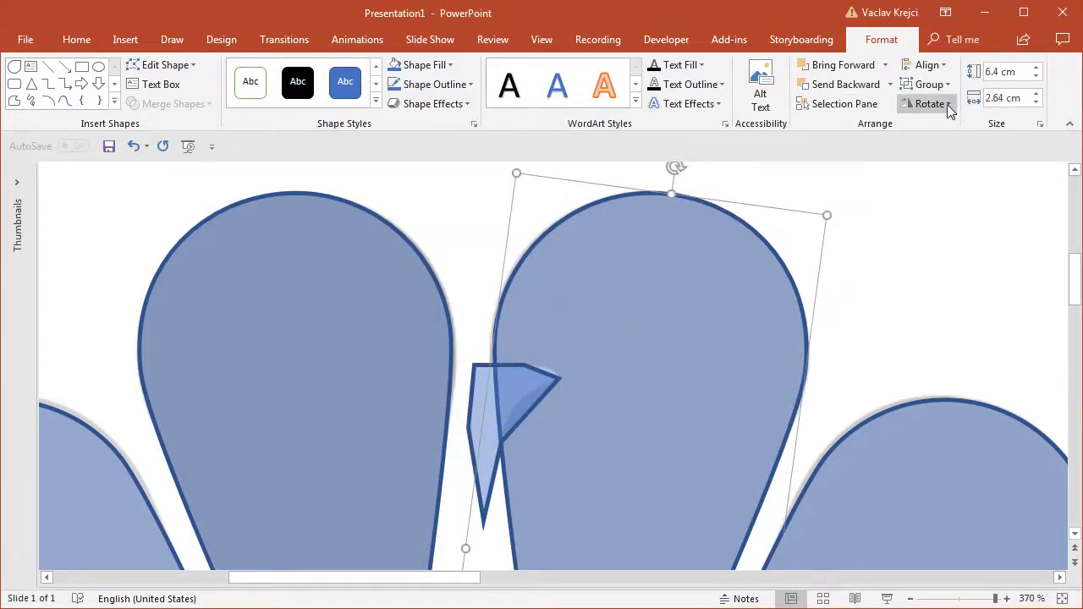
pyautogui.click(76, 39)
pyautogui.click(998, 103)
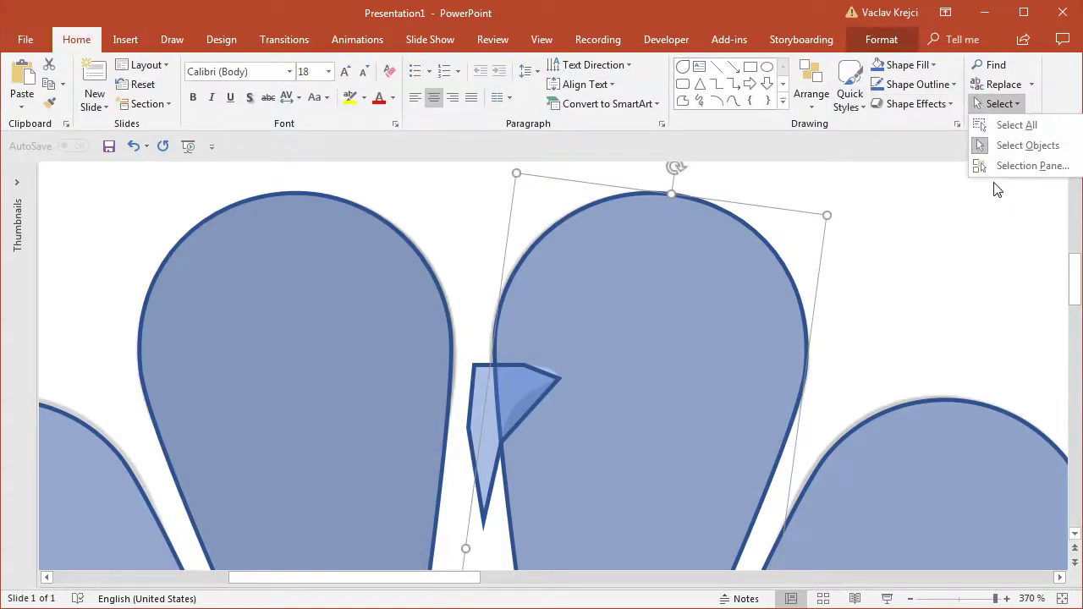
pyautogui.click(1032, 166)
pyautogui.click(1060, 289)
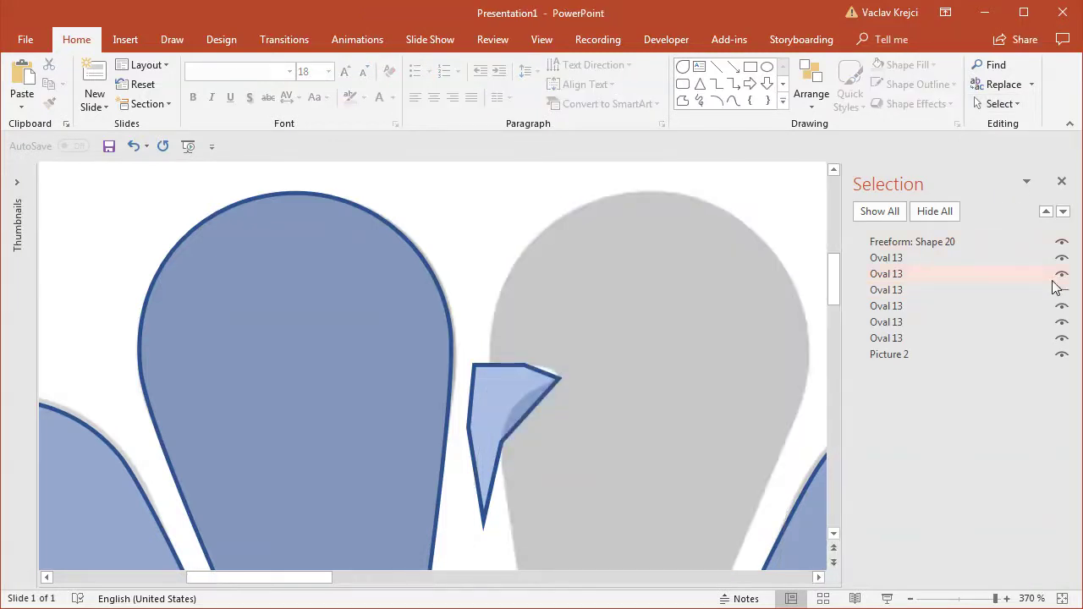
# - Curve the beak freeform's upper and inner edges to follow the picture's notch and show the hidden upper-right petal again
pyautogui.click(505, 387)
pyautogui.rightClick(505, 387)
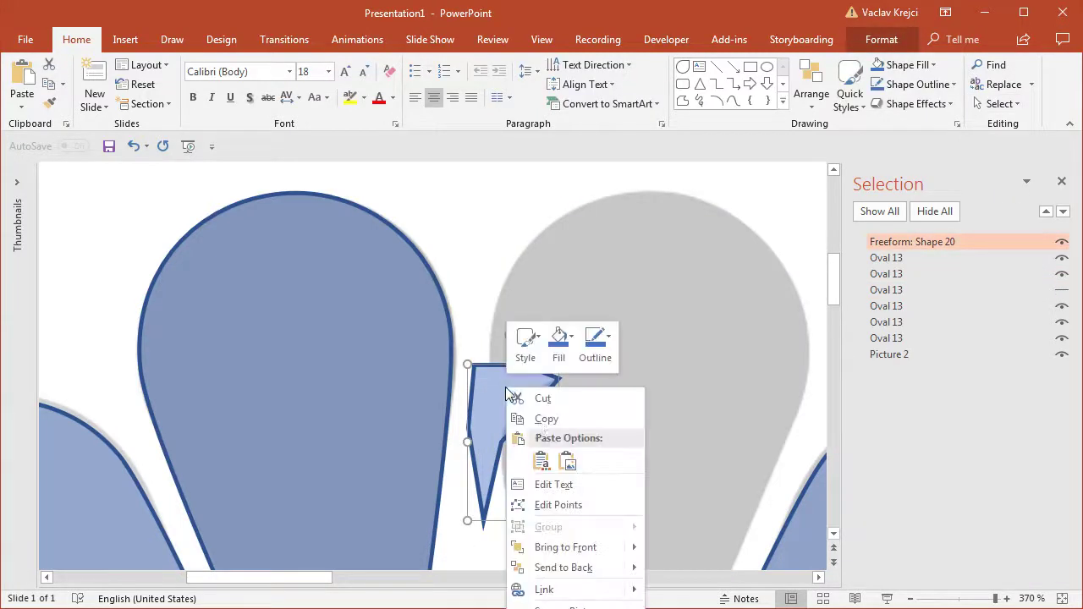
pyautogui.click(575, 505)
pyautogui.click(558, 378)
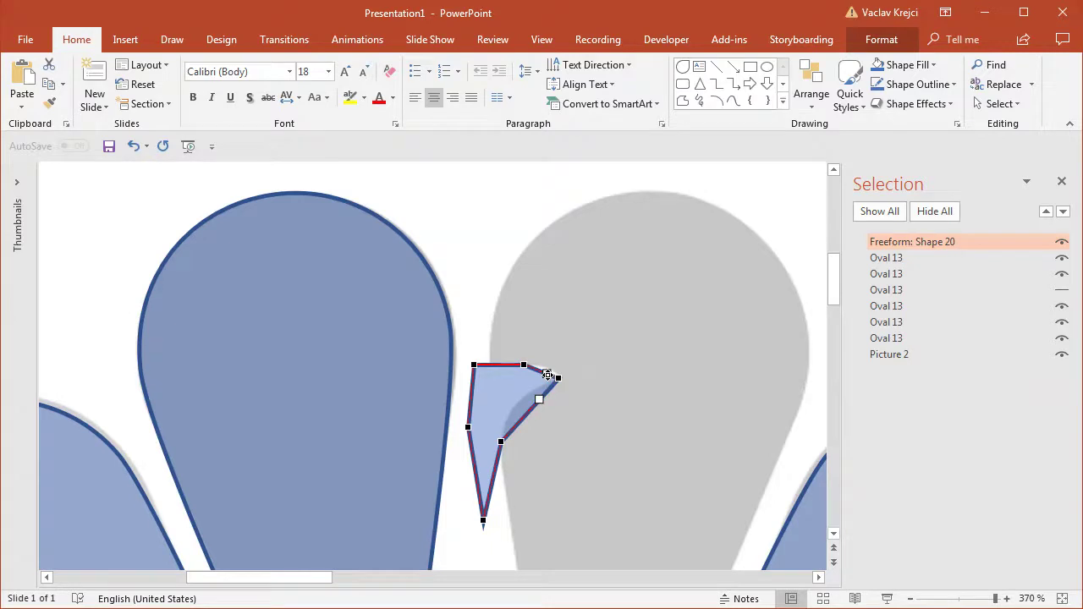
pyautogui.moveTo(546, 365); pyautogui.dragTo(546, 365)
pyautogui.moveTo(546, 411); pyautogui.dragTo(523, 404)
pyautogui.click(501, 441)
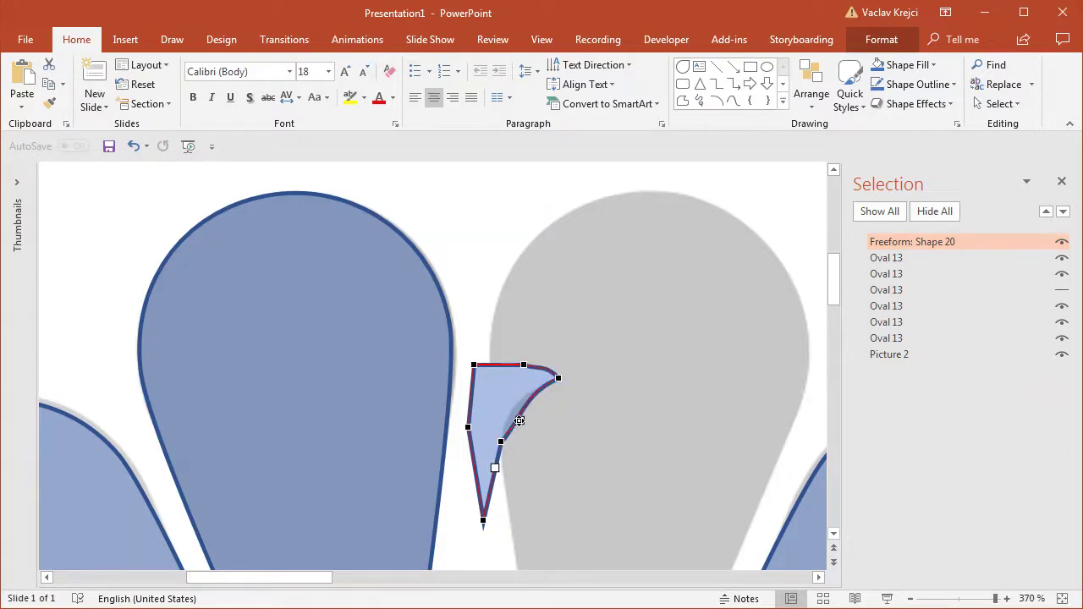
pyautogui.click(524, 365)
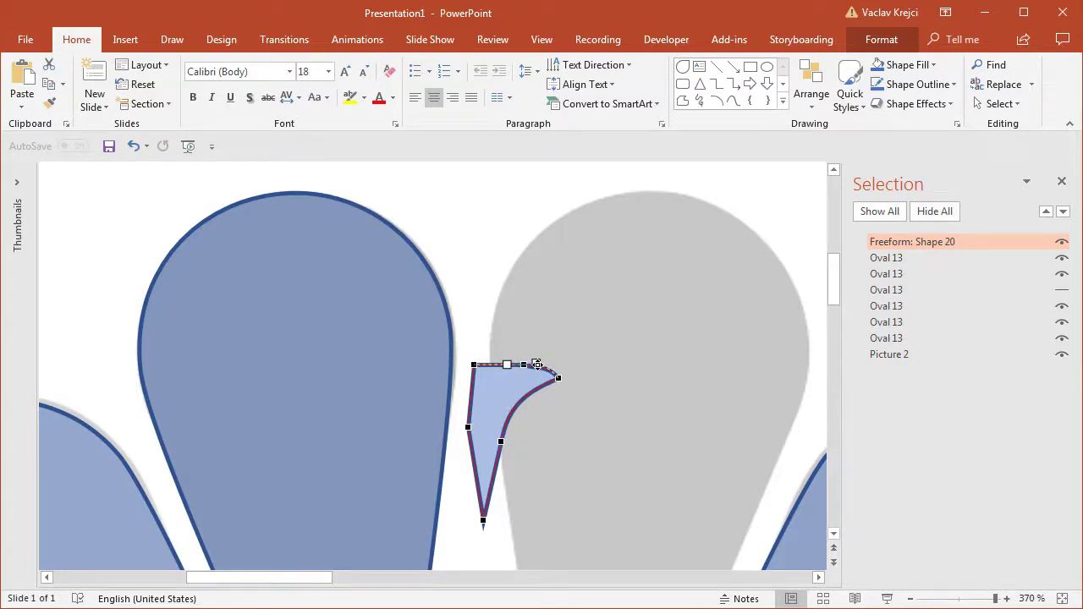
pyautogui.click(469, 279)
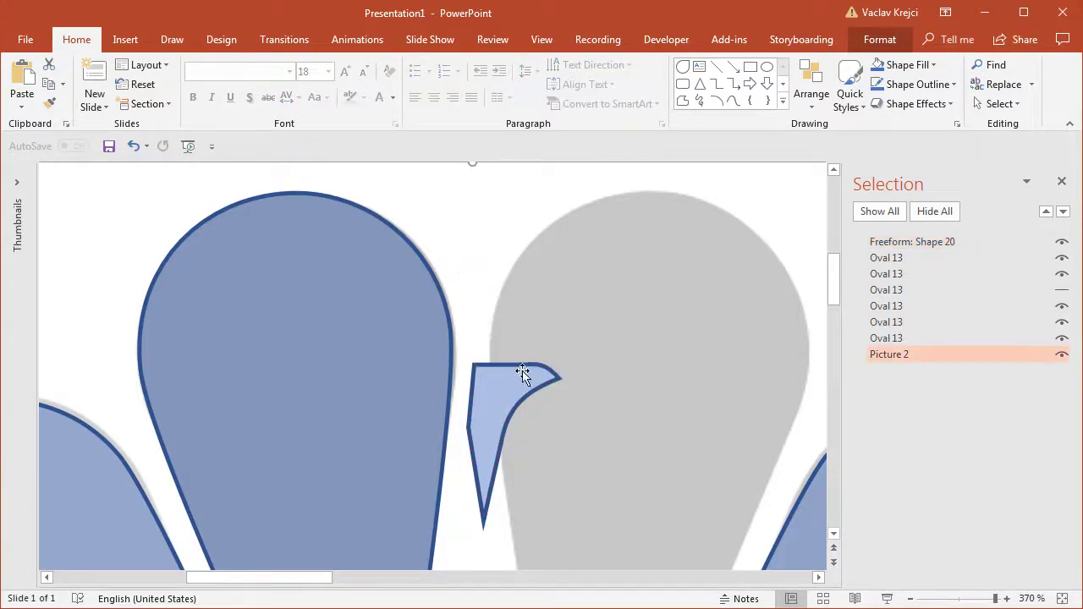
pyautogui.click(523, 373)
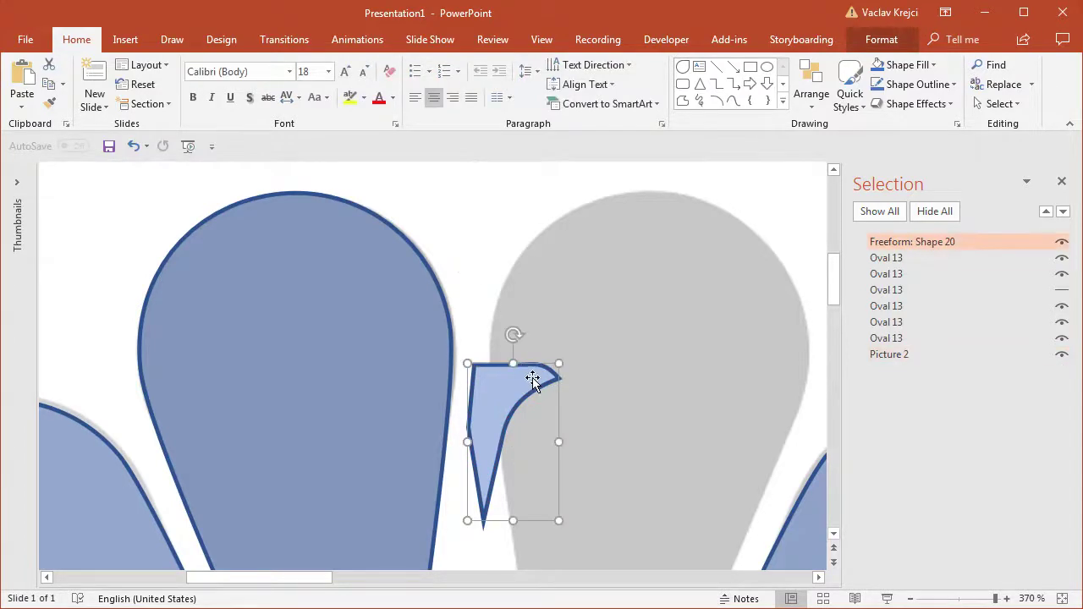
pyautogui.click(976, 294)
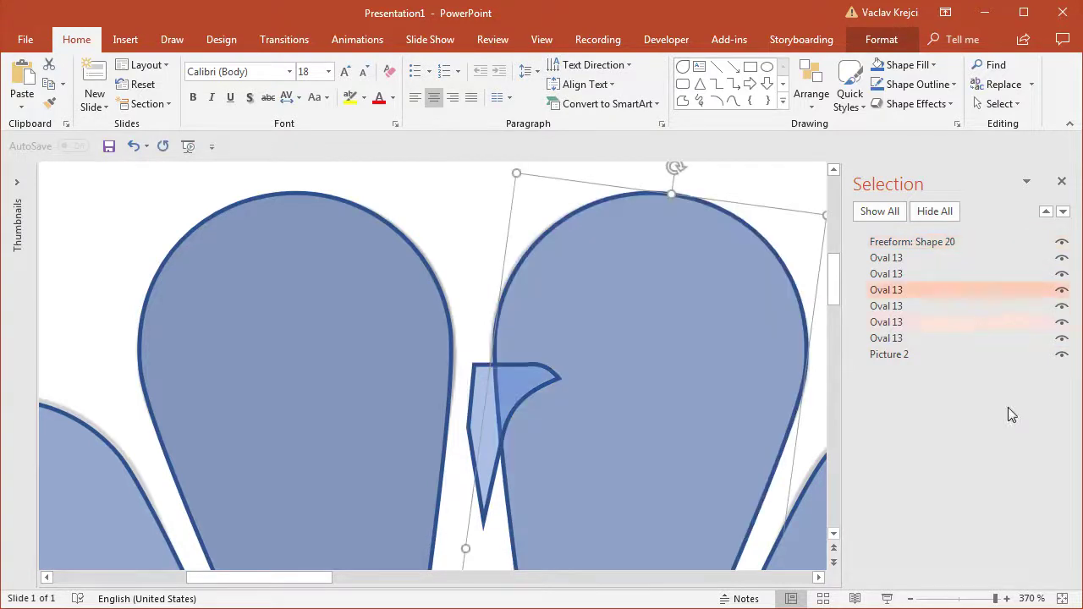
# - Select all six petals and the beak freeform together and move them off the reference picture to the empty area beside it
pyautogui.click(959, 598)
pyautogui.click(516, 455)
pyautogui.keyDown('shift'); pyautogui.click(486, 369); pyautogui.keyUp('shift')
pyautogui.keyDown('shift'); pyautogui.click(363, 316); pyautogui.keyUp('shift')
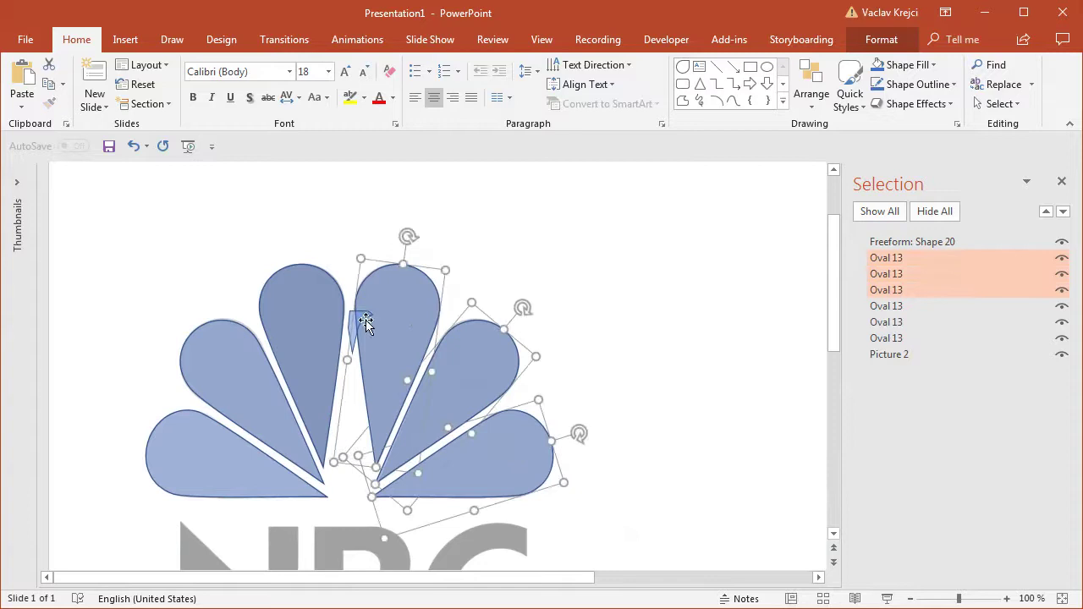
pyautogui.keyDown('shift'); pyautogui.click(360, 316); pyautogui.keyUp('shift')
pyautogui.keyDown('shift'); pyautogui.click(356, 314); pyautogui.keyUp('shift')
pyautogui.keyDown('shift'); pyautogui.click(397, 291); pyautogui.keyUp('shift')
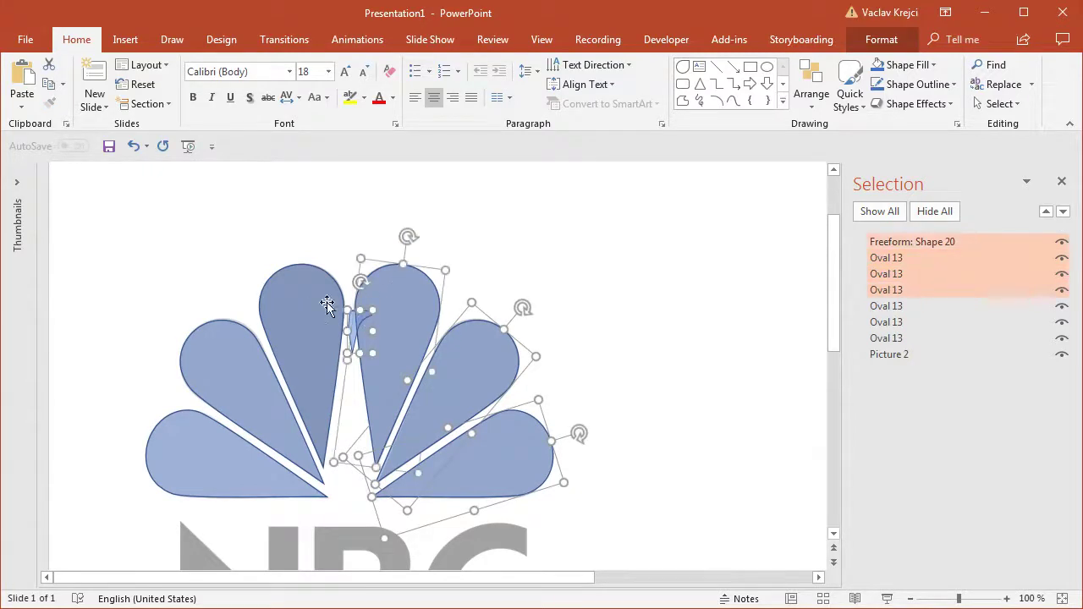
pyautogui.keyDown('shift'); pyautogui.click(326, 305); pyautogui.keyUp('shift')
pyautogui.keyDown('shift'); pyautogui.click(250, 379); pyautogui.keyUp('shift')
pyautogui.keyDown('shift'); pyautogui.click(238, 415); pyautogui.keyUp('shift')
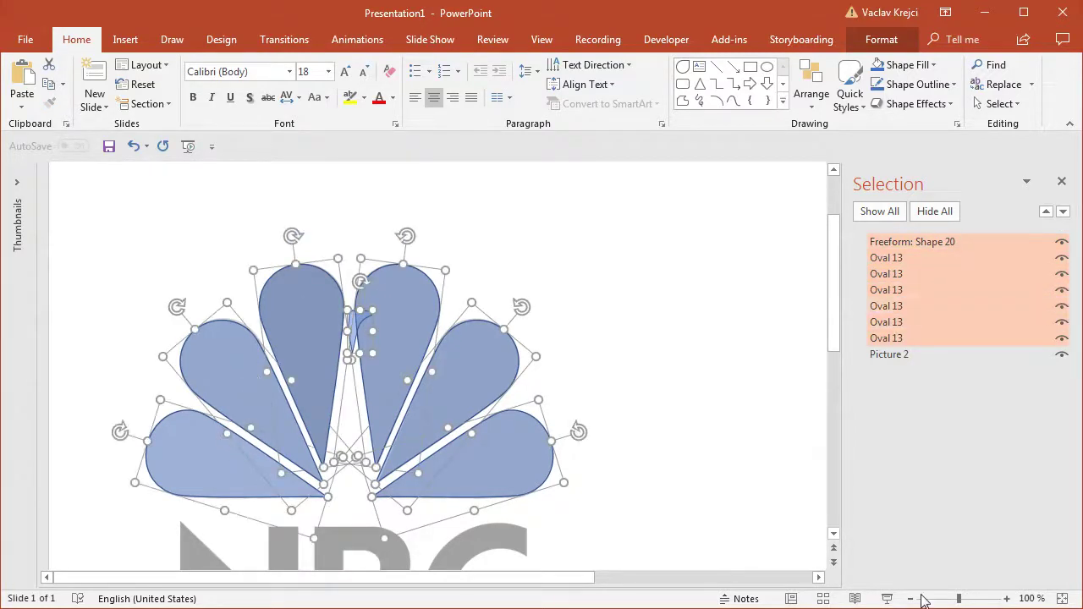
pyautogui.moveTo(959, 599); pyautogui.dragTo(948, 598)
pyautogui.moveTo(382, 374); pyautogui.dragTo(716, 350)
# - Reset the faded logo picture to its original full colors
pyautogui.click(311, 325)
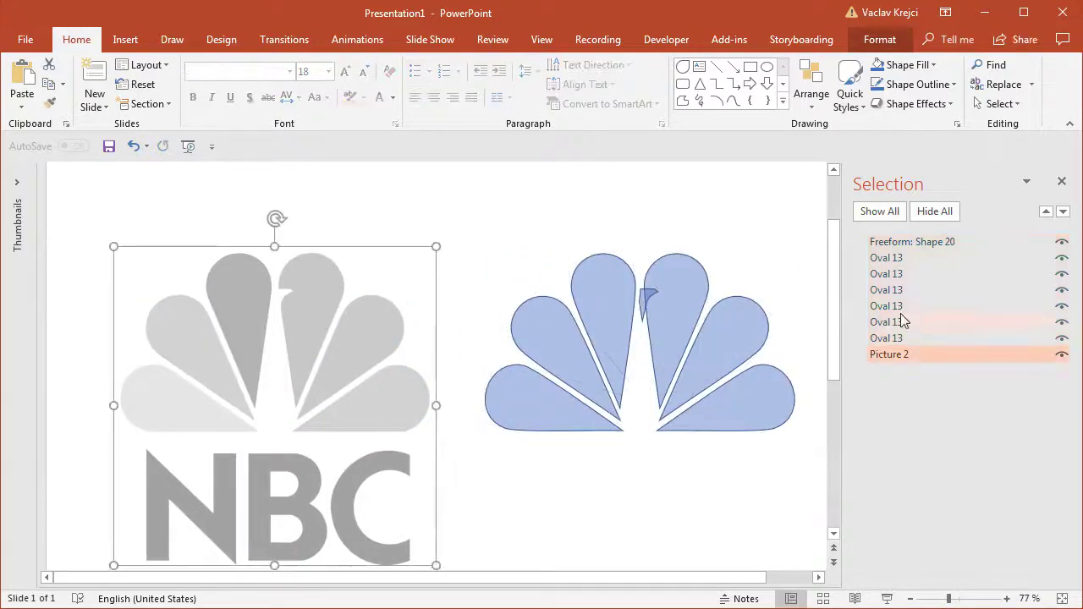
pyautogui.scroll(-1, 835, 300)
pyautogui.click(879, 39)
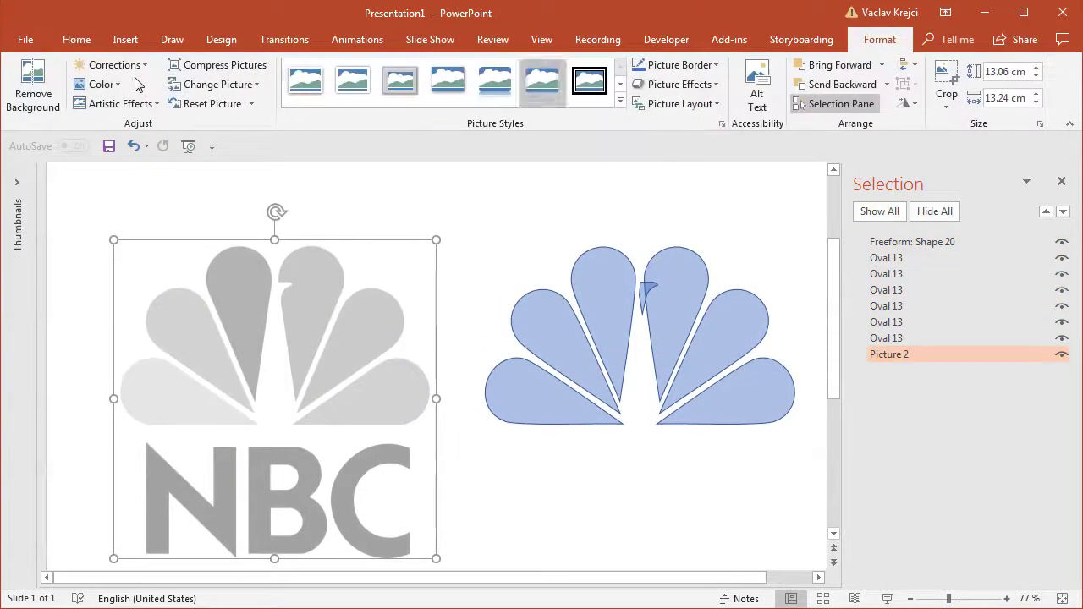
pyautogui.click(219, 101)
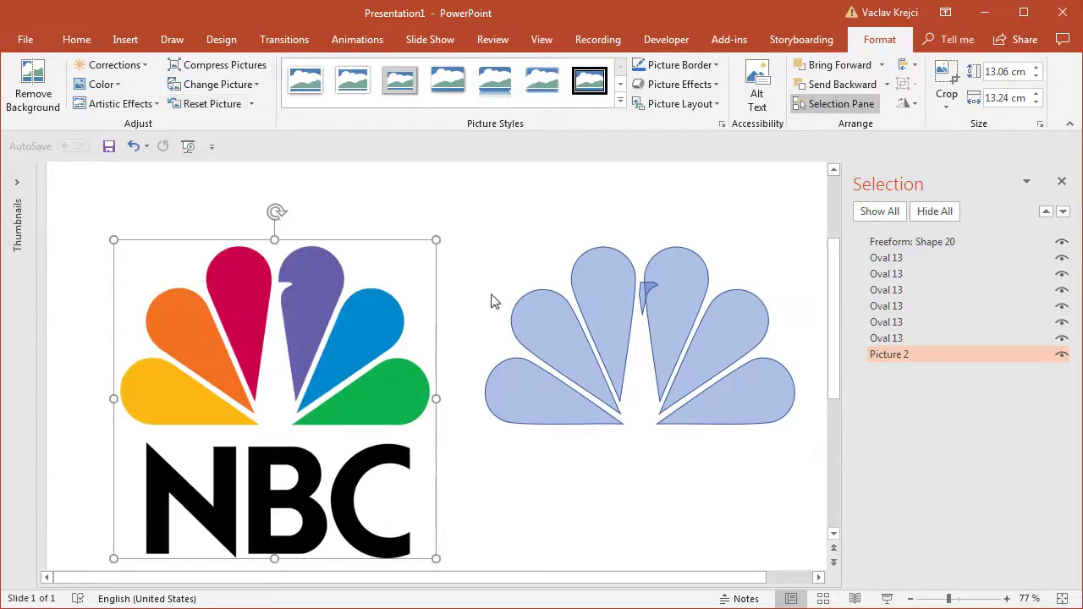
# - Fill the lower-left petal with the yellow sampled from the picture's matching petal using the Eyedropper
pyautogui.click(493, 398)
pyautogui.click(871, 39)
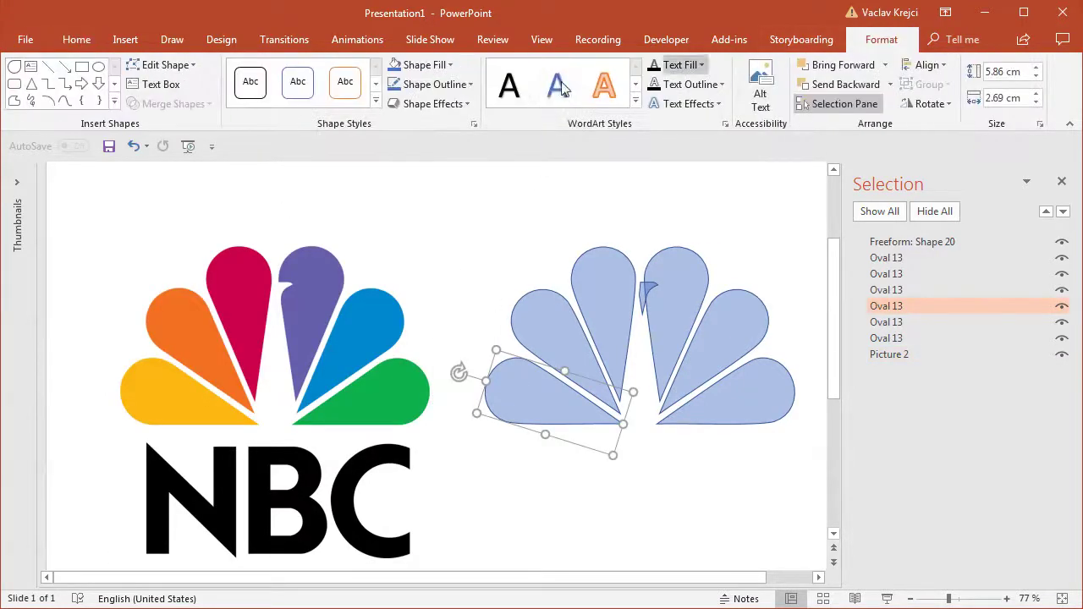
pyautogui.click(427, 65)
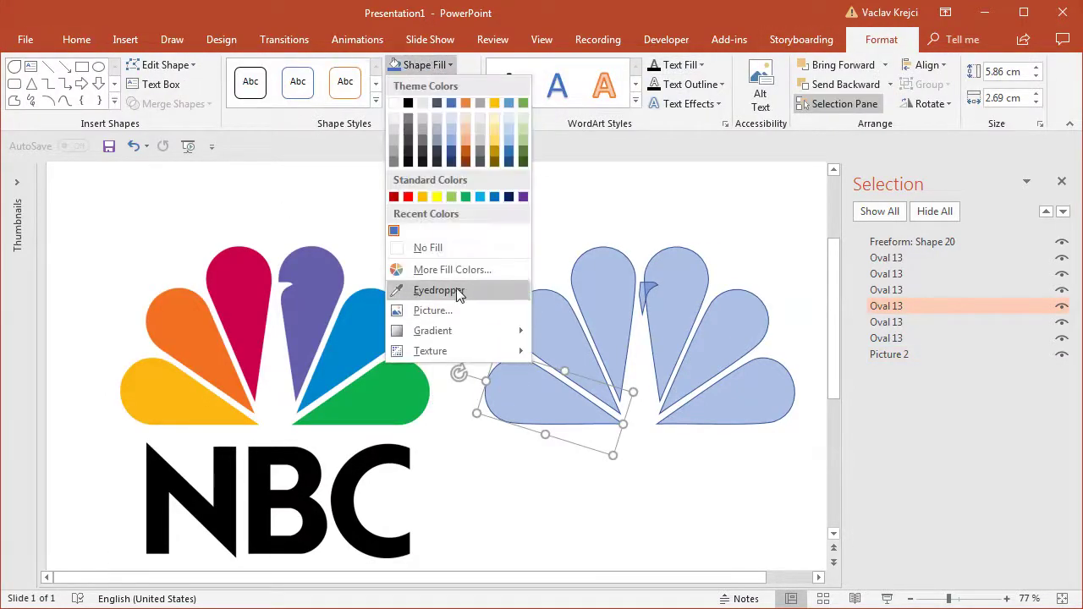
pyautogui.click(438, 290)
pyautogui.click(208, 376)
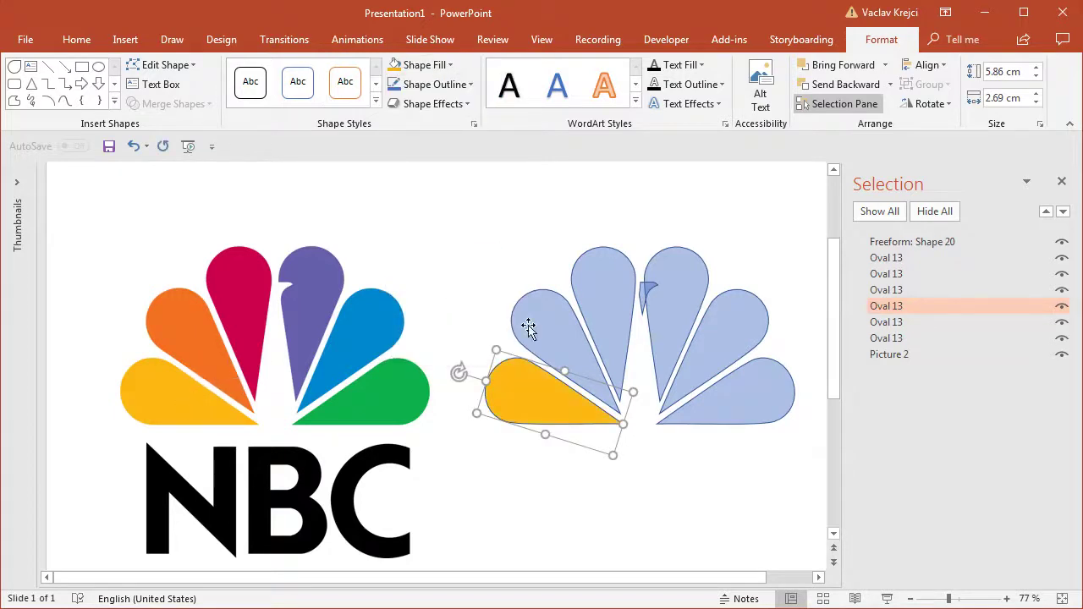
# - Fill the middle-left petal with the orange sampled from the reference logo
pyautogui.click(527, 327)
pyautogui.click(427, 66)
pyautogui.click(436, 289)
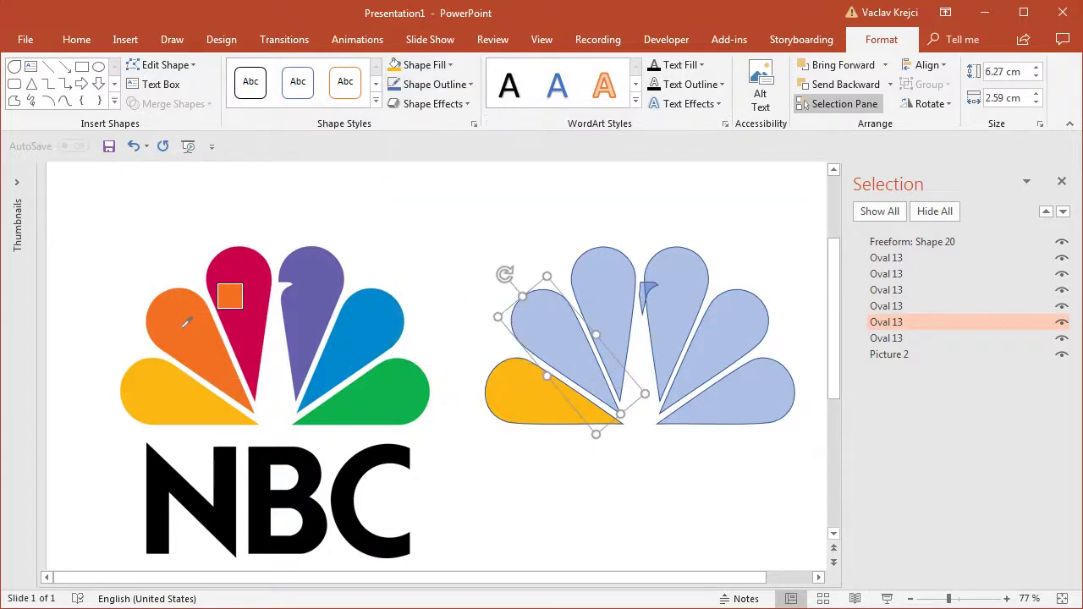
pyautogui.click(190, 320)
# - Fill the upper-left petal with the crimson sampled from the reference logo
pyautogui.click(602, 283)
pyautogui.click(427, 65)
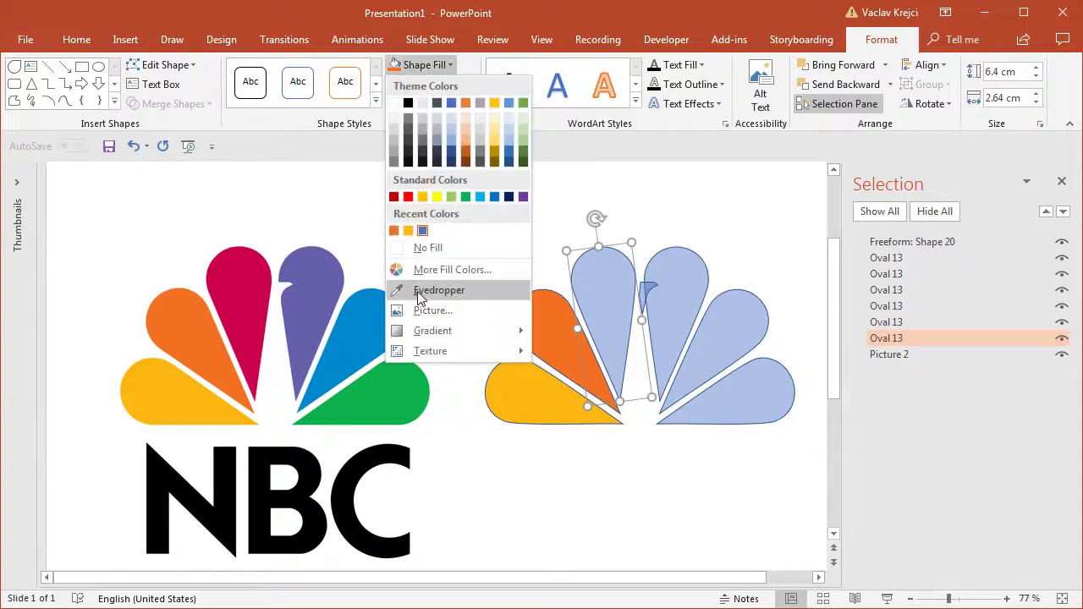
pyautogui.click(433, 289)
pyautogui.click(260, 276)
# - Fill the upper-right petal with the purple sampled from the reference logo
pyautogui.click(664, 271)
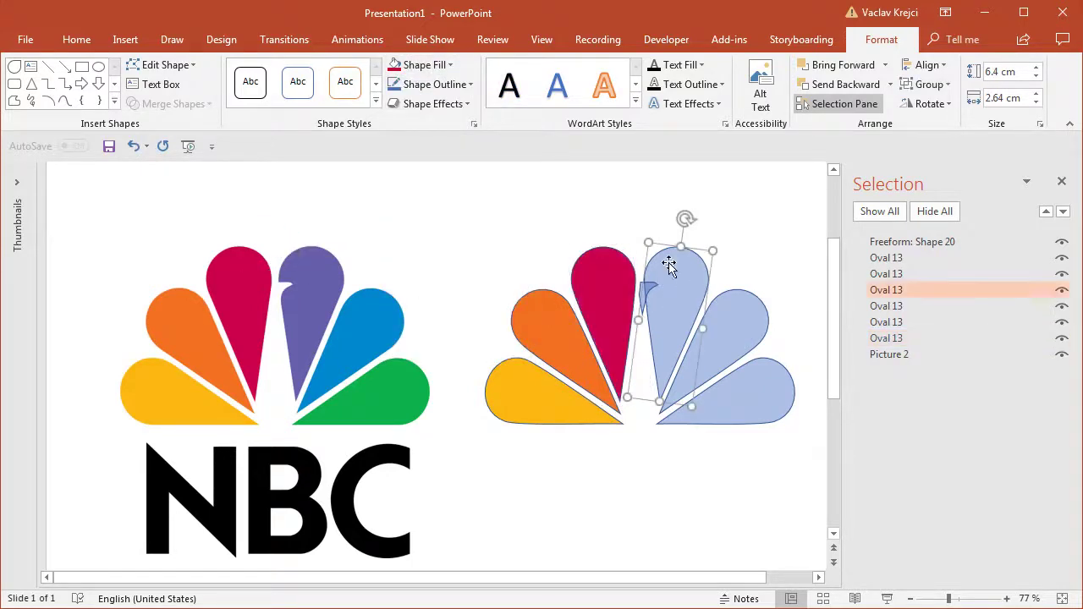
pyautogui.click(427, 65)
pyautogui.click(459, 289)
pyautogui.click(330, 277)
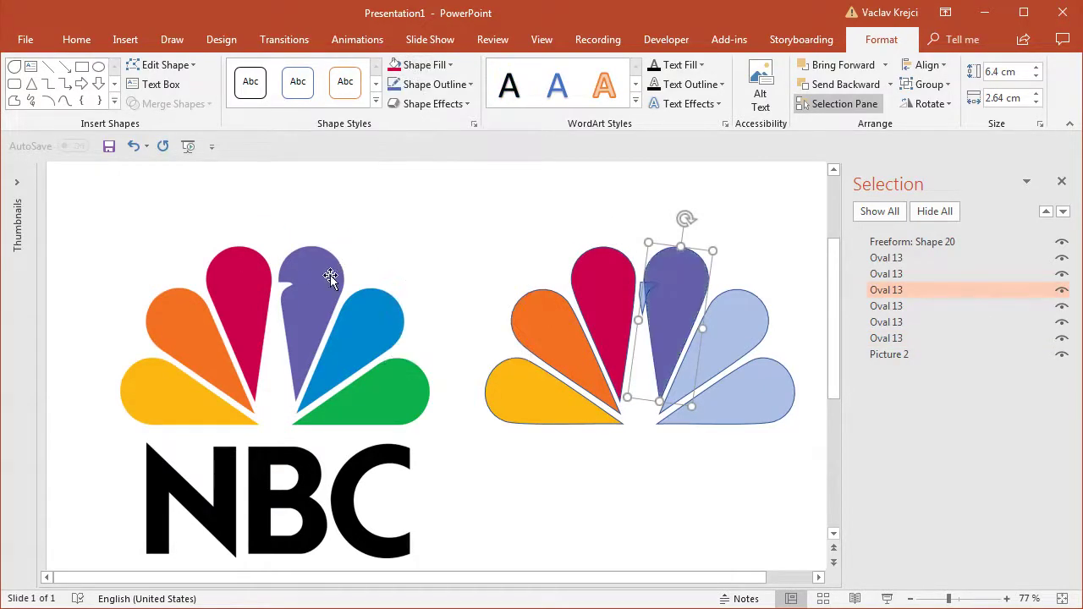
# - Fill the middle-right petal with the blue sampled from the reference logo
pyautogui.click(734, 304)
pyautogui.click(427, 66)
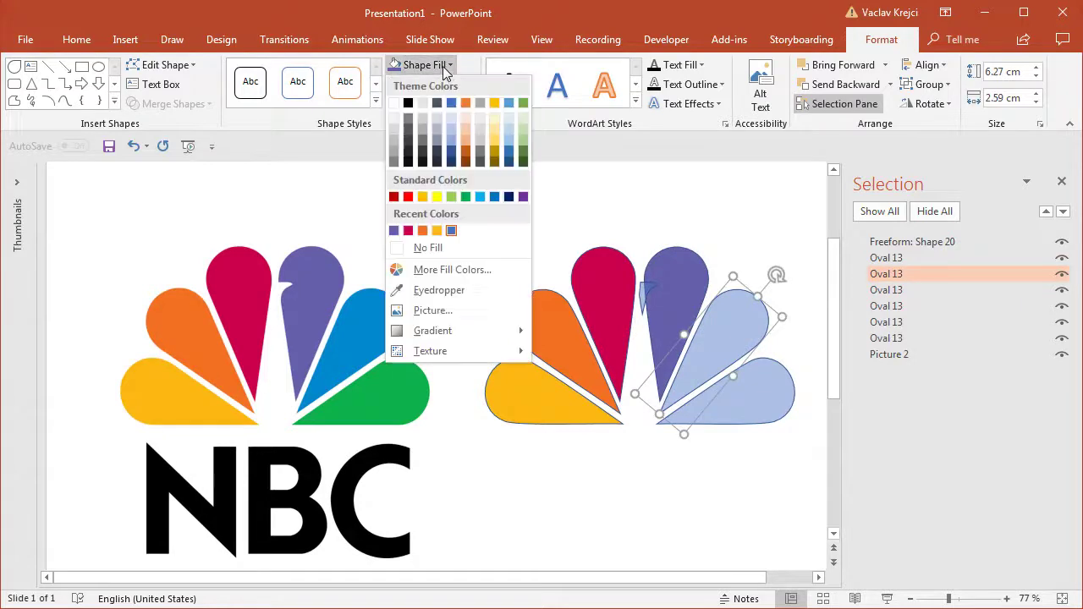
pyautogui.click(459, 290)
pyautogui.click(376, 303)
# - Fill the lower-right petal with the green sampled from the reference logo
pyautogui.click(745, 390)
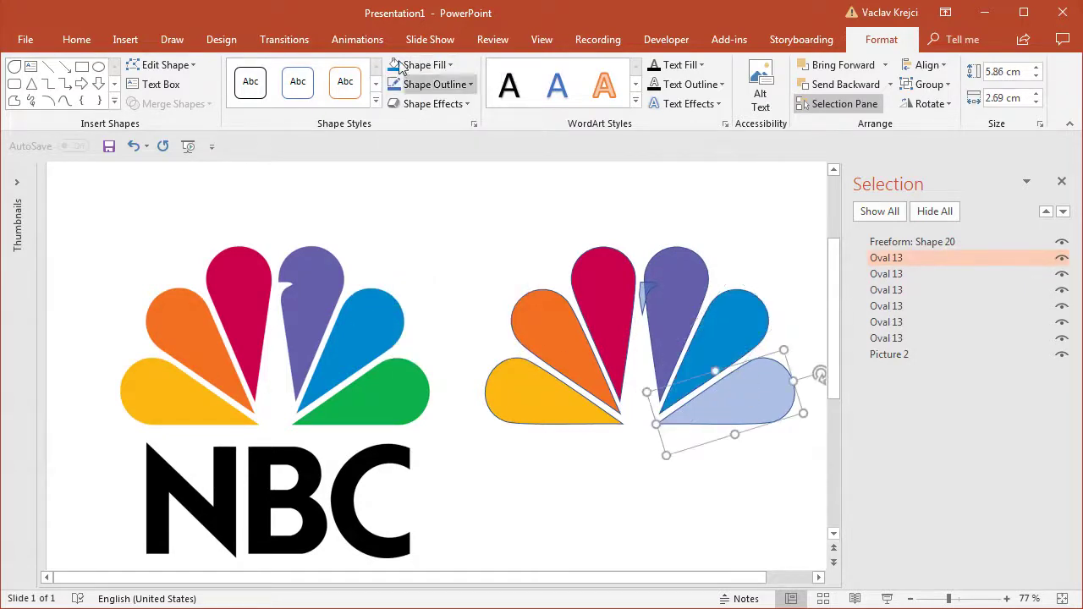
pyautogui.click(427, 65)
pyautogui.click(432, 287)
pyautogui.click(415, 367)
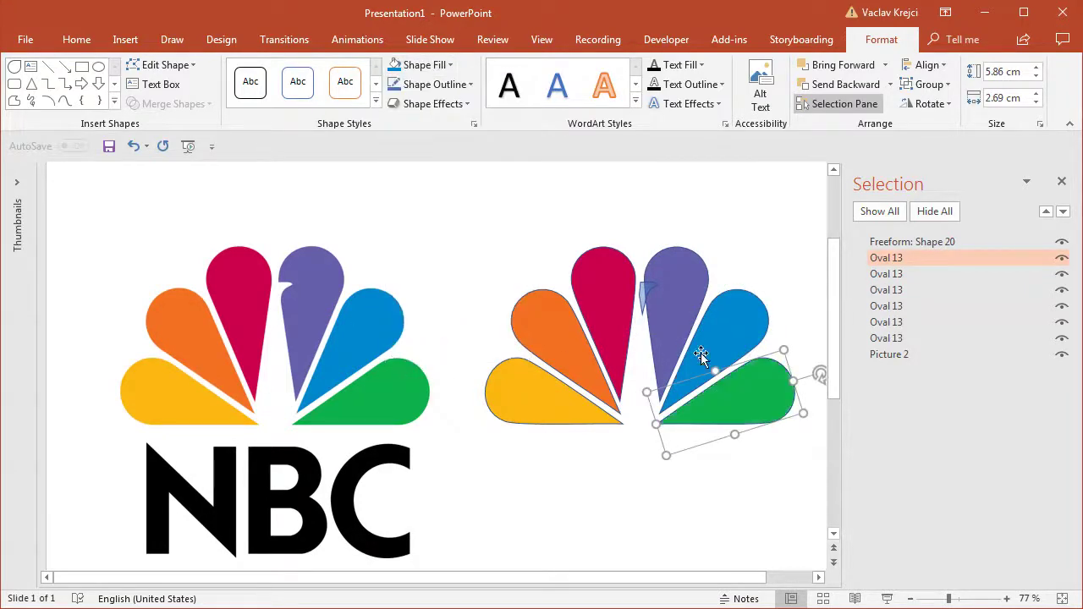
# - Remove the outline from all six petals and the beak freeform
pyautogui.keyDown('shift'); pyautogui.click(751, 329); pyautogui.keyUp('shift')
pyautogui.keyDown('shift'); pyautogui.click(684, 275); pyautogui.keyUp('shift')
pyautogui.keyDown('shift'); pyautogui.click(602, 271); pyautogui.keyUp('shift')
pyautogui.keyDown('shift'); pyautogui.click(556, 338); pyautogui.keyUp('shift')
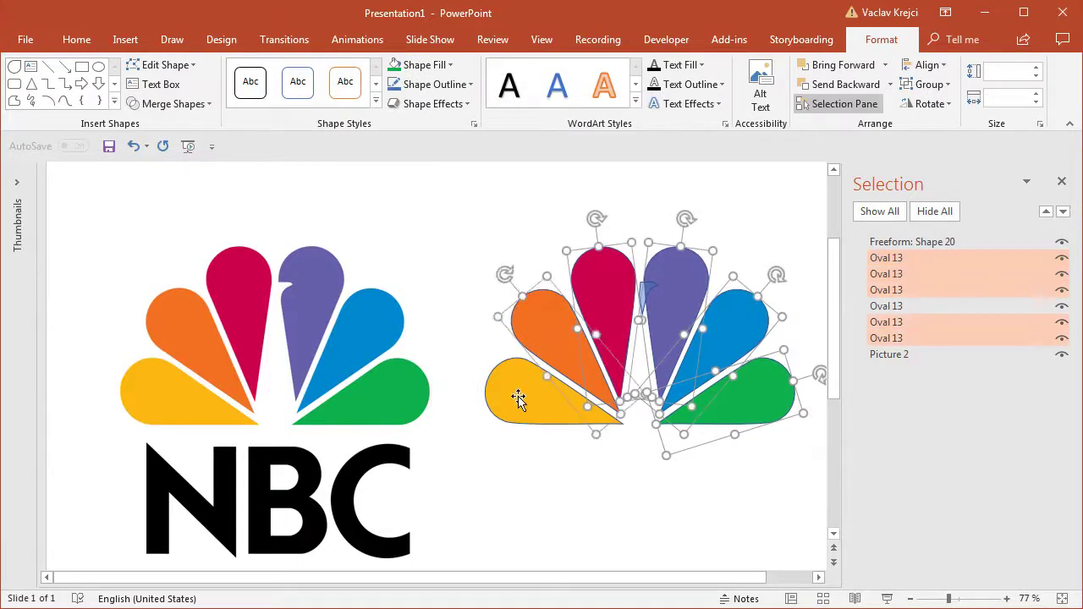
pyautogui.keyDown('shift'); pyautogui.click(518, 397); pyautogui.keyUp('shift')
pyautogui.keyDown('shift'); pyautogui.click(648, 292); pyautogui.keyUp('shift')
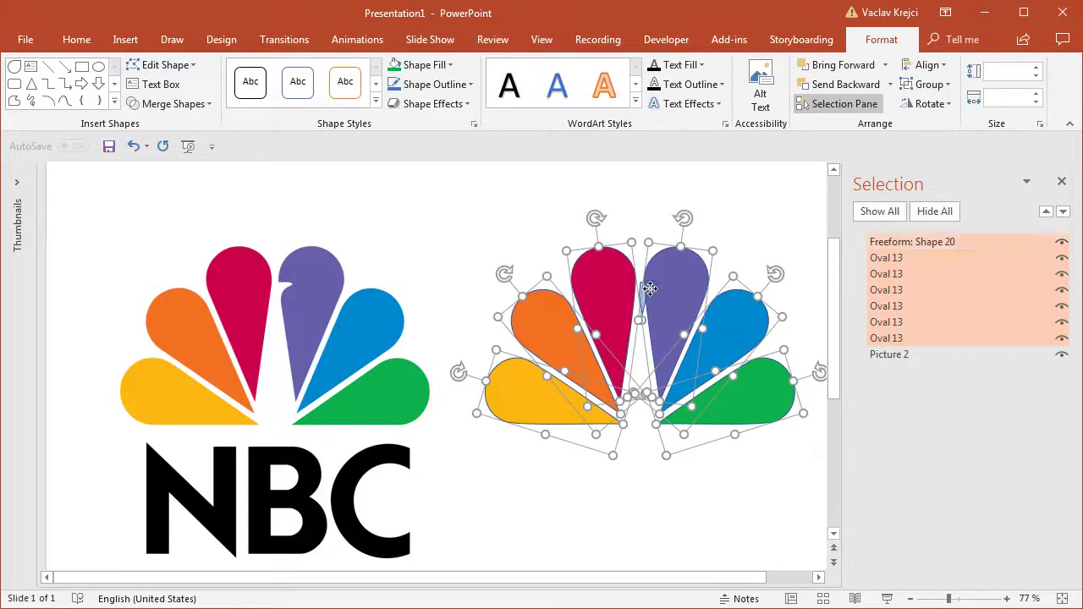
pyautogui.click(440, 86)
pyautogui.click(411, 267)
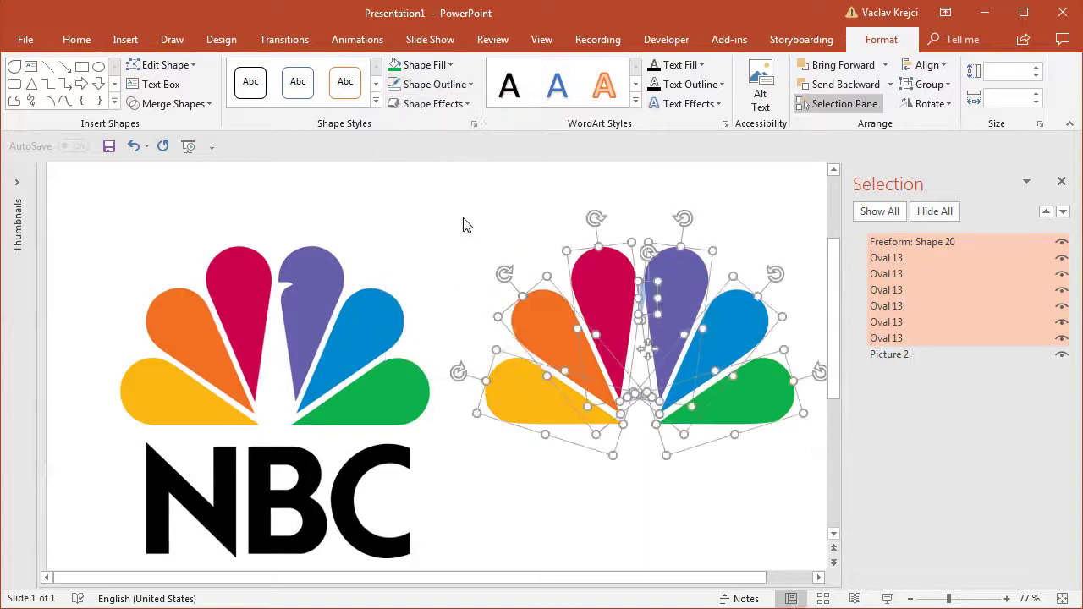
pyautogui.click(465, 225)
# - Fill the beak freeform with white and remove its fill transparency so it cuts visually into the purple petal
pyautogui.click(640, 292)
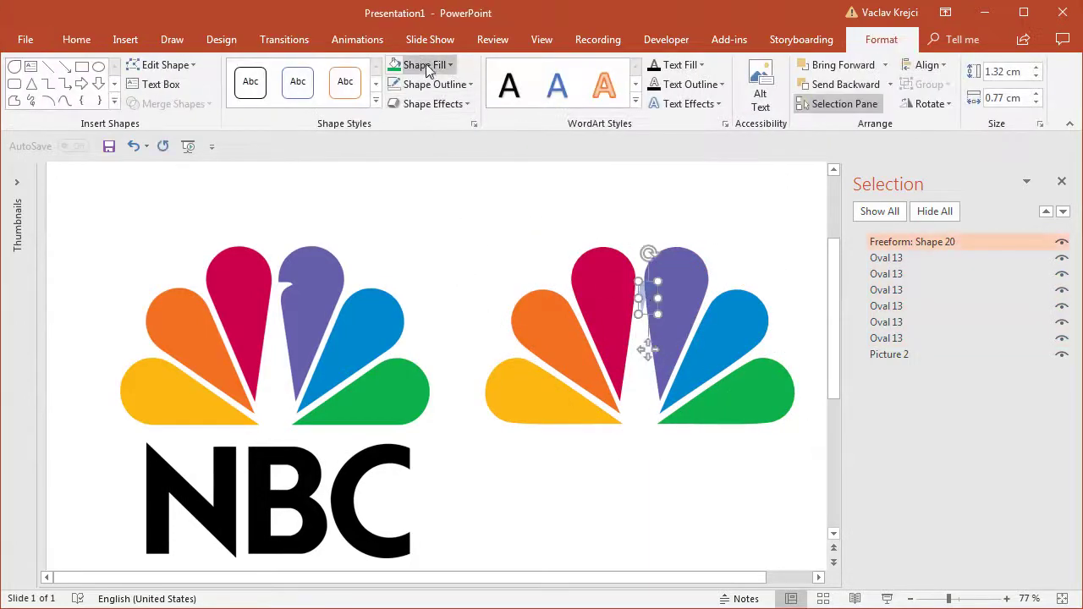
pyautogui.click(415, 65)
pyautogui.click(396, 103)
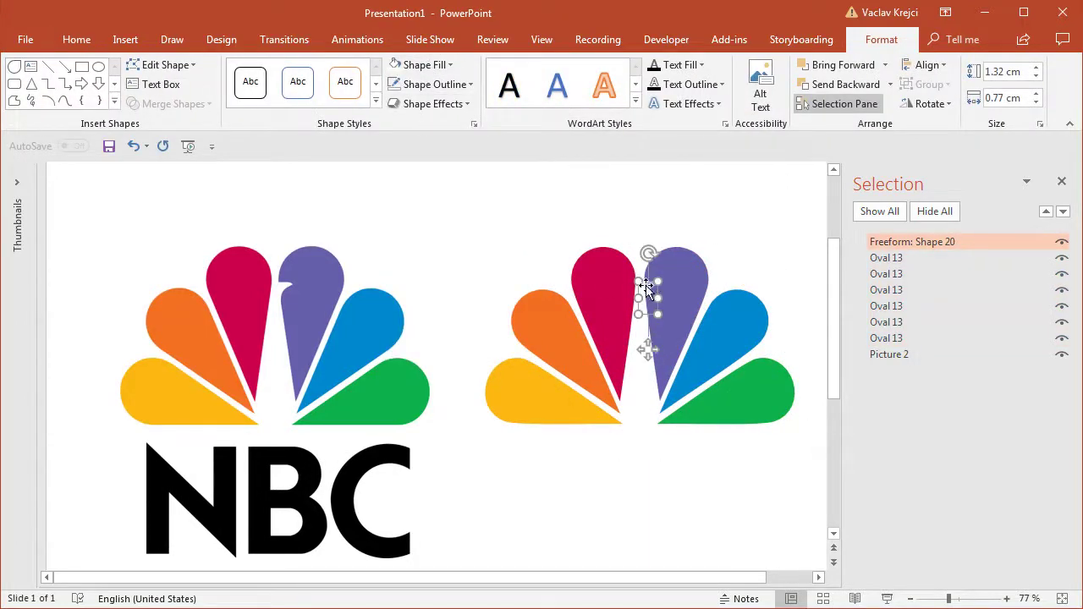
pyautogui.click(420, 65)
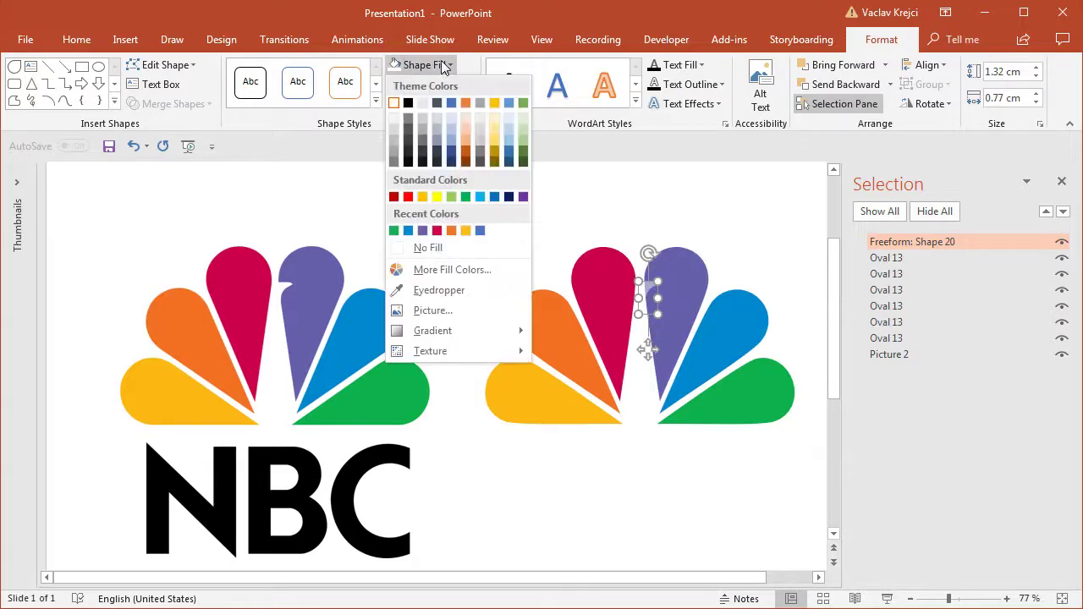
pyautogui.click(452, 270)
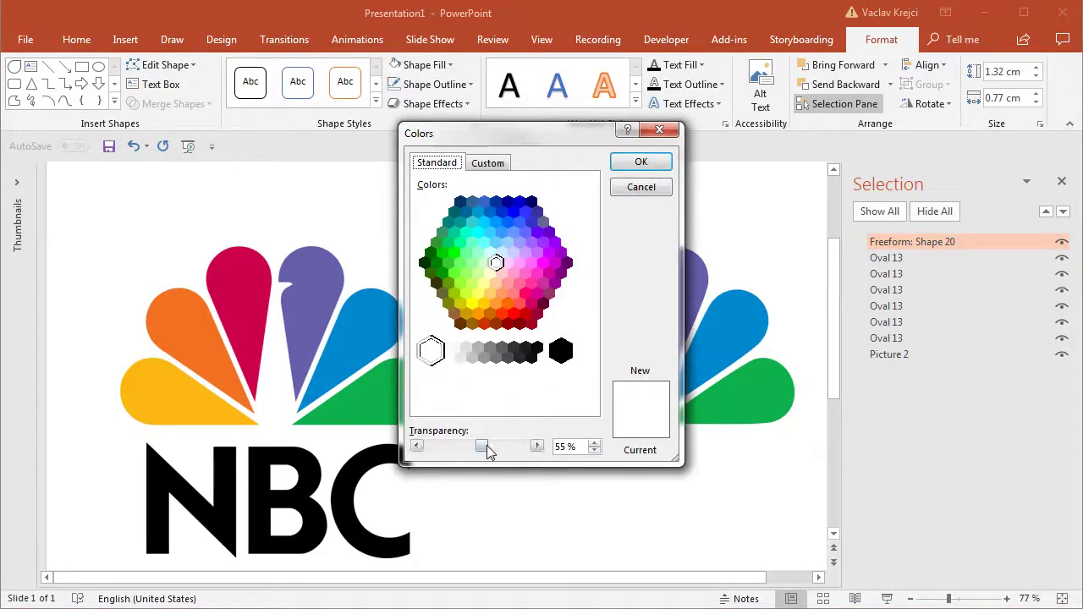
pyautogui.click(638, 161)
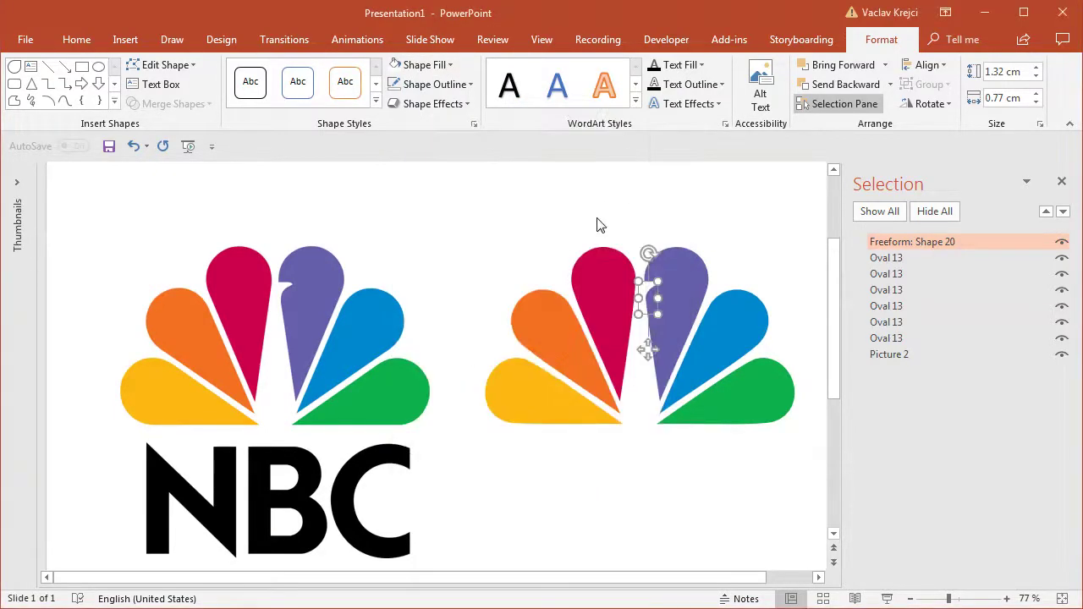
pyautogui.click(502, 229)
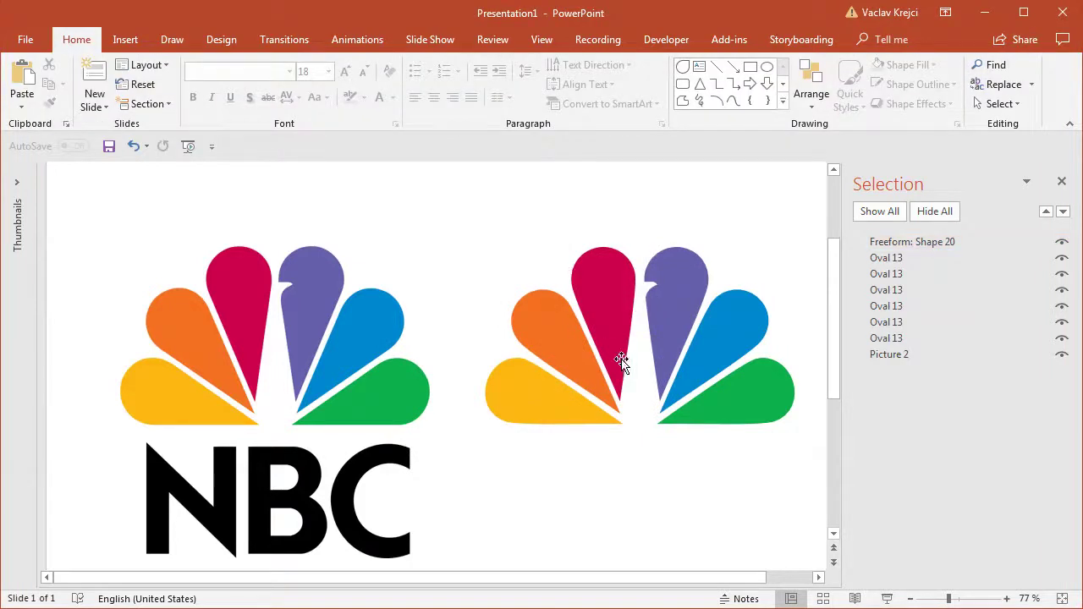
# - Add a text box reading "NBC" in the empty area beneath the recreated peacock
pyautogui.moveTo(831, 355); pyautogui.dragTo(835, 383)
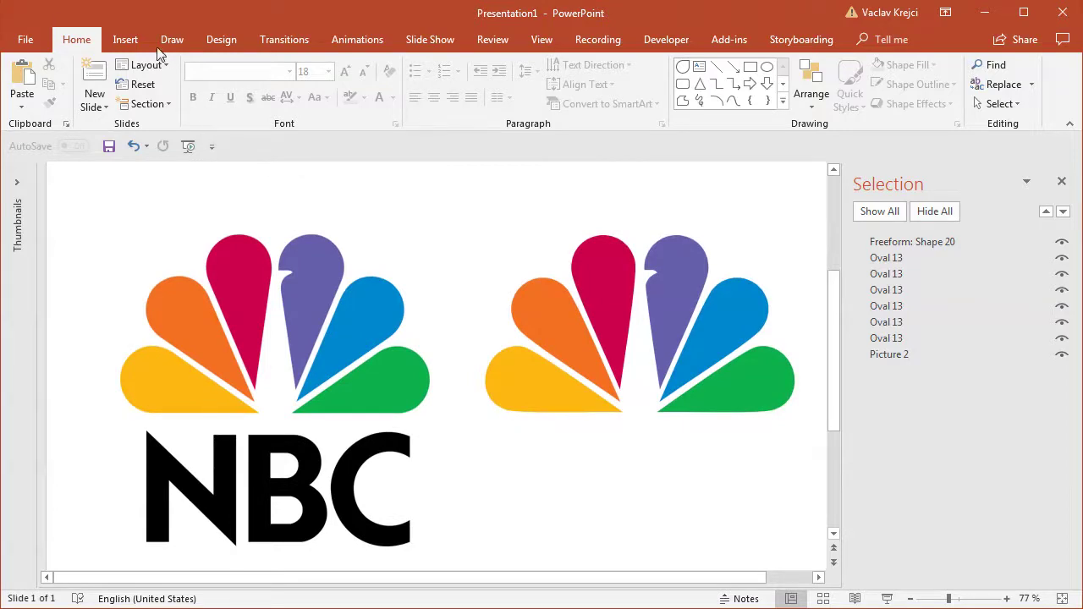
pyautogui.click(127, 39)
pyautogui.click(244, 91)
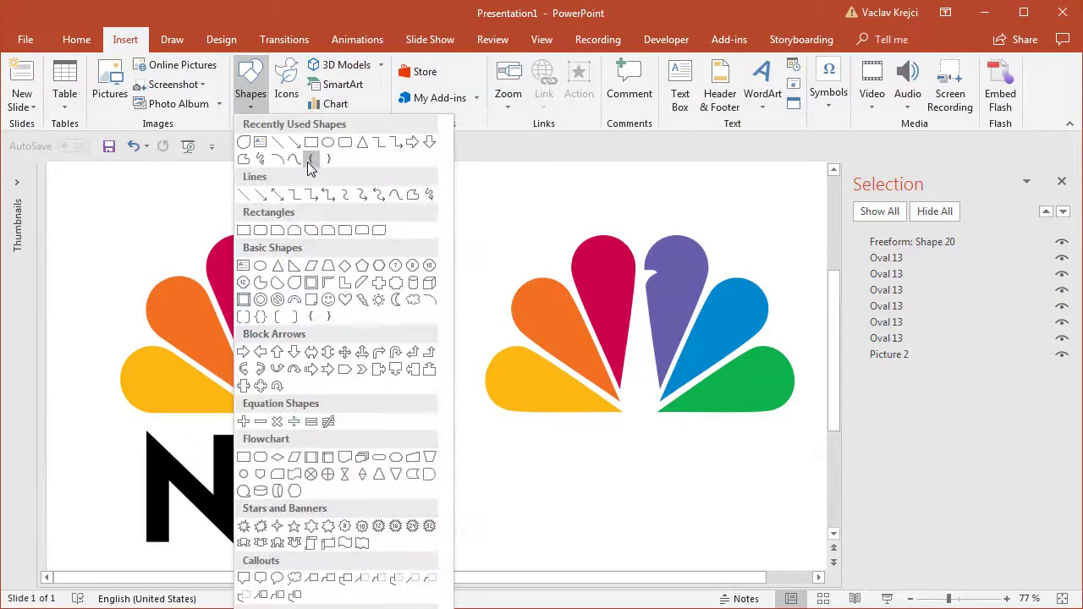
pyautogui.click(250, 85)
pyautogui.click(680, 85)
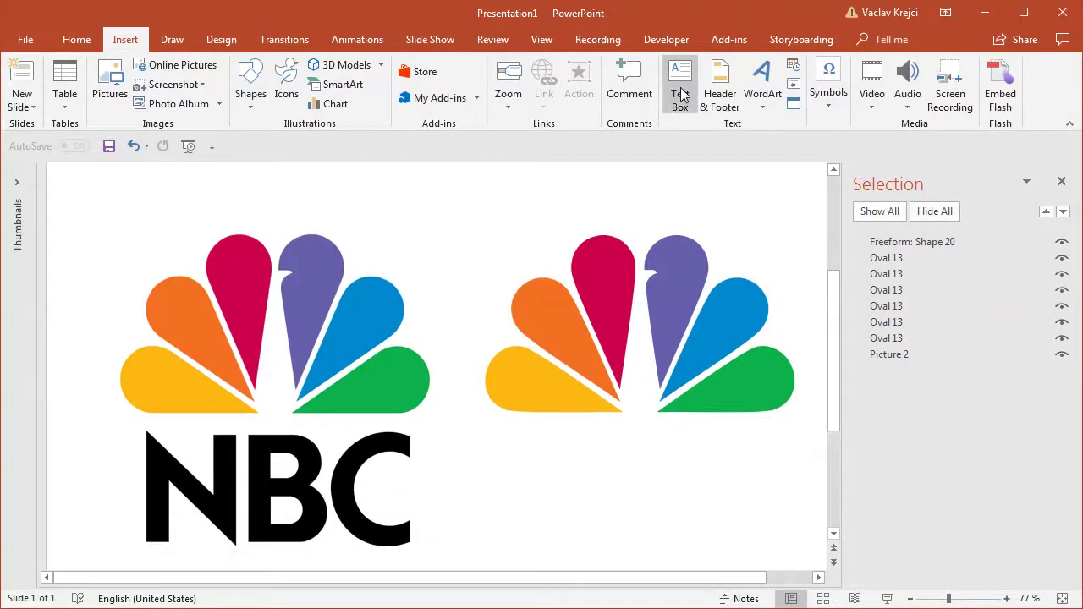
pyautogui.click(526, 510)
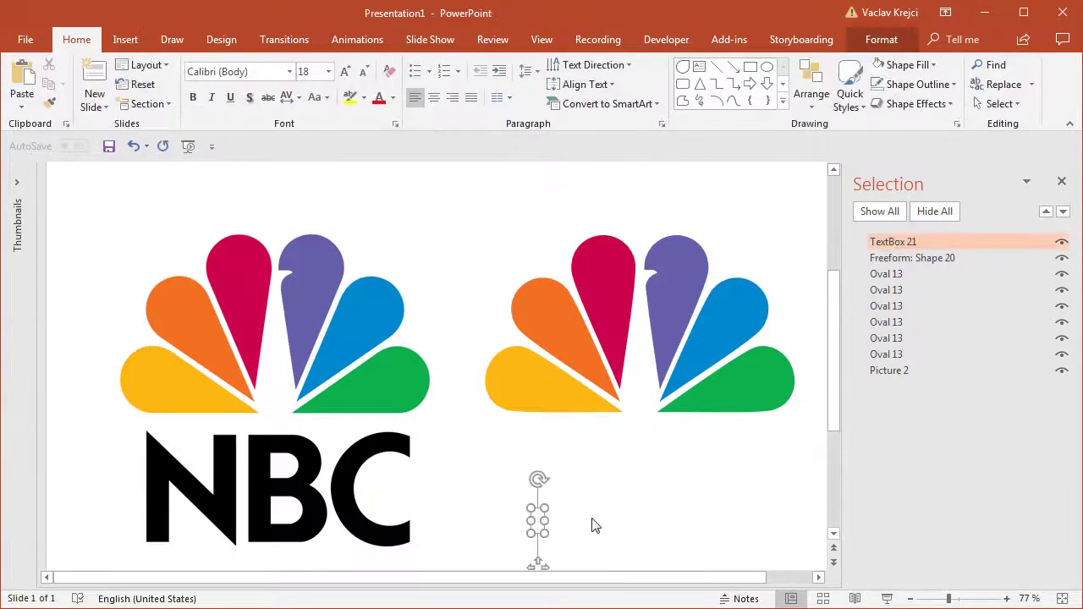
pyautogui.write('NBC')
# - Set all the text in the new NBC text box to the Motor Oil 1937 M54 font at size 96
pyautogui.hotkey('ctrl', 'a')
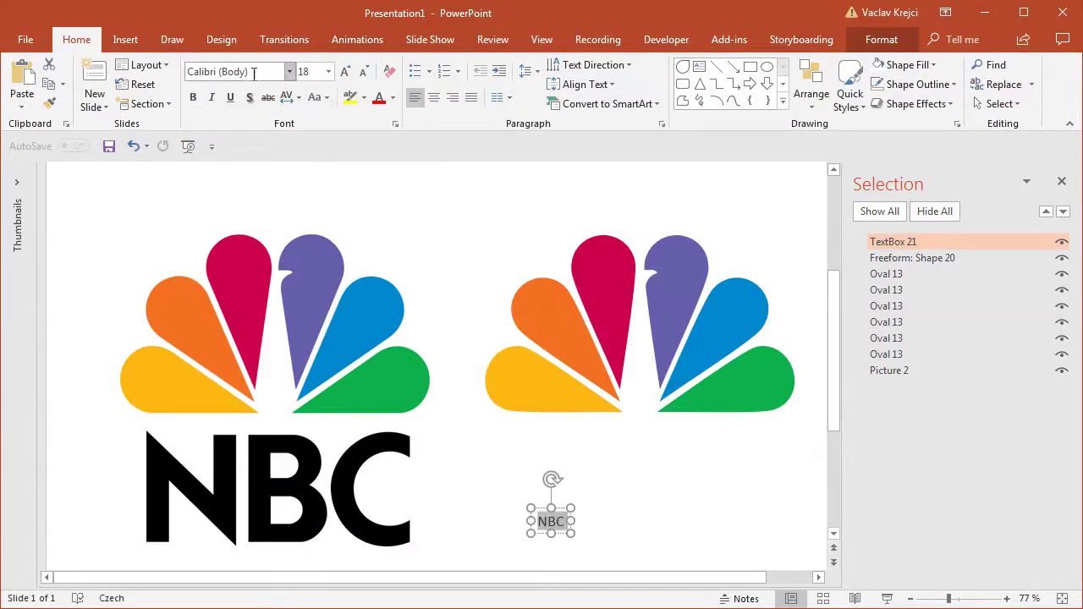
pyautogui.click(252, 73)
pyautogui.write('Motor Oil 1937 M54')
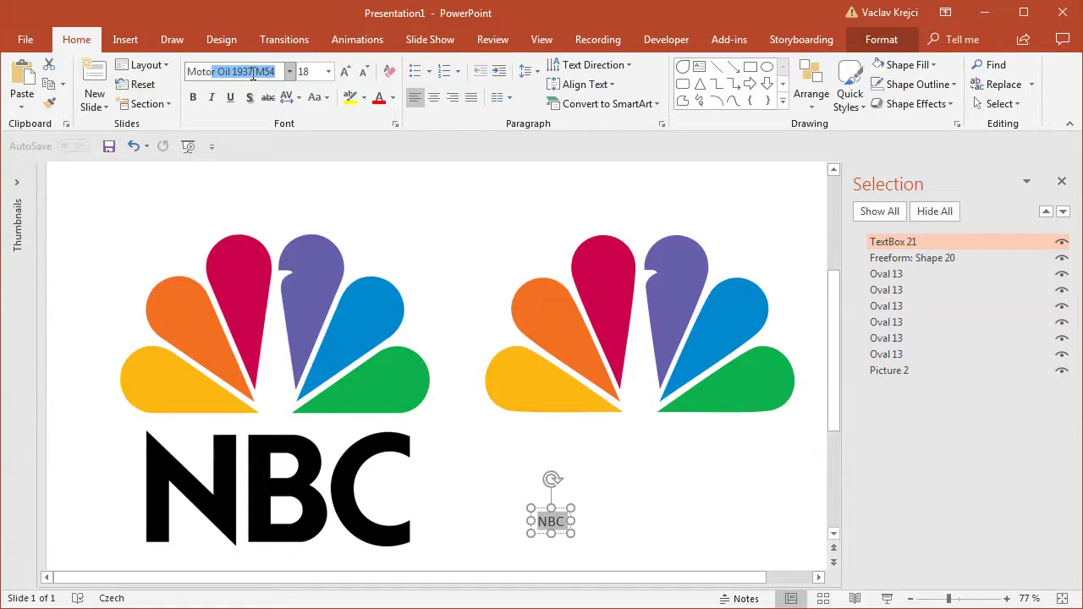
pyautogui.press('Return')
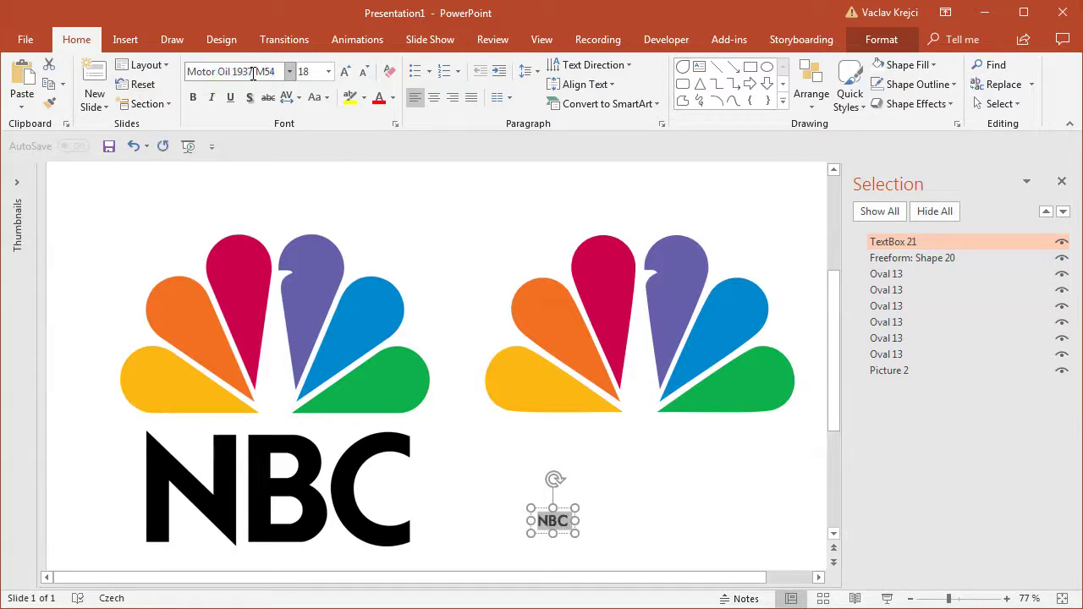
pyautogui.click(329, 72)
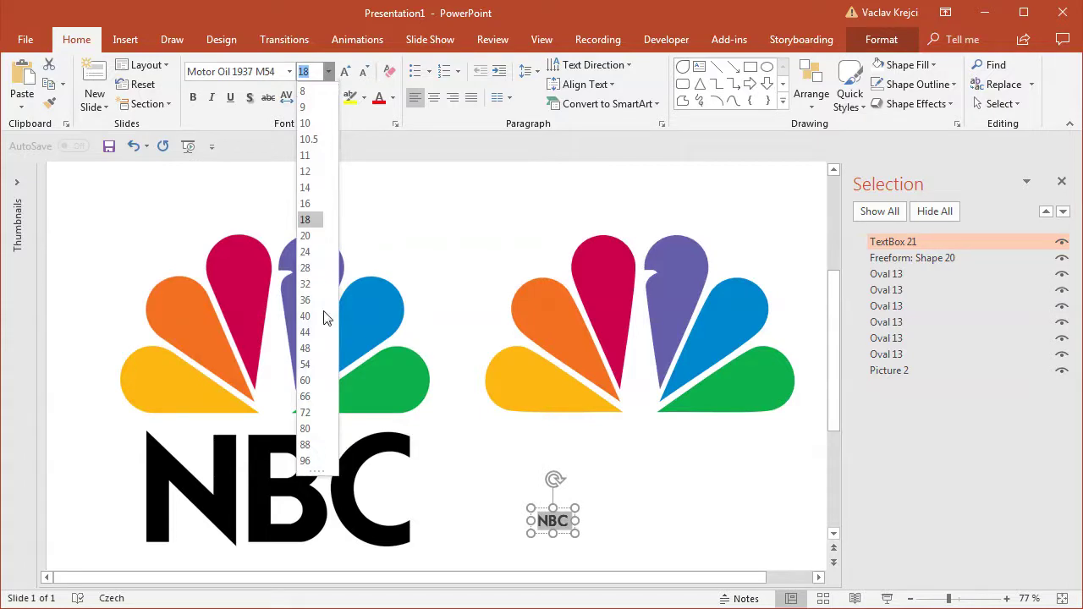
pyautogui.click(312, 461)
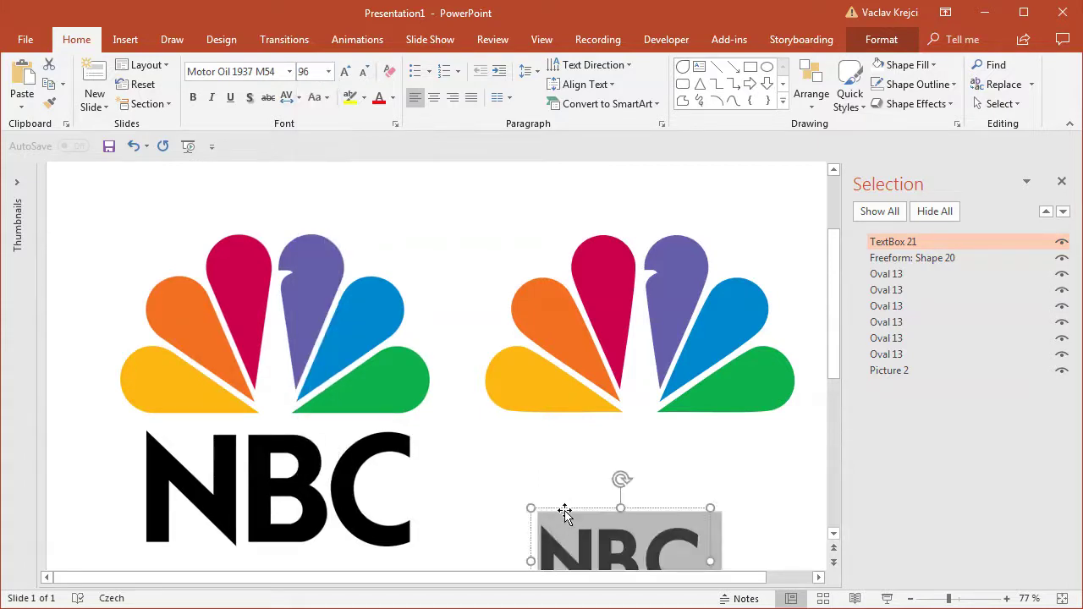
# - Place the NBC text box over the reference picture's lettering and enlarge its font to size 166 to match
pyautogui.moveTo(565, 512); pyautogui.dragTo(168, 391)
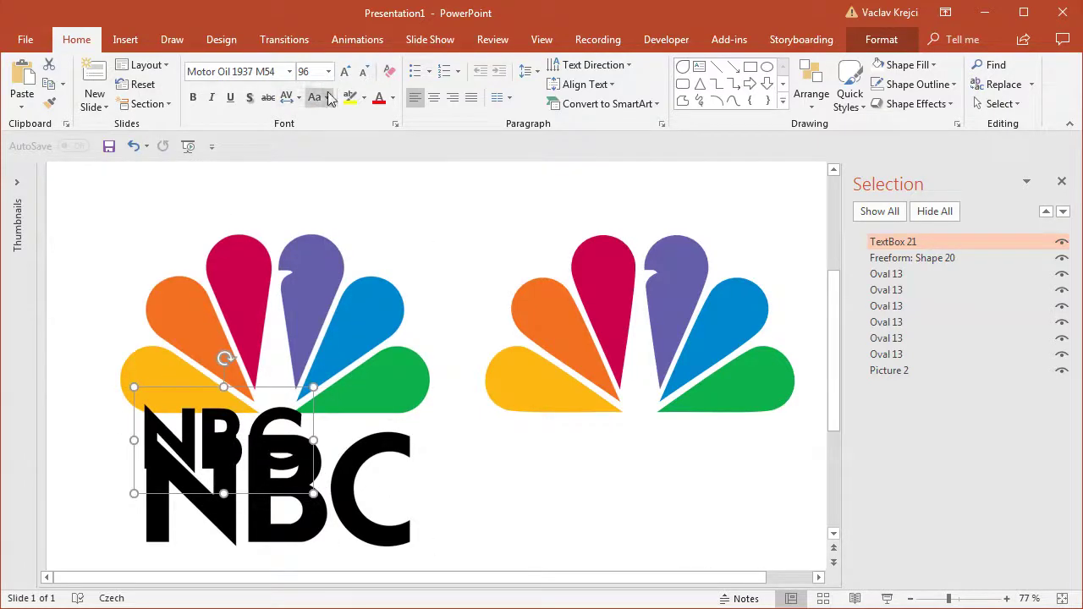
pyautogui.click(345, 71)
pyautogui.click(345, 71)
pyautogui.click(344, 71)
pyautogui.click(344, 71)
pyautogui.click(363, 72)
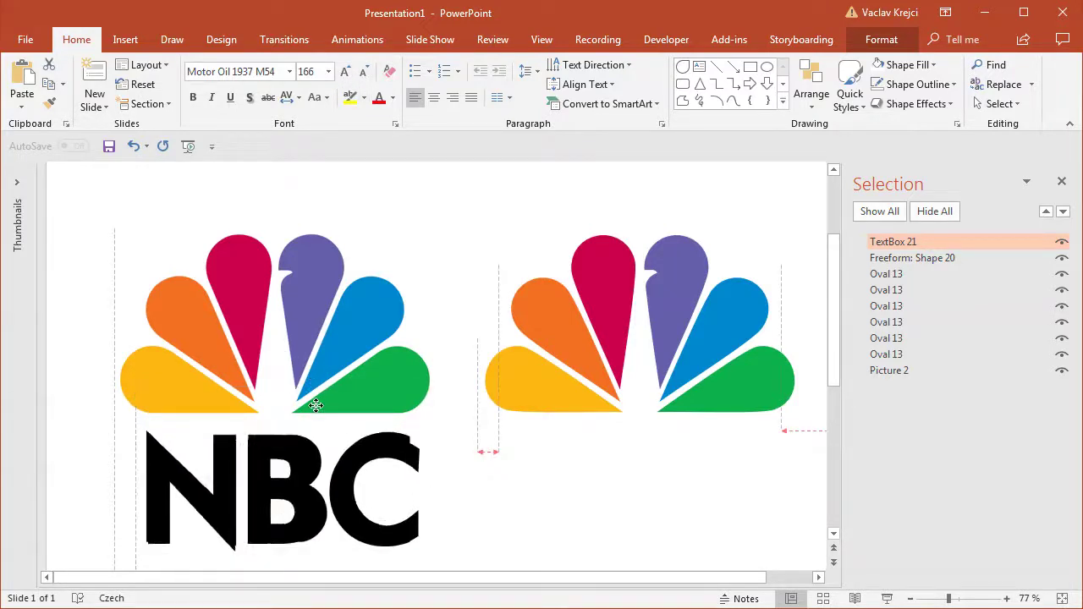
# - Move the NBC lettering straight across to sit beneath the recreated peacock, close the object list, and deselect the text box
pyautogui.moveTo(321, 411); pyautogui.dragTo(676, 411)
pyautogui.click(1061, 182)
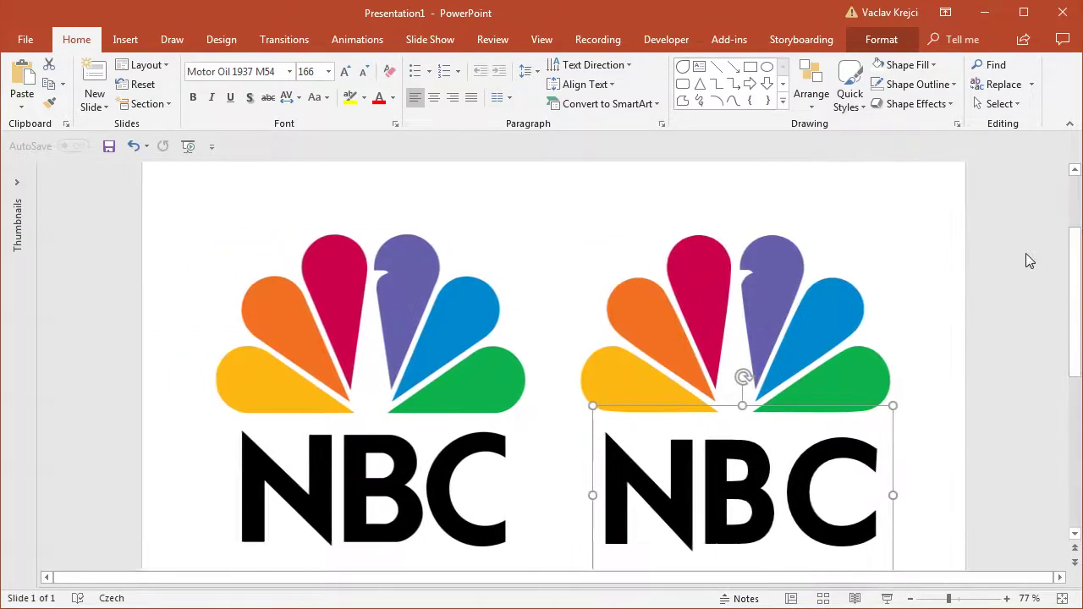
pyautogui.click(939, 295)
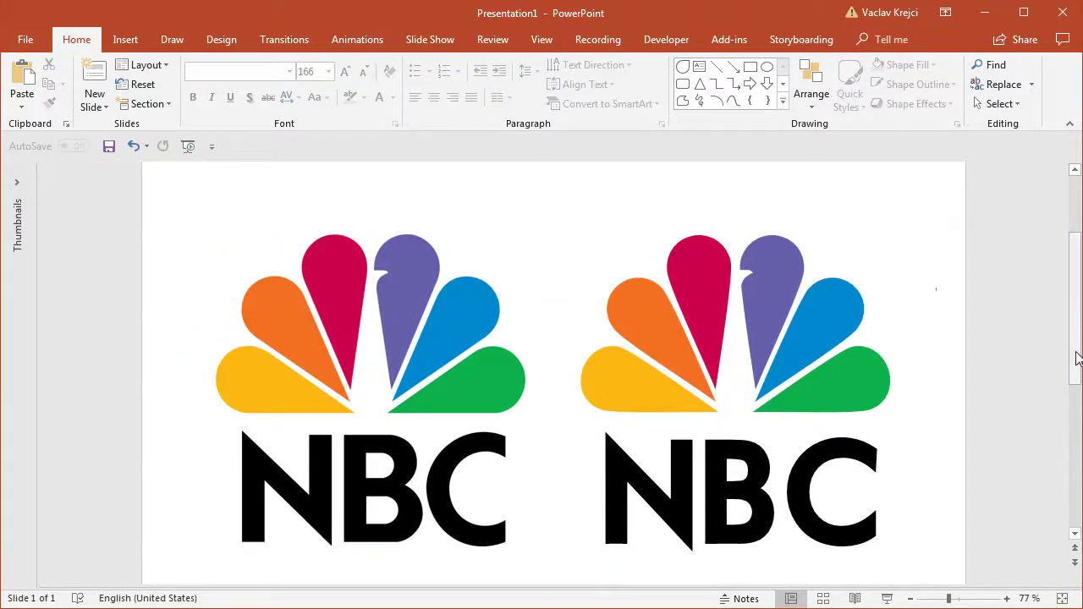
pyautogui.moveTo(1074, 359); pyautogui.dragTo(1073, 415)
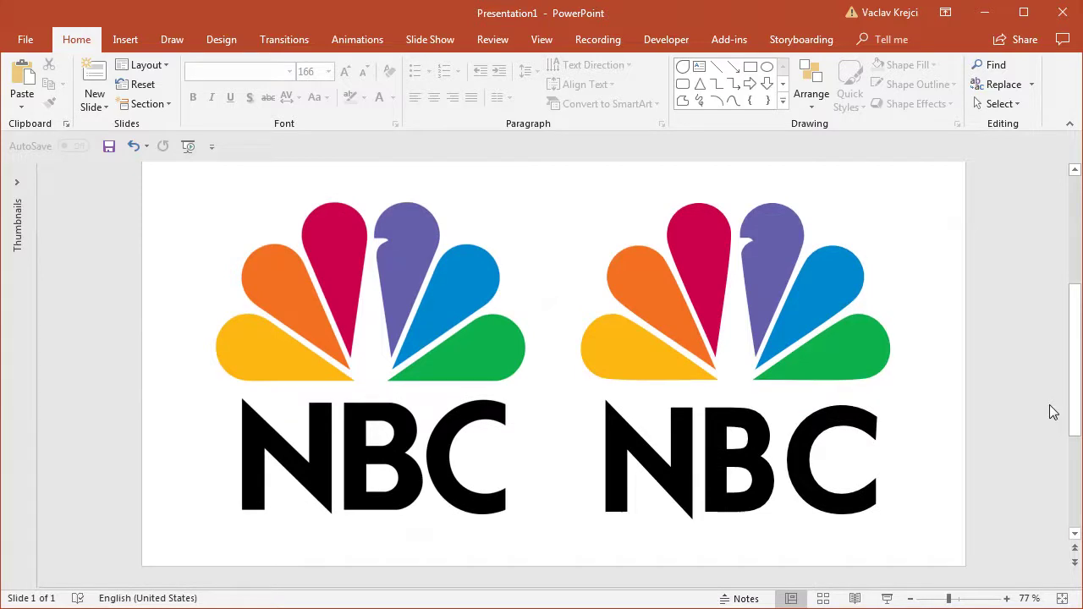